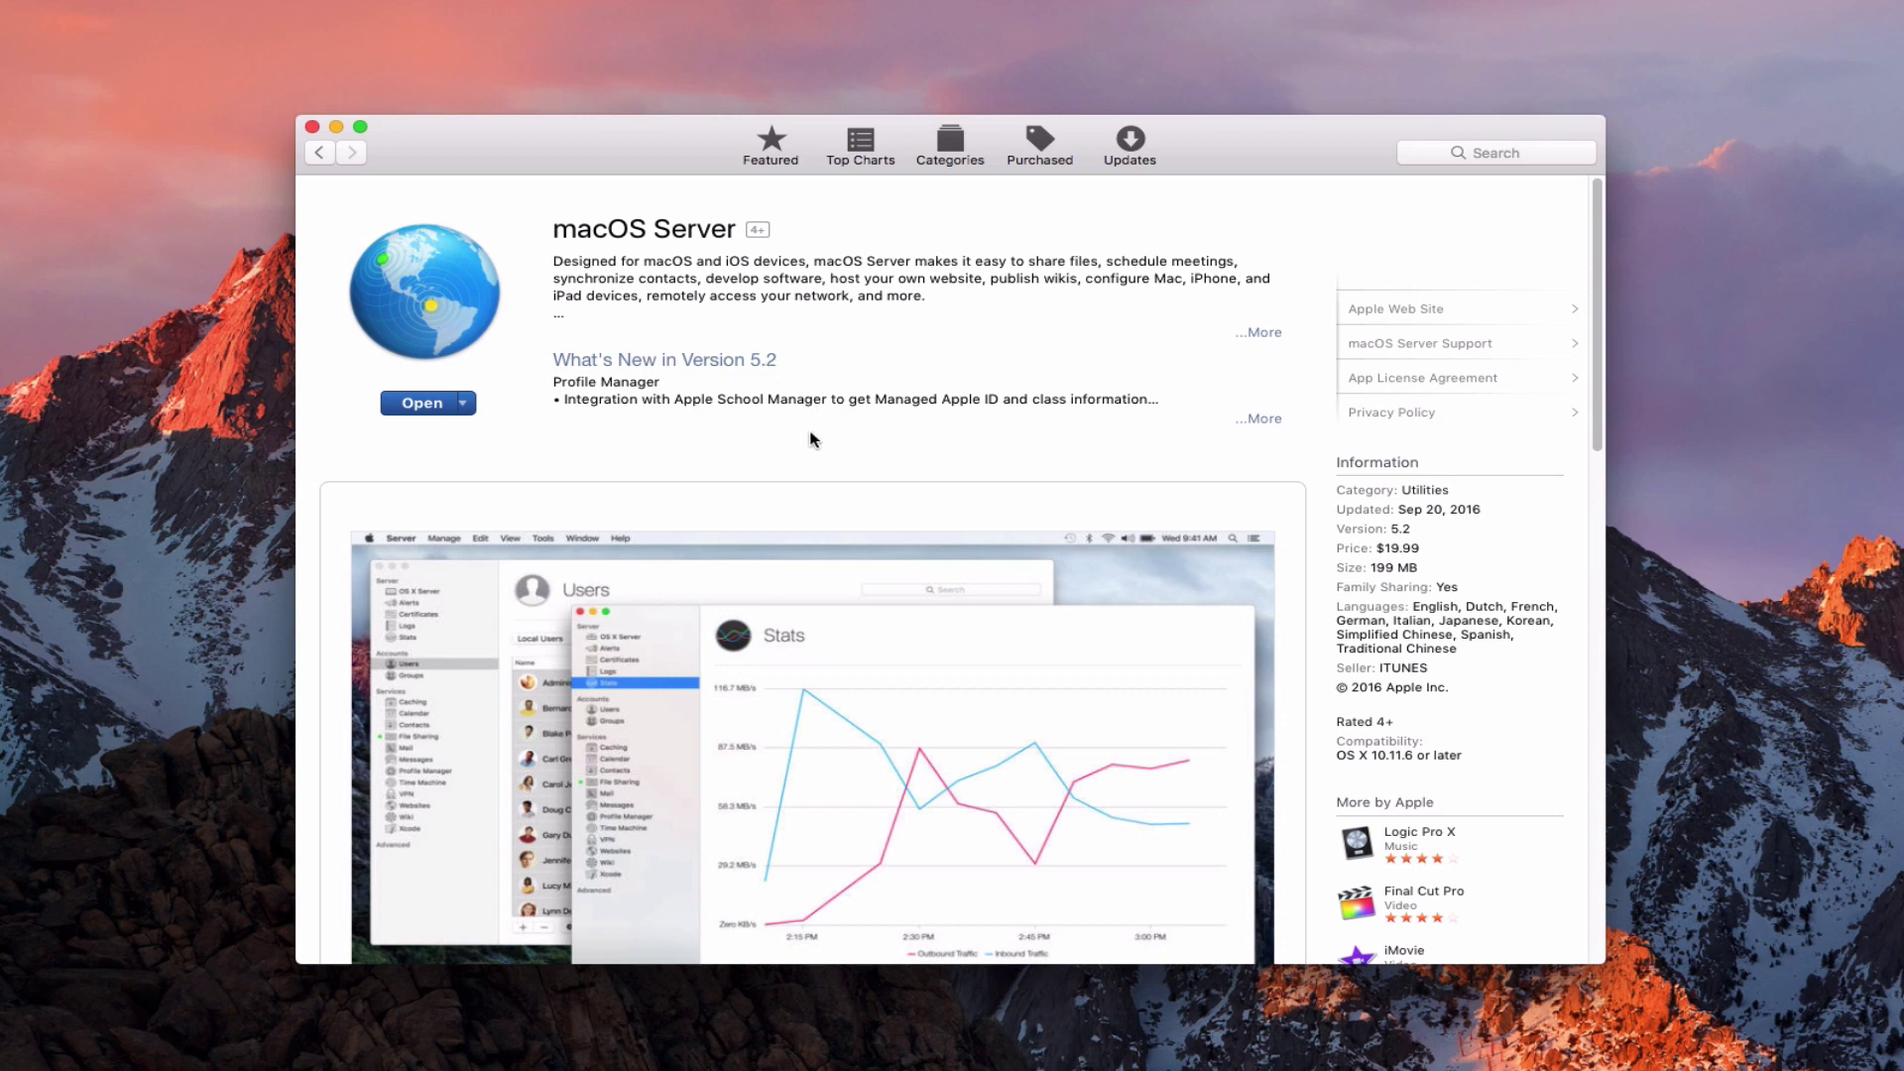
Open macOS Server from its store page, minimize the store window, and choose This Mac – Server as the machine to set up
{"action": "left_click", "coordinate": [419, 403]}
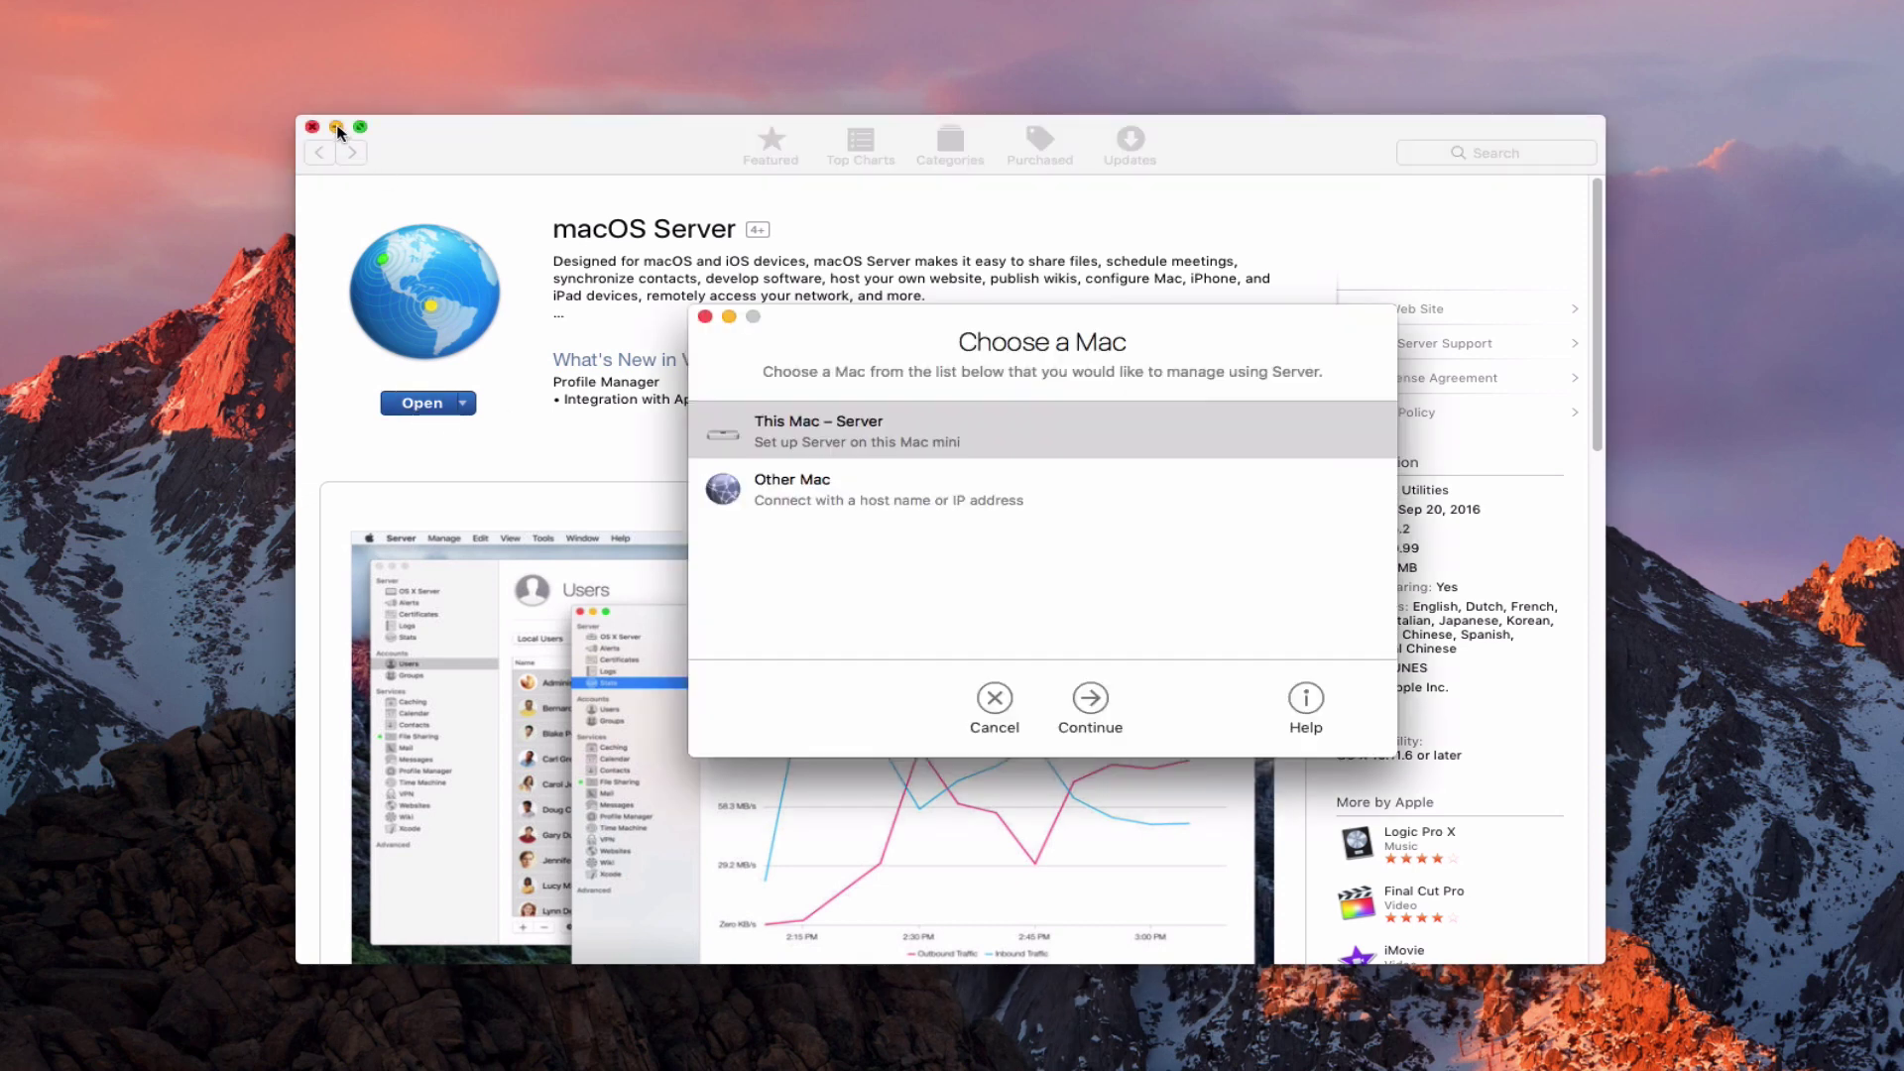
{"action": "left_click", "coordinate": [336, 126]}
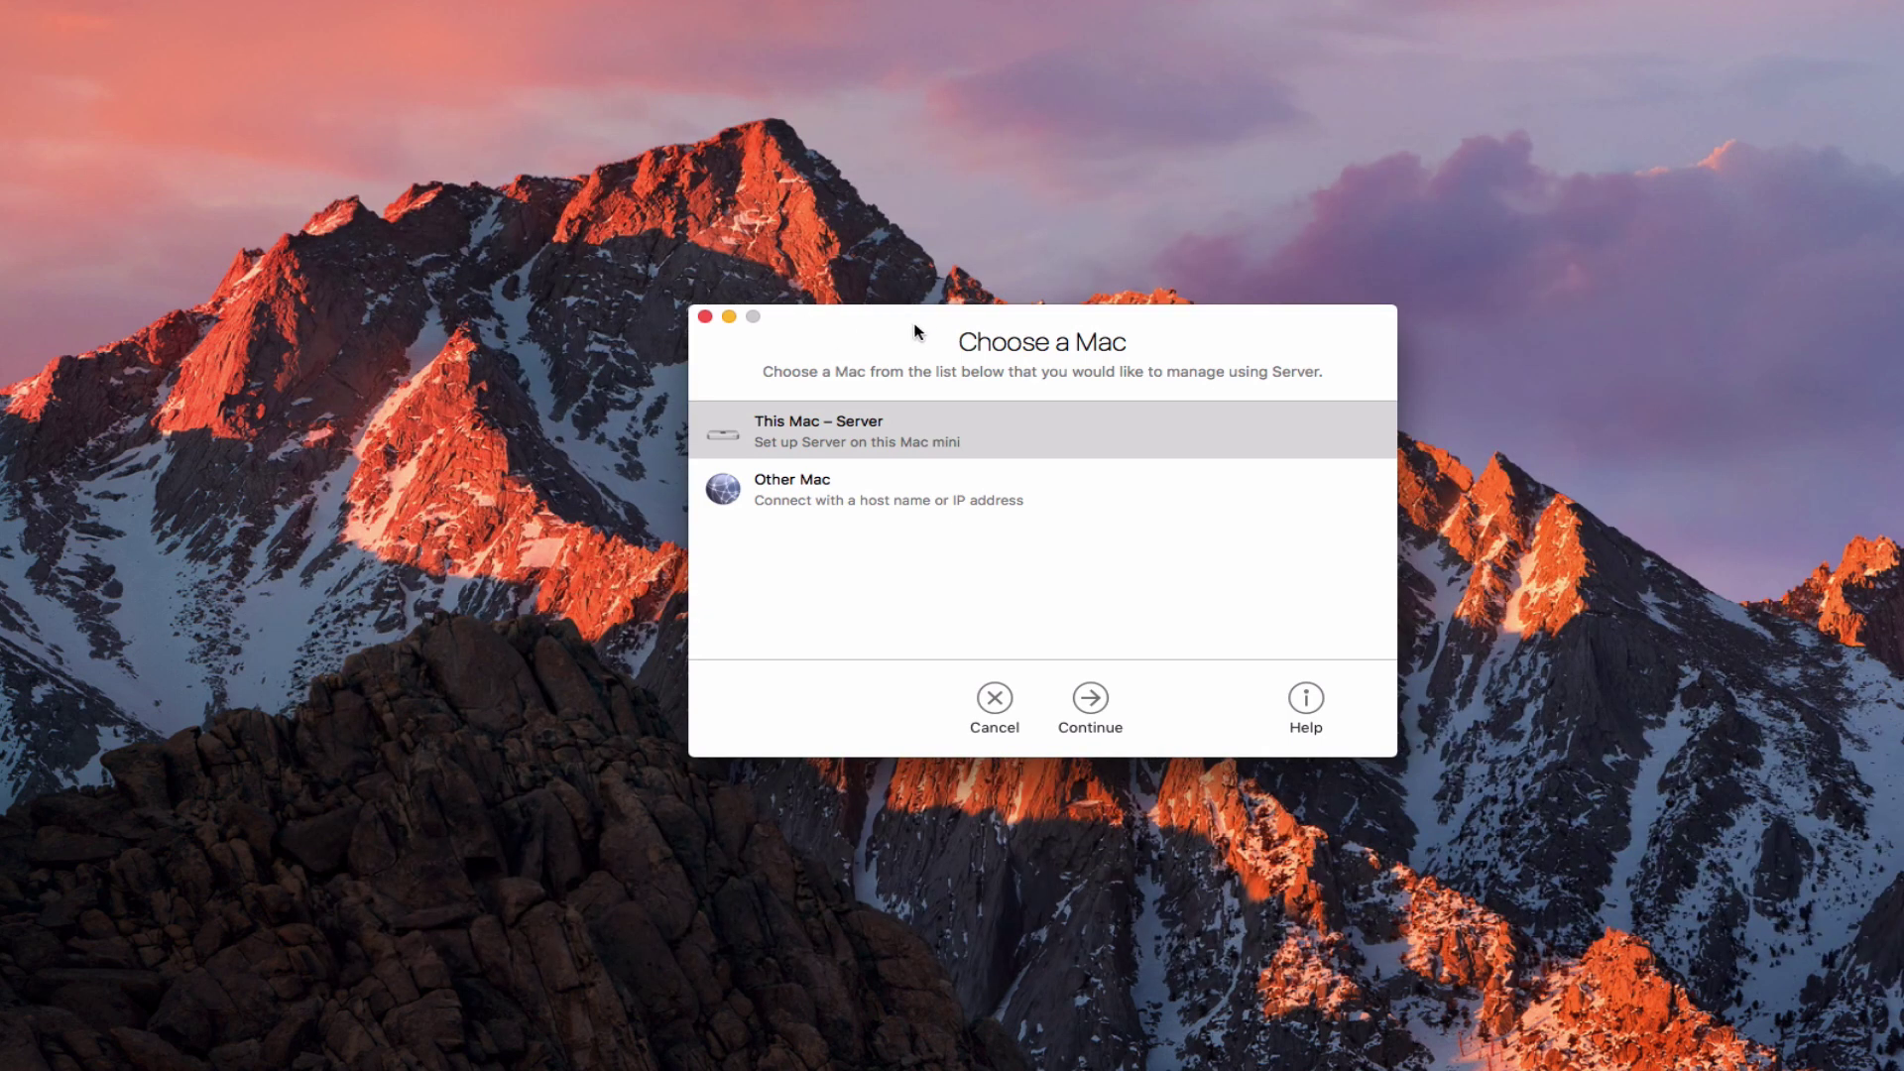
{"action": "left_click_drag", "start_coordinate": [913, 330], "coordinate": [871, 330]}
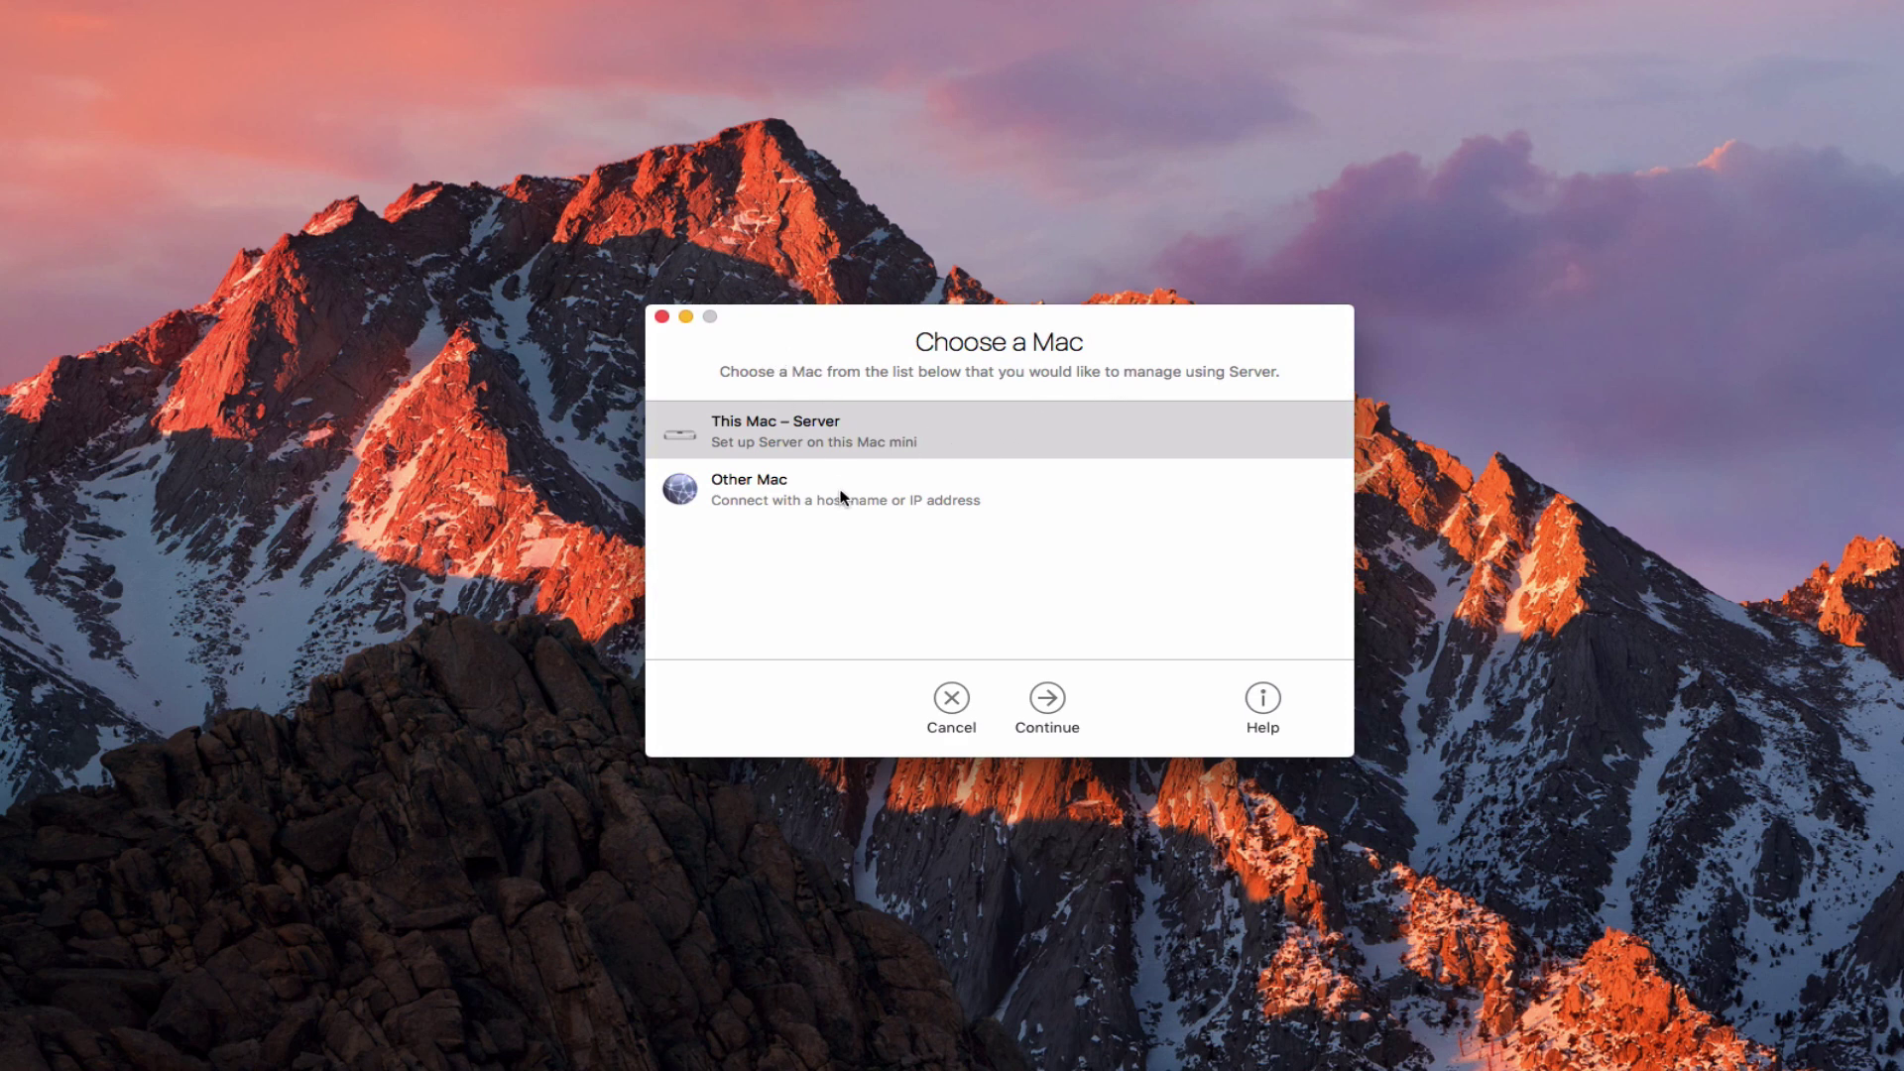
{"action": "left_click", "coordinate": [808, 438]}
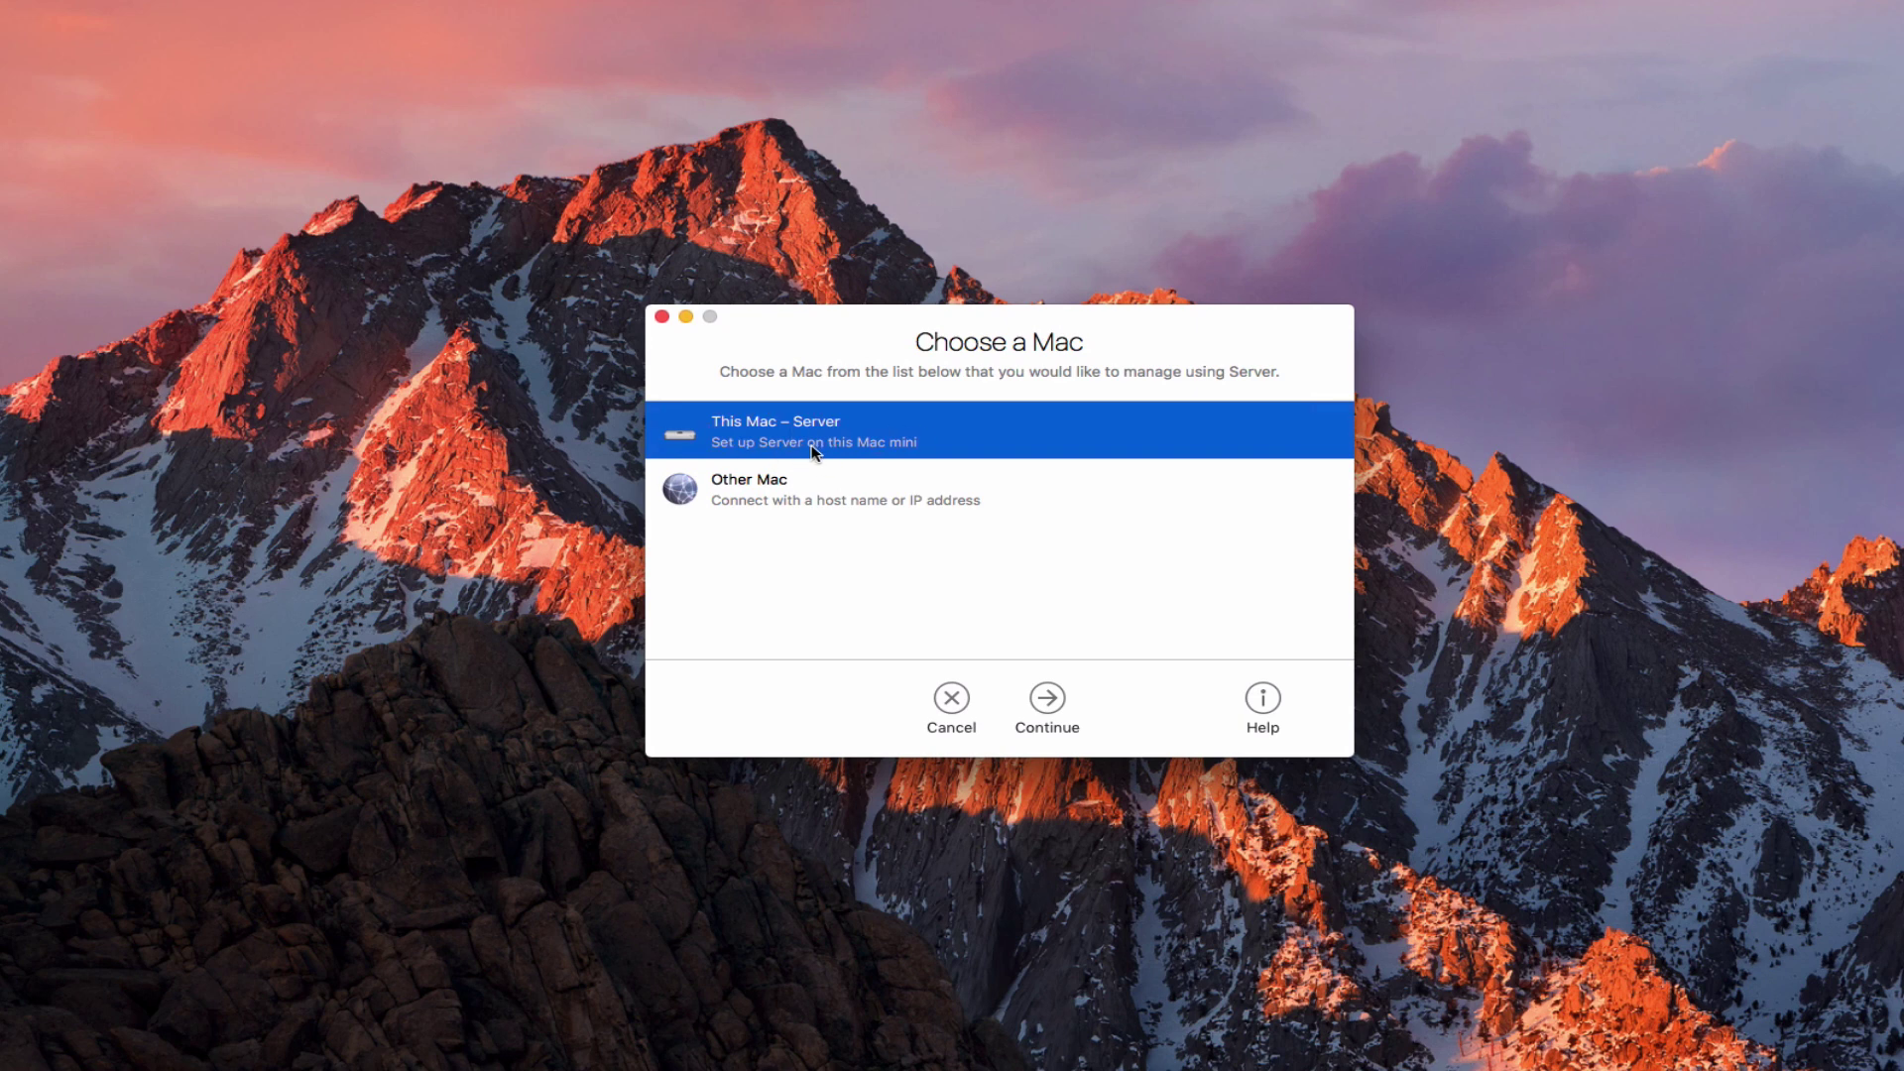
{"action": "left_click", "coordinate": [1045, 697]}
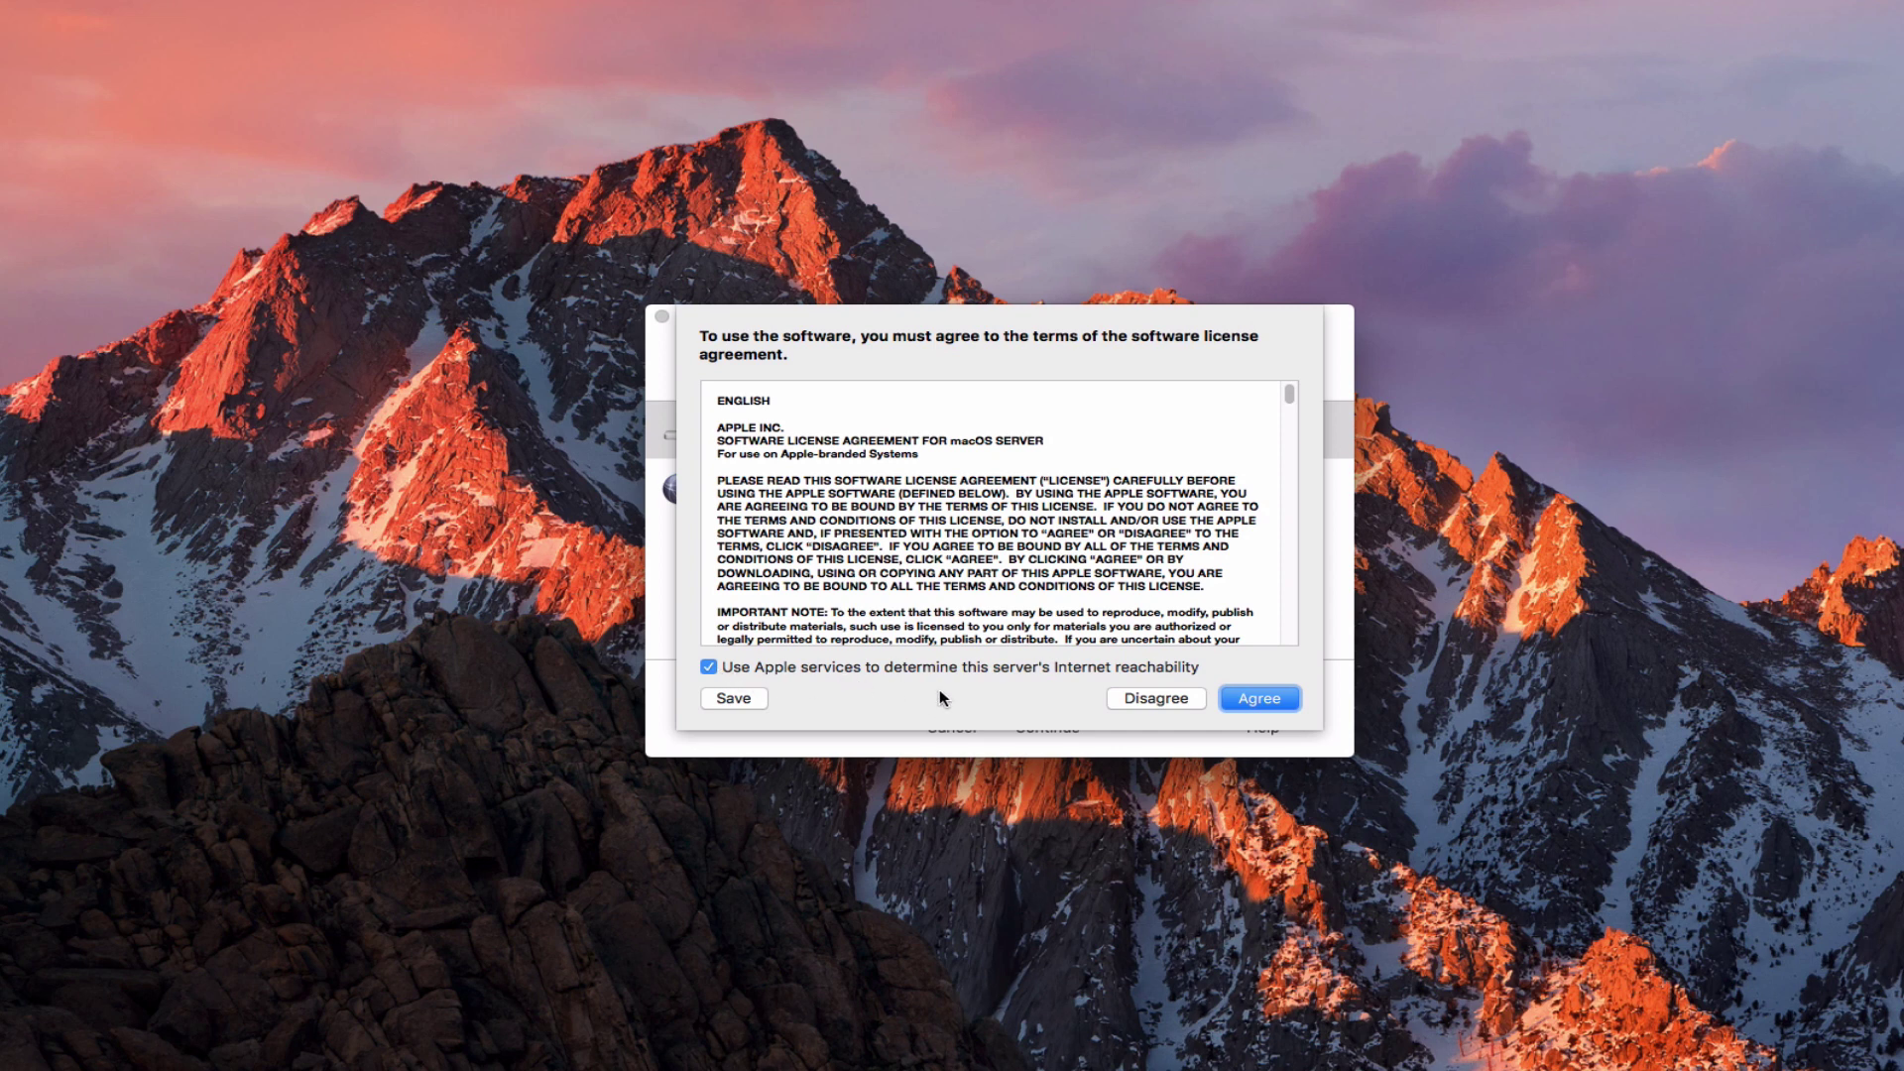
Agree to the software license and authorize the server setup with the administrator password
{"action": "left_click", "coordinate": [1258, 700]}
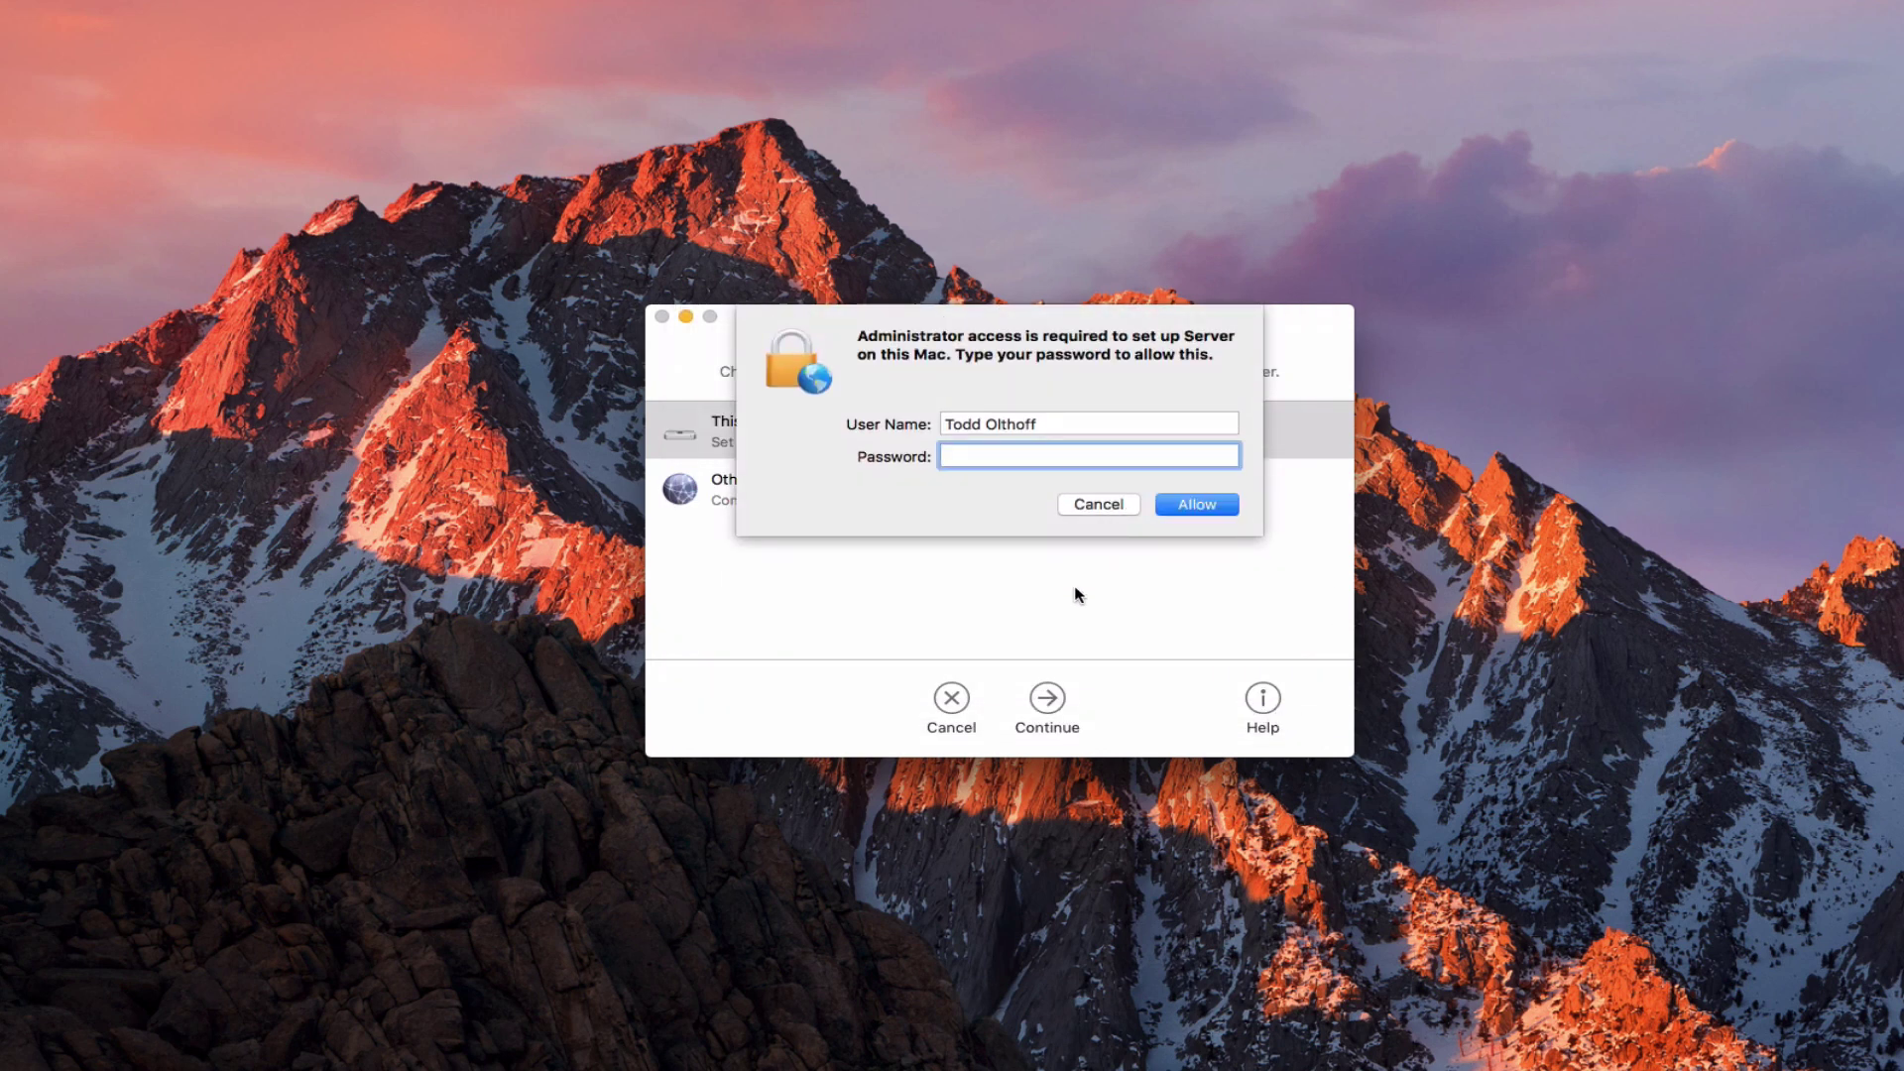
{"action": "type", "text": "•••••••••••••"}
{"action": "left_click", "coordinate": [1176, 507]}
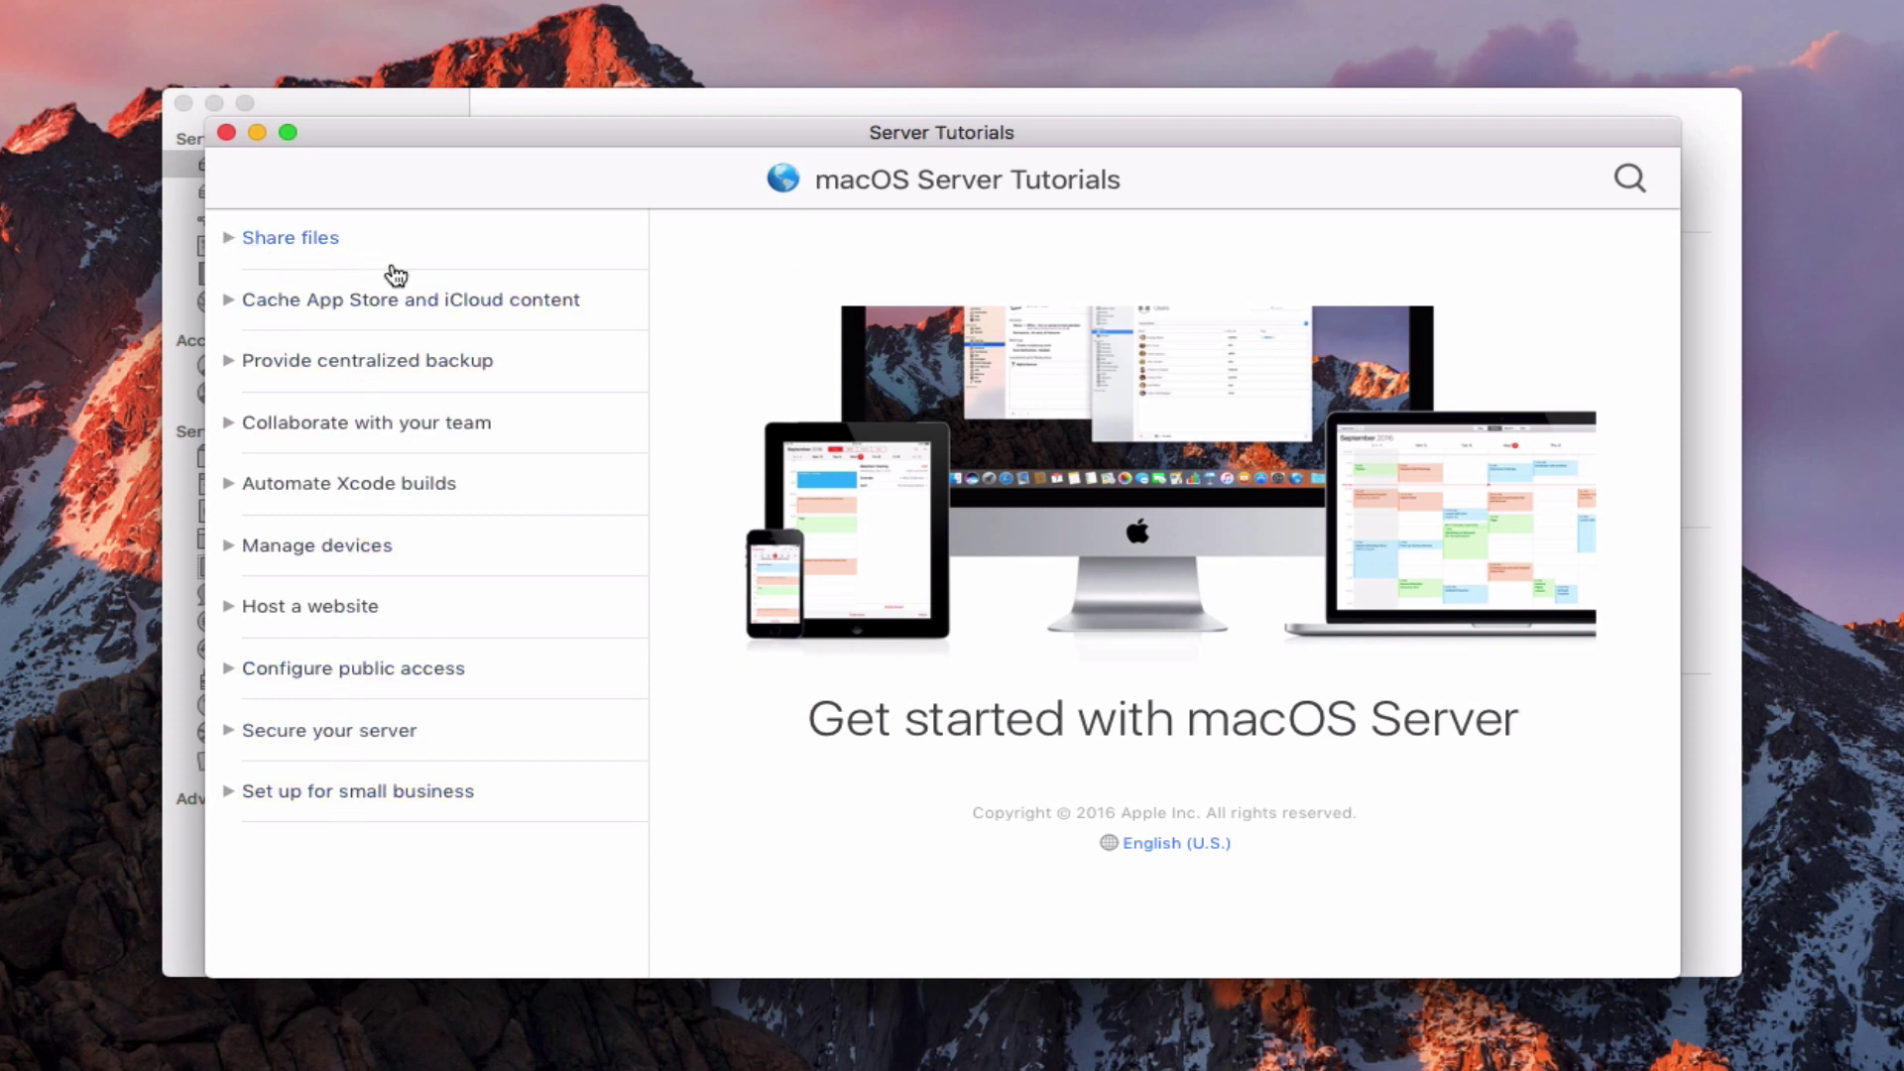
Read the "What is file sharing?" tutorial under Share files and open Lesson 1: Set up file sharing
{"action": "left_click", "coordinate": [266, 244]}
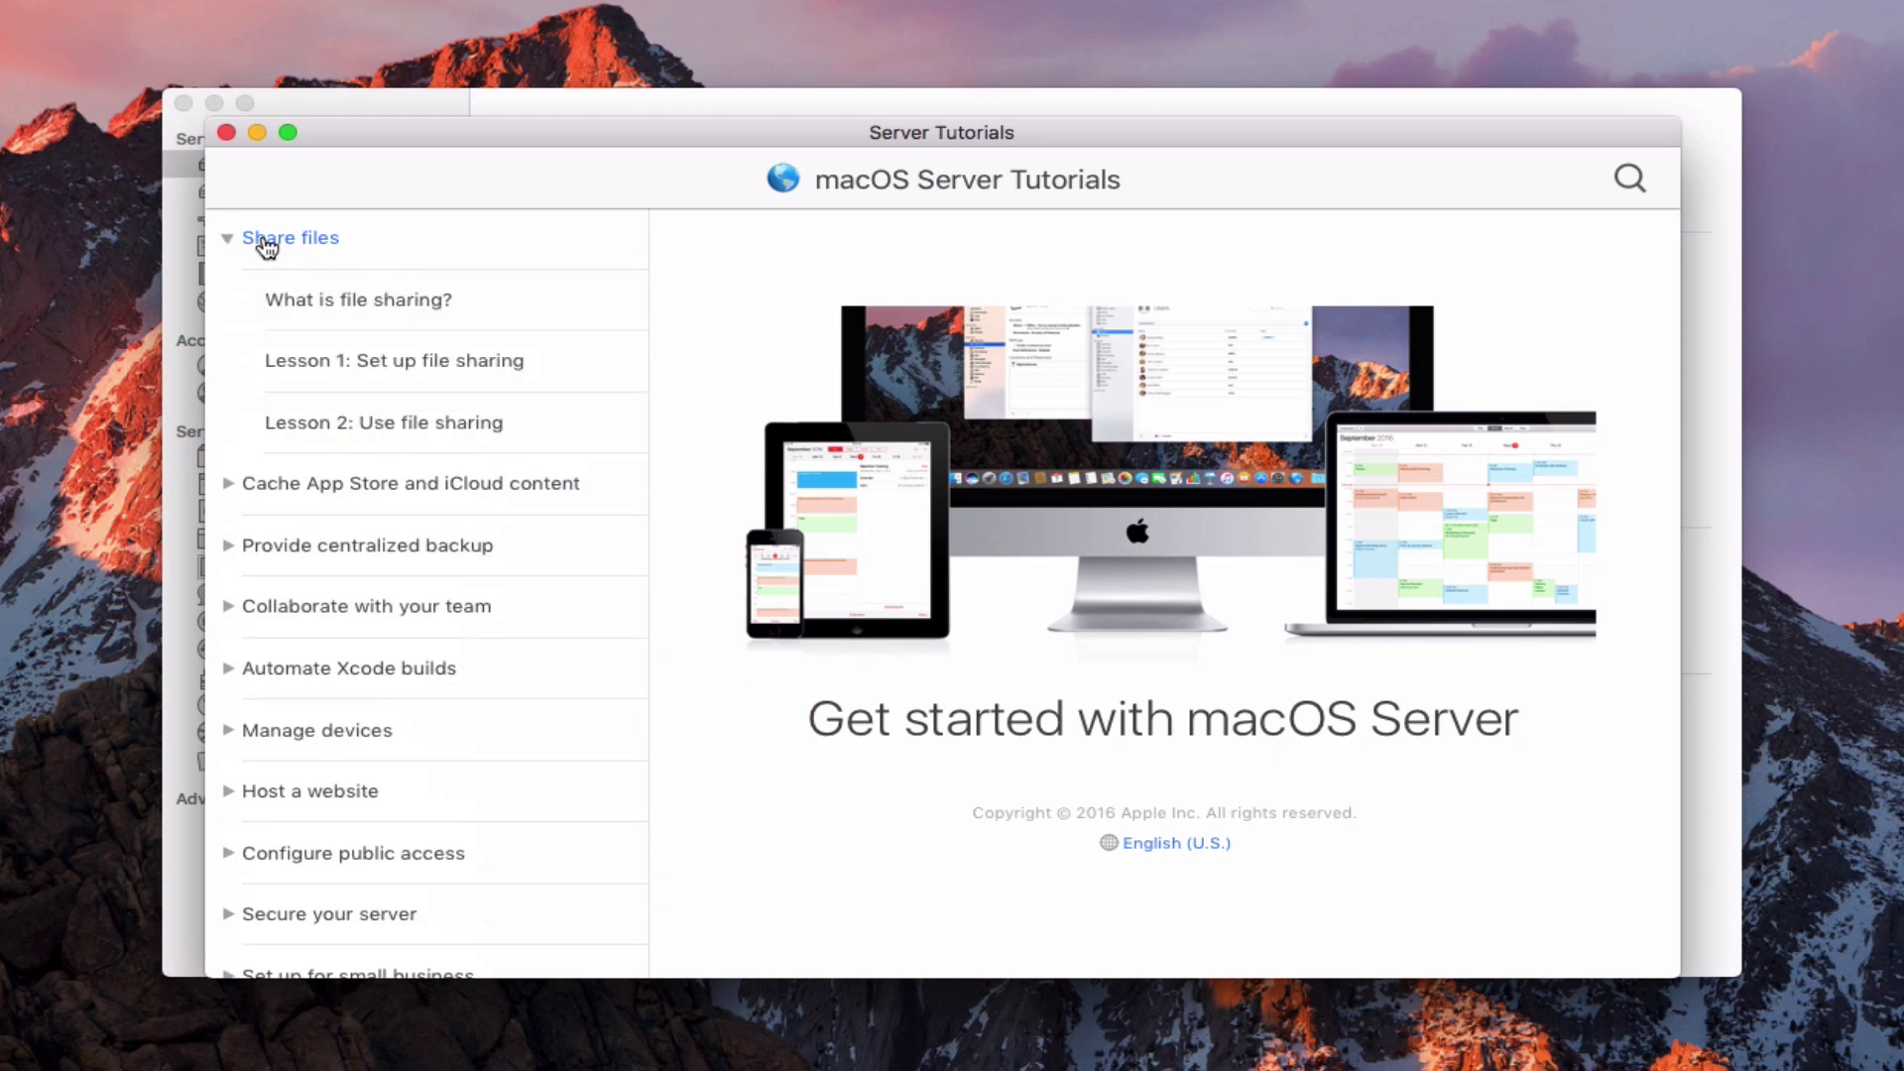
{"action": "left_click", "coordinate": [329, 303]}
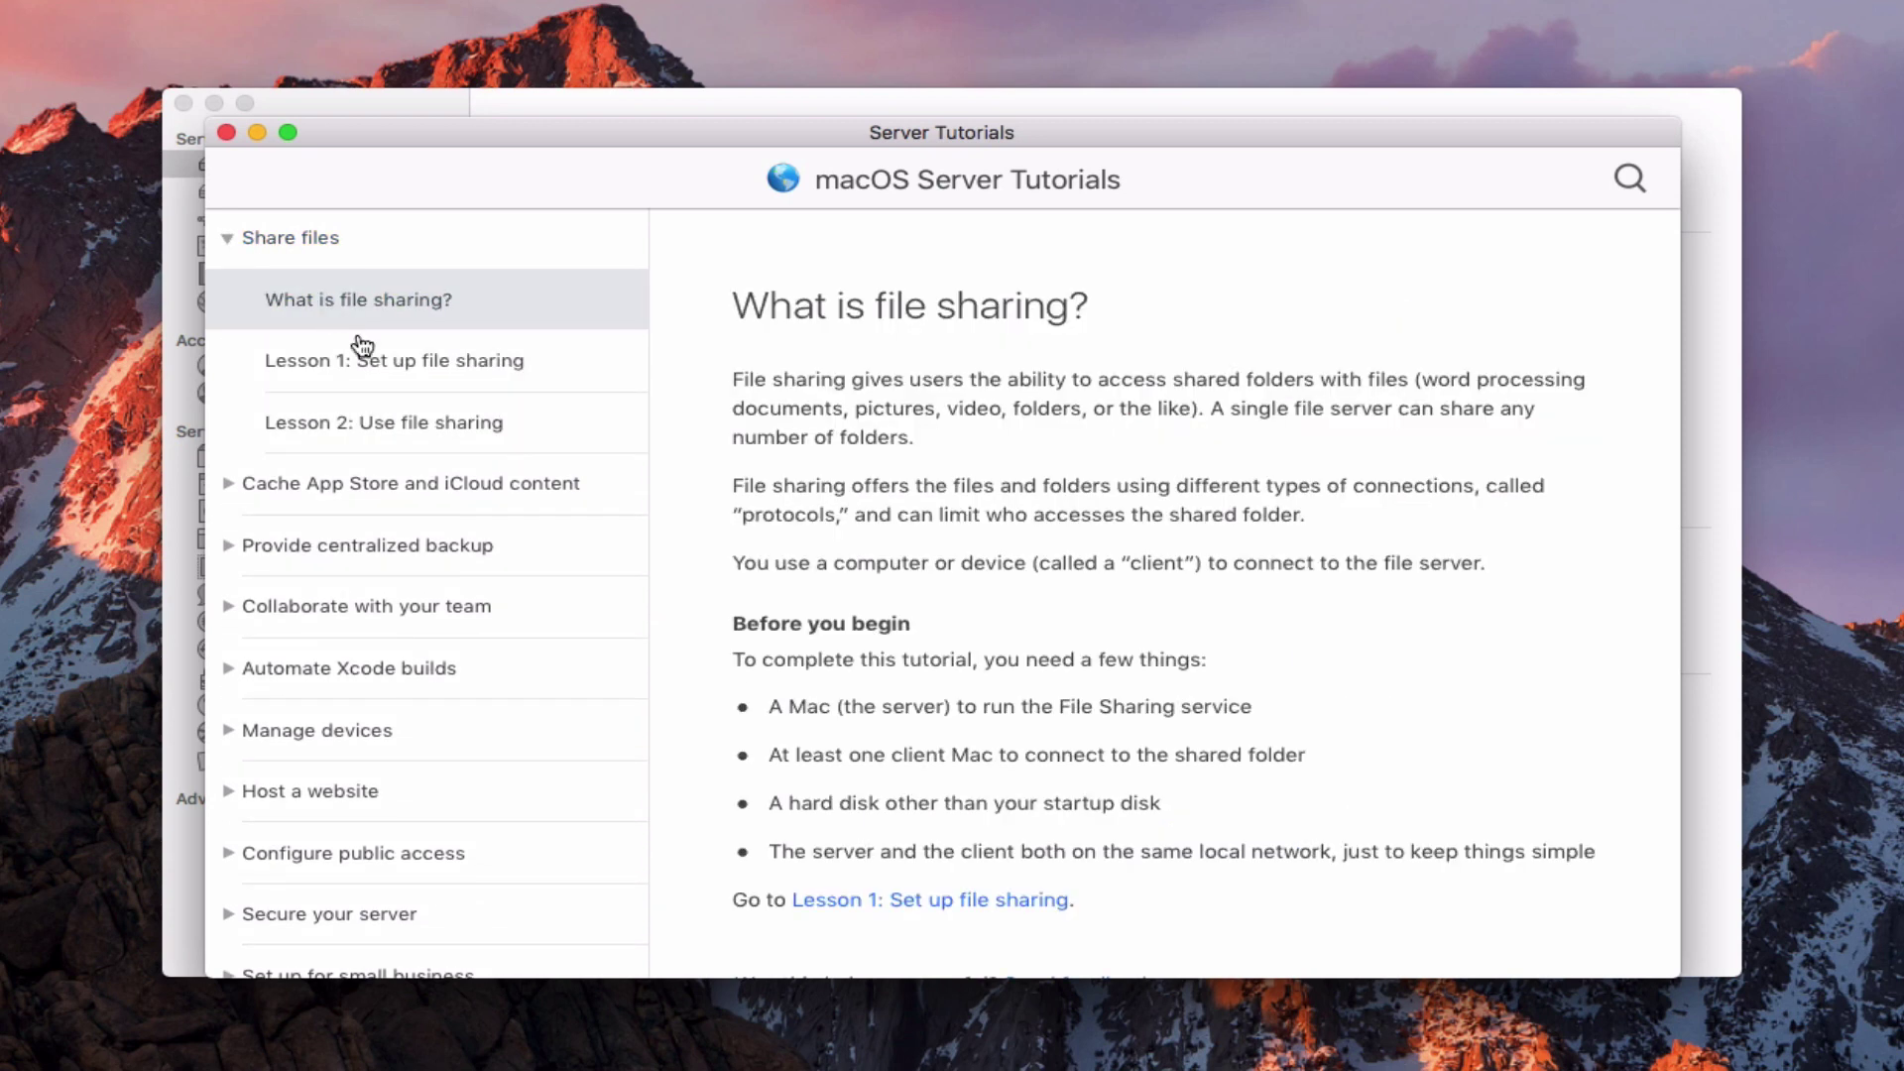
{"action": "scroll", "coordinate": [919, 544], "scroll_direction": "down", "scroll_amount": 3}
{"action": "left_click", "coordinate": [367, 360]}
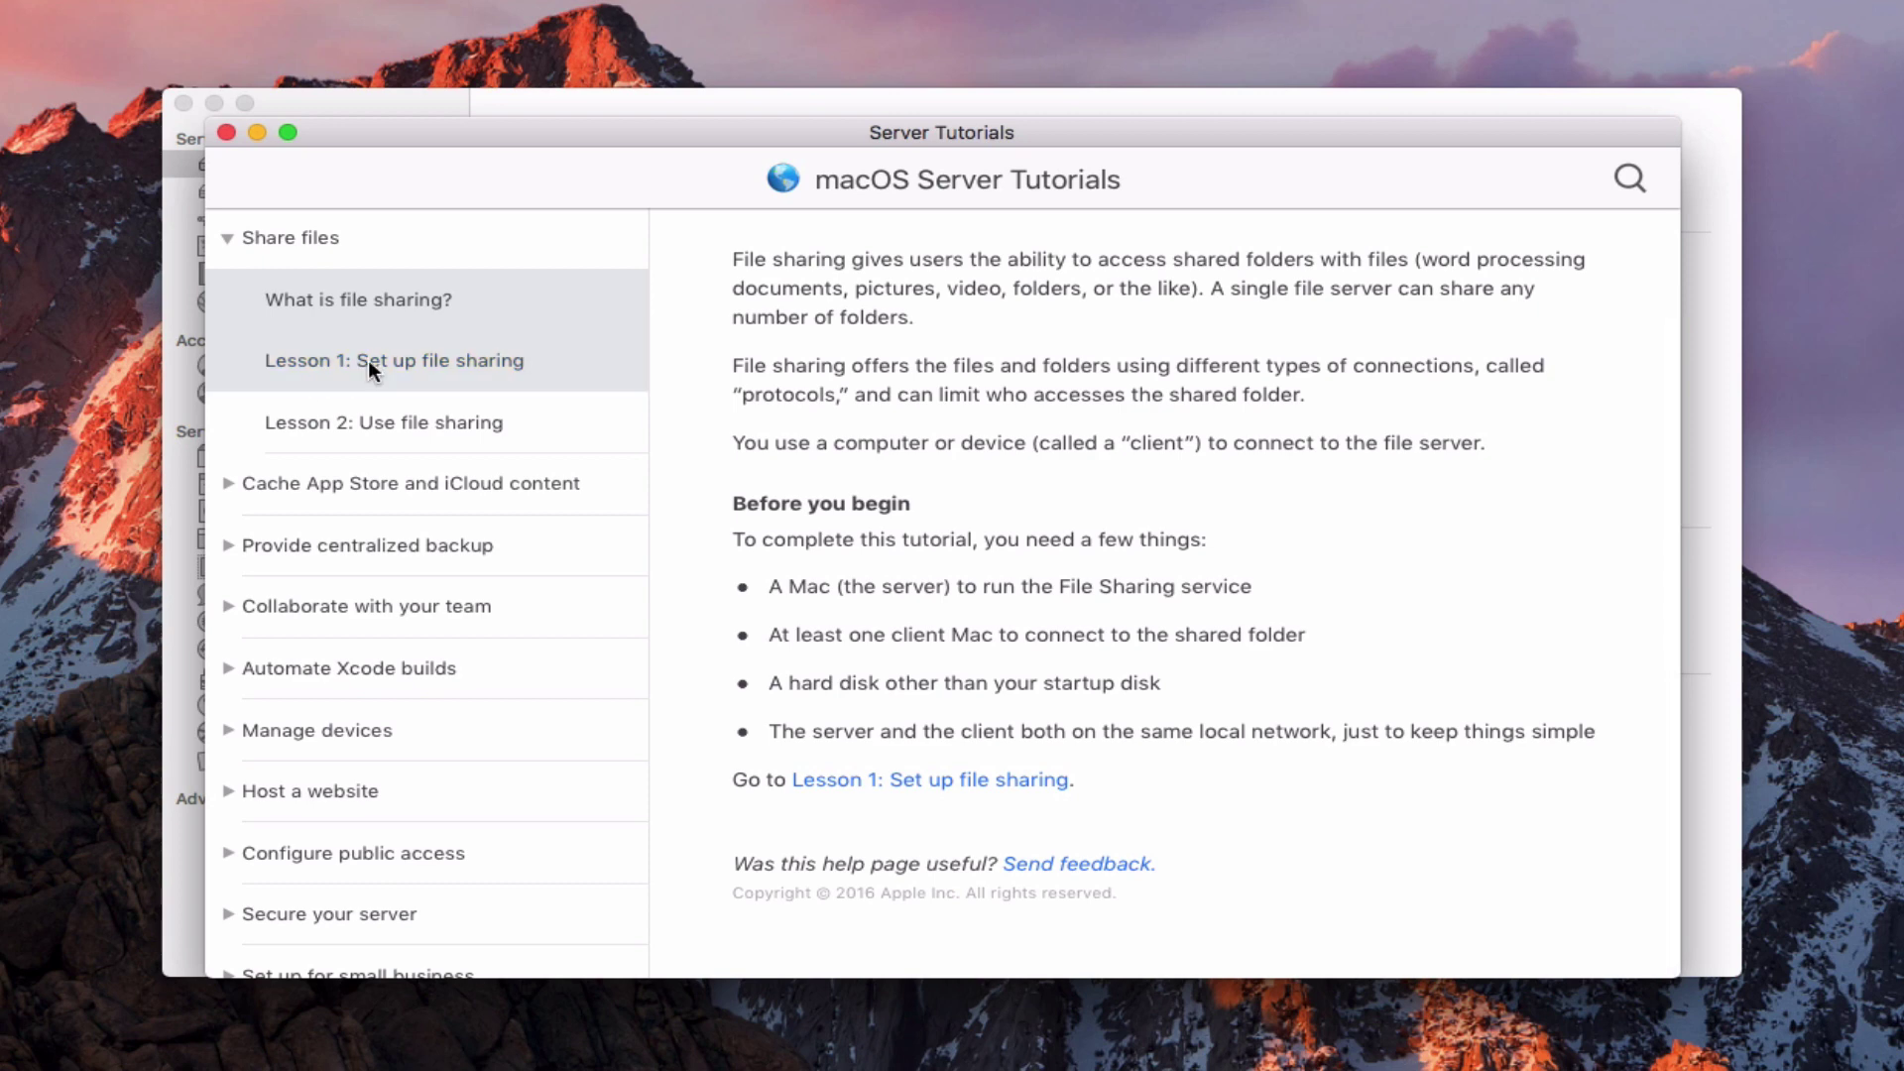
Examine the Lesson 1 instructions for selecting File Sharing and a folder, and look over the remaining tutorial topics
{"action": "scroll", "coordinate": [1092, 624], "scroll_direction": "down", "scroll_amount": 5}
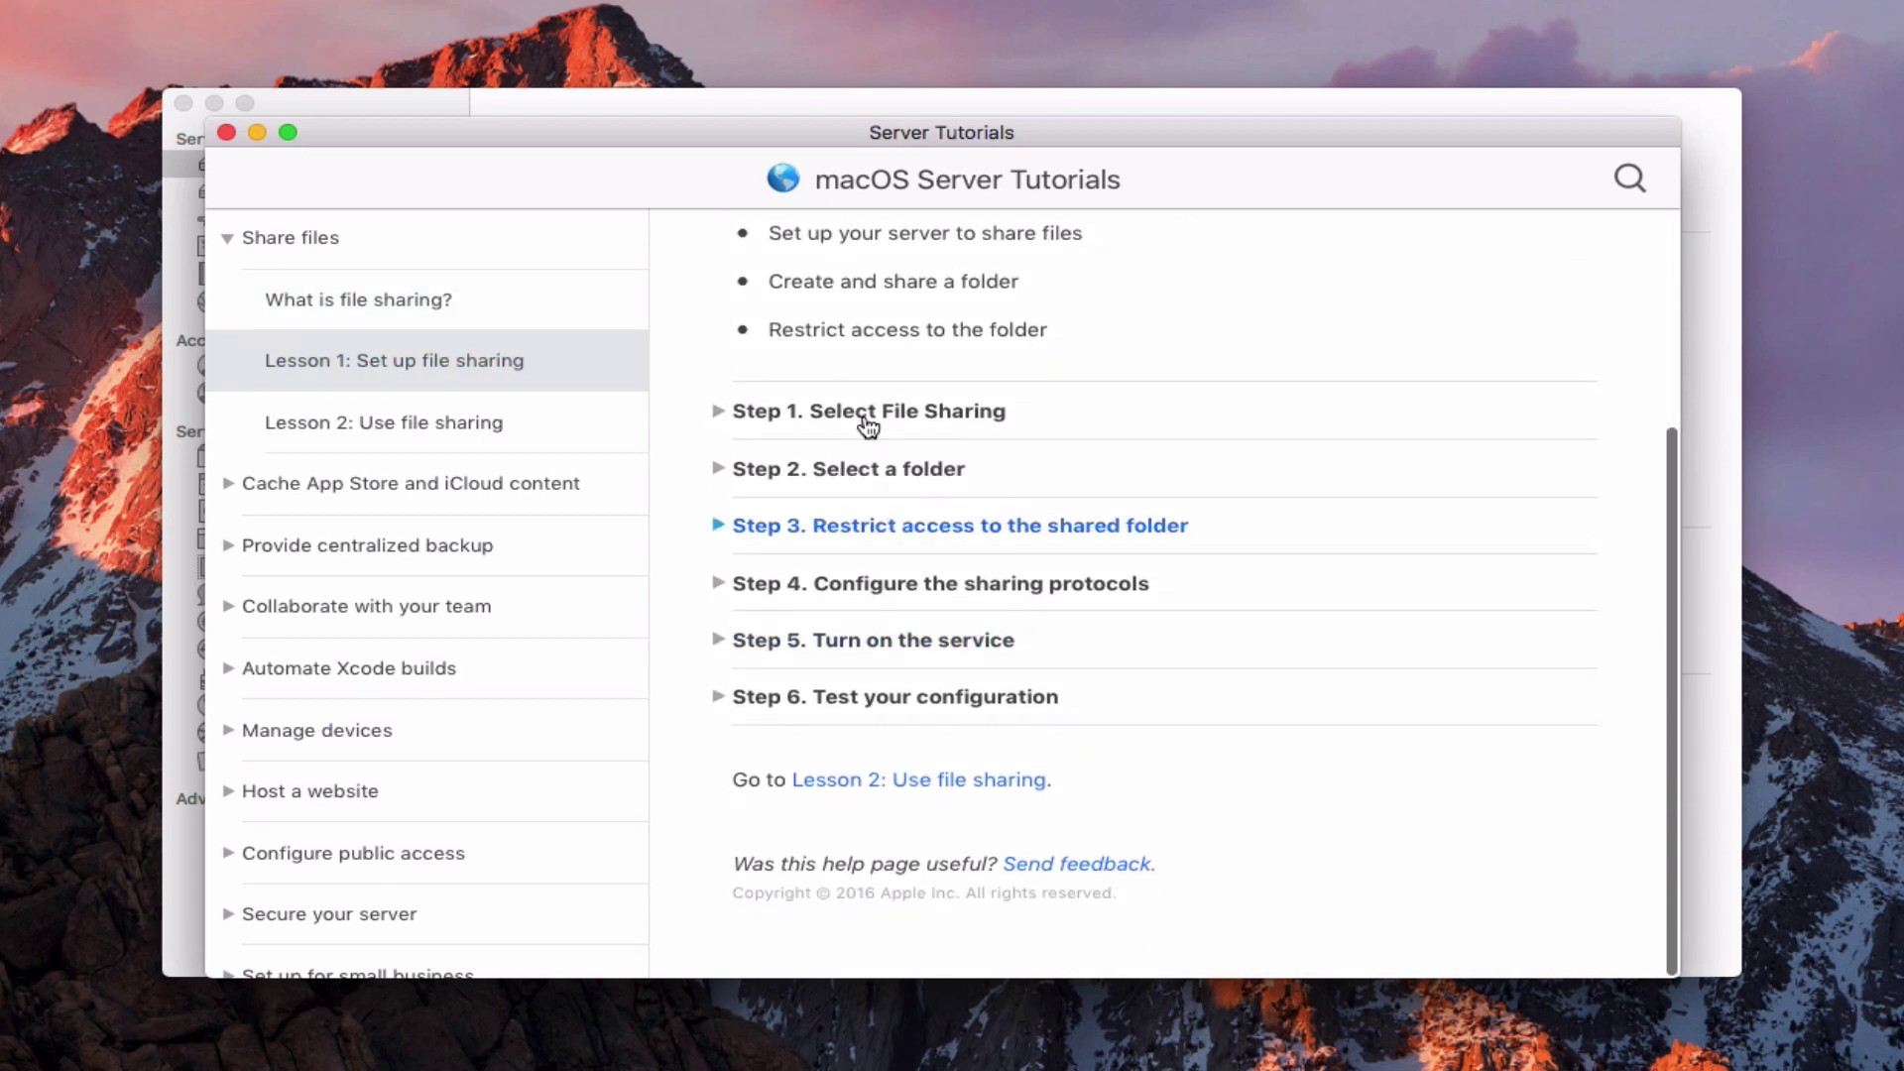
{"action": "left_click", "coordinate": [829, 413]}
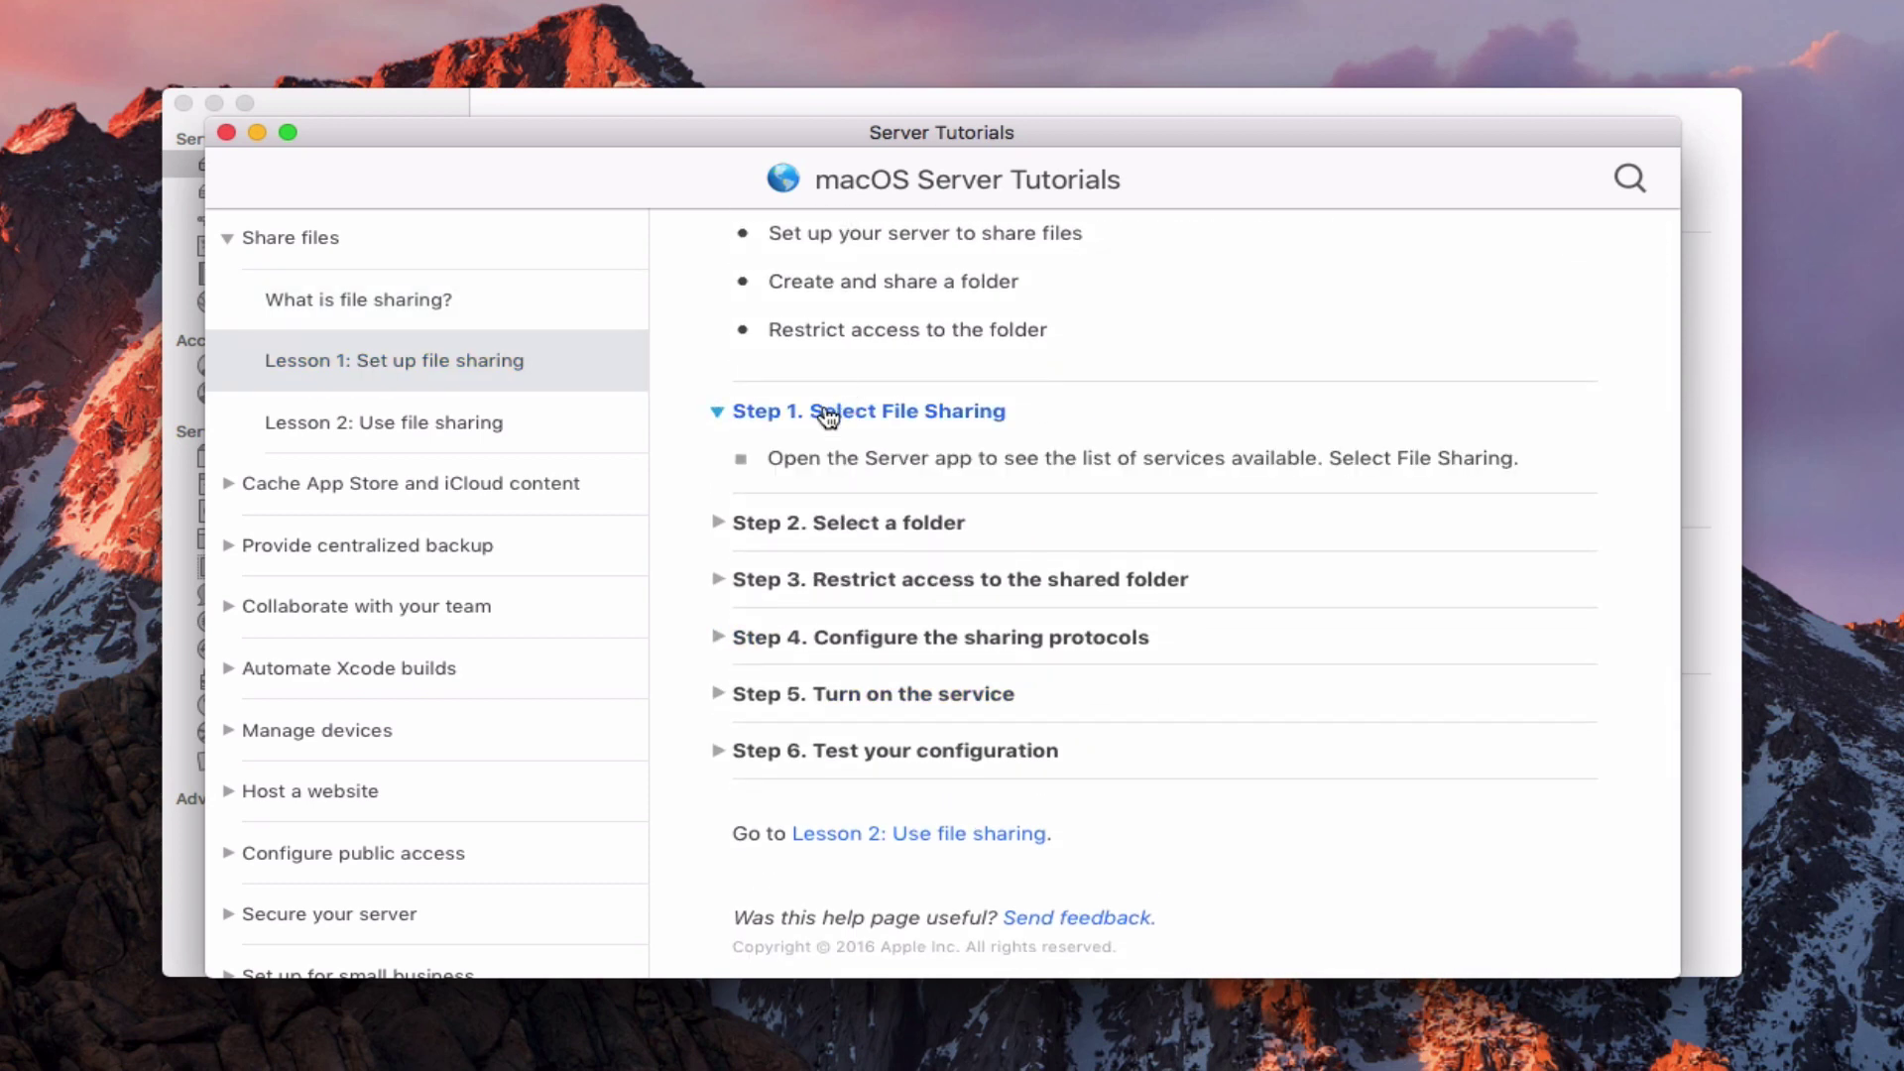
{"action": "left_click", "coordinate": [858, 525]}
{"action": "scroll", "coordinate": [1033, 617], "scroll_direction": "down", "scroll_amount": 5}
{"action": "scroll", "coordinate": [1032, 617], "scroll_direction": "down", "scroll_amount": 10}
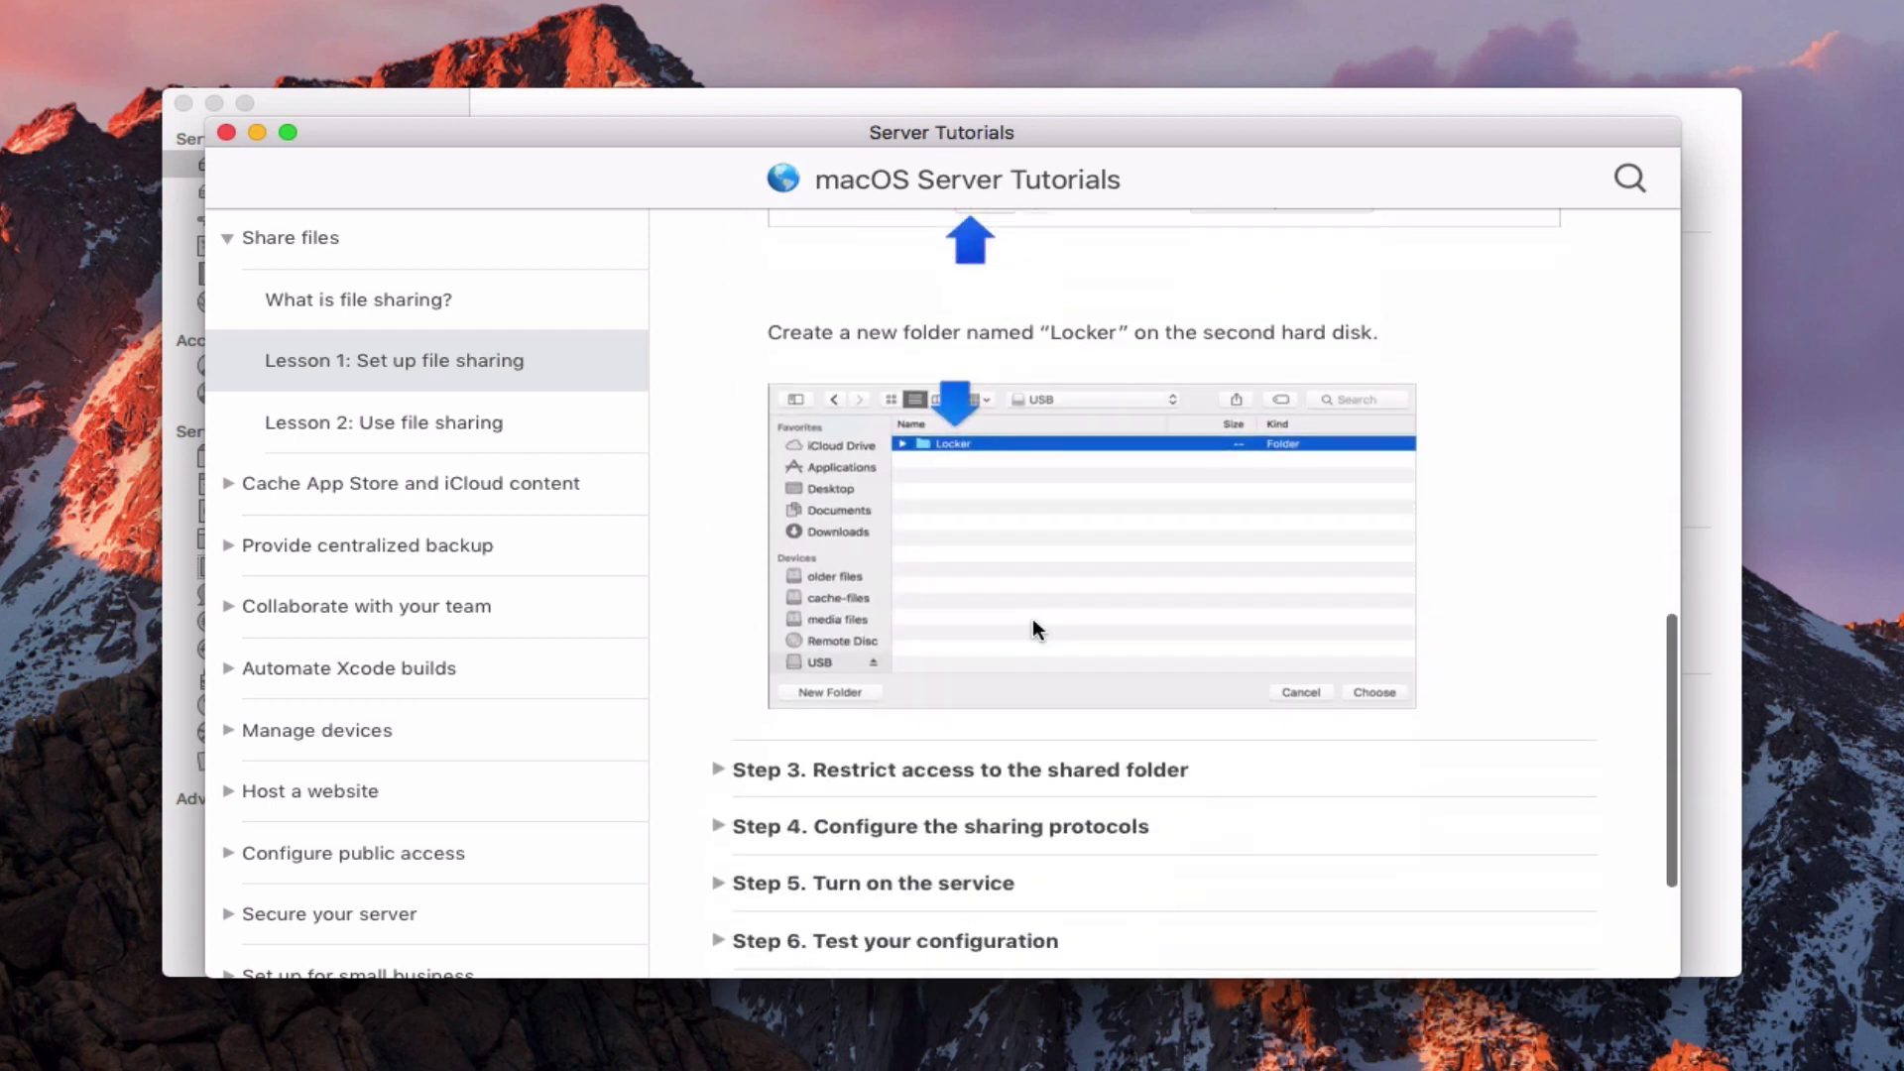
{"action": "scroll", "coordinate": [1033, 631], "scroll_direction": "down", "scroll_amount": 5}
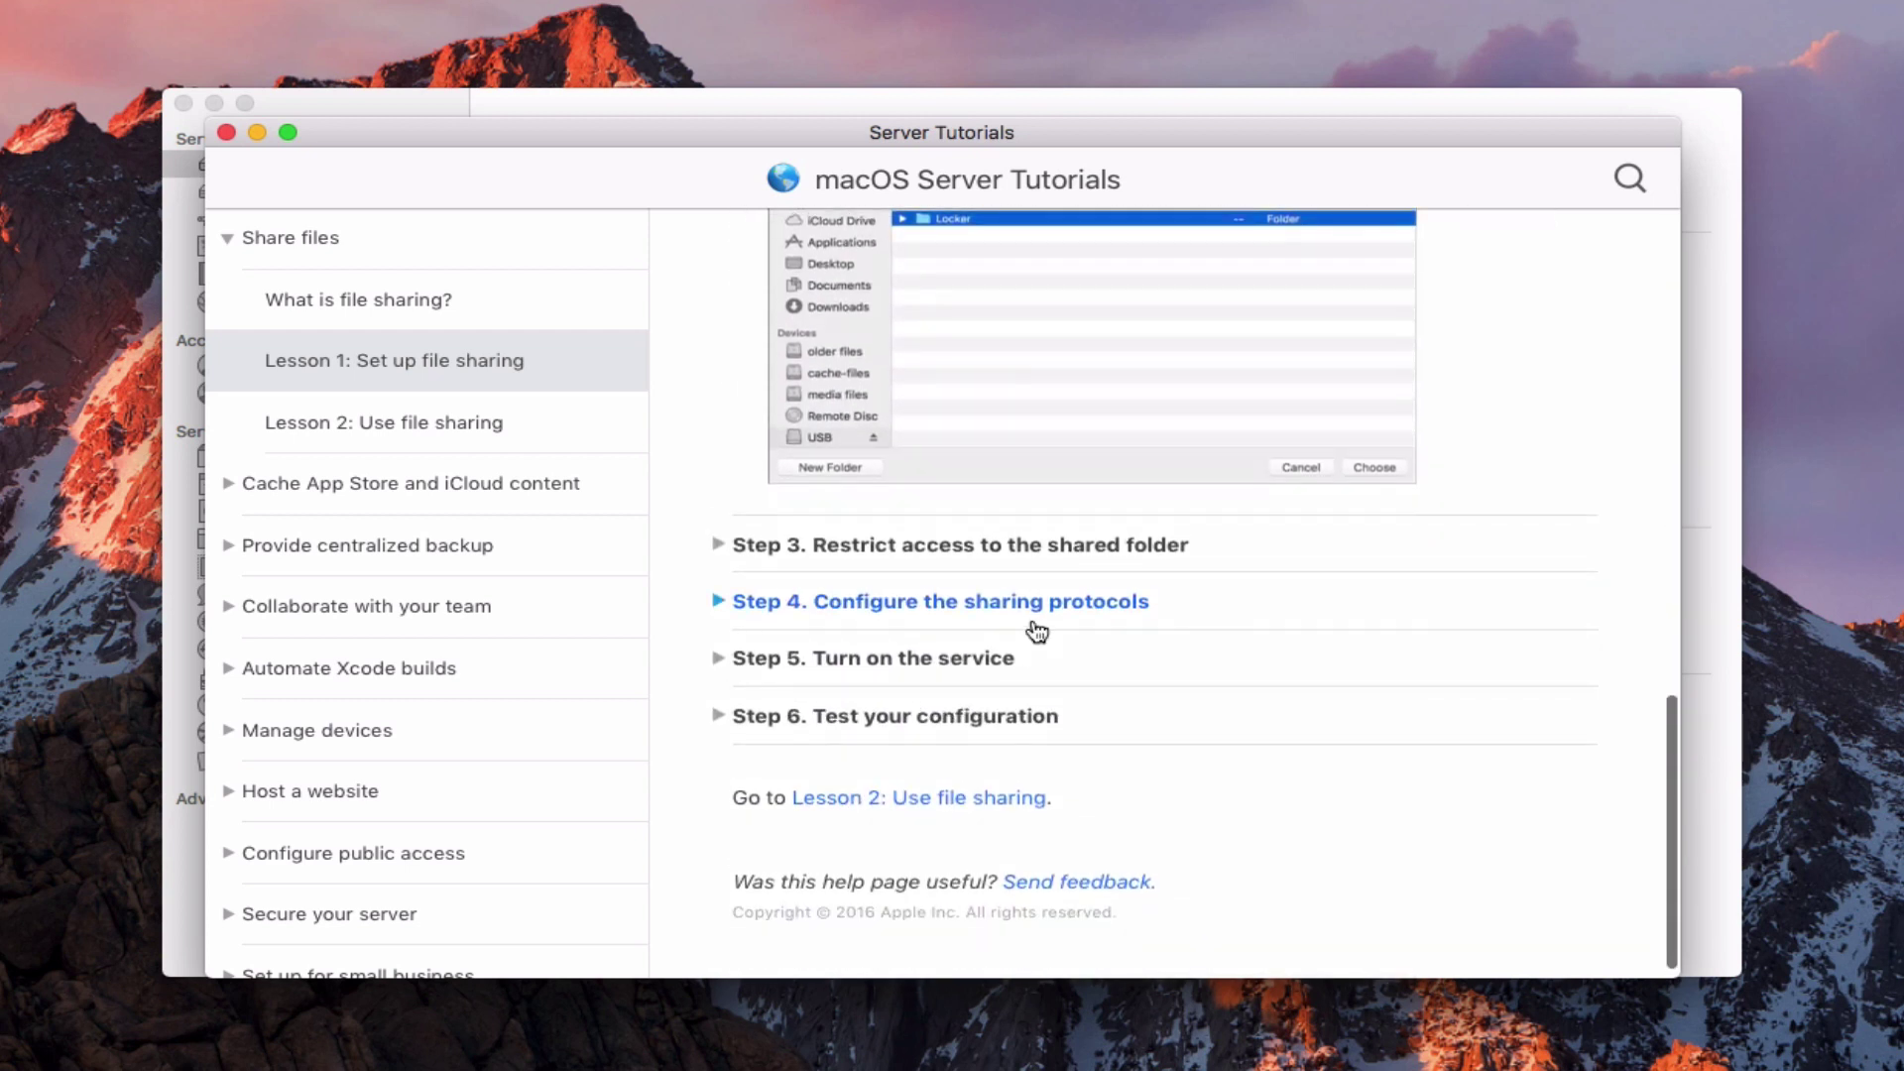
{"action": "scroll", "coordinate": [1033, 631], "scroll_direction": "up", "scroll_amount": 9}
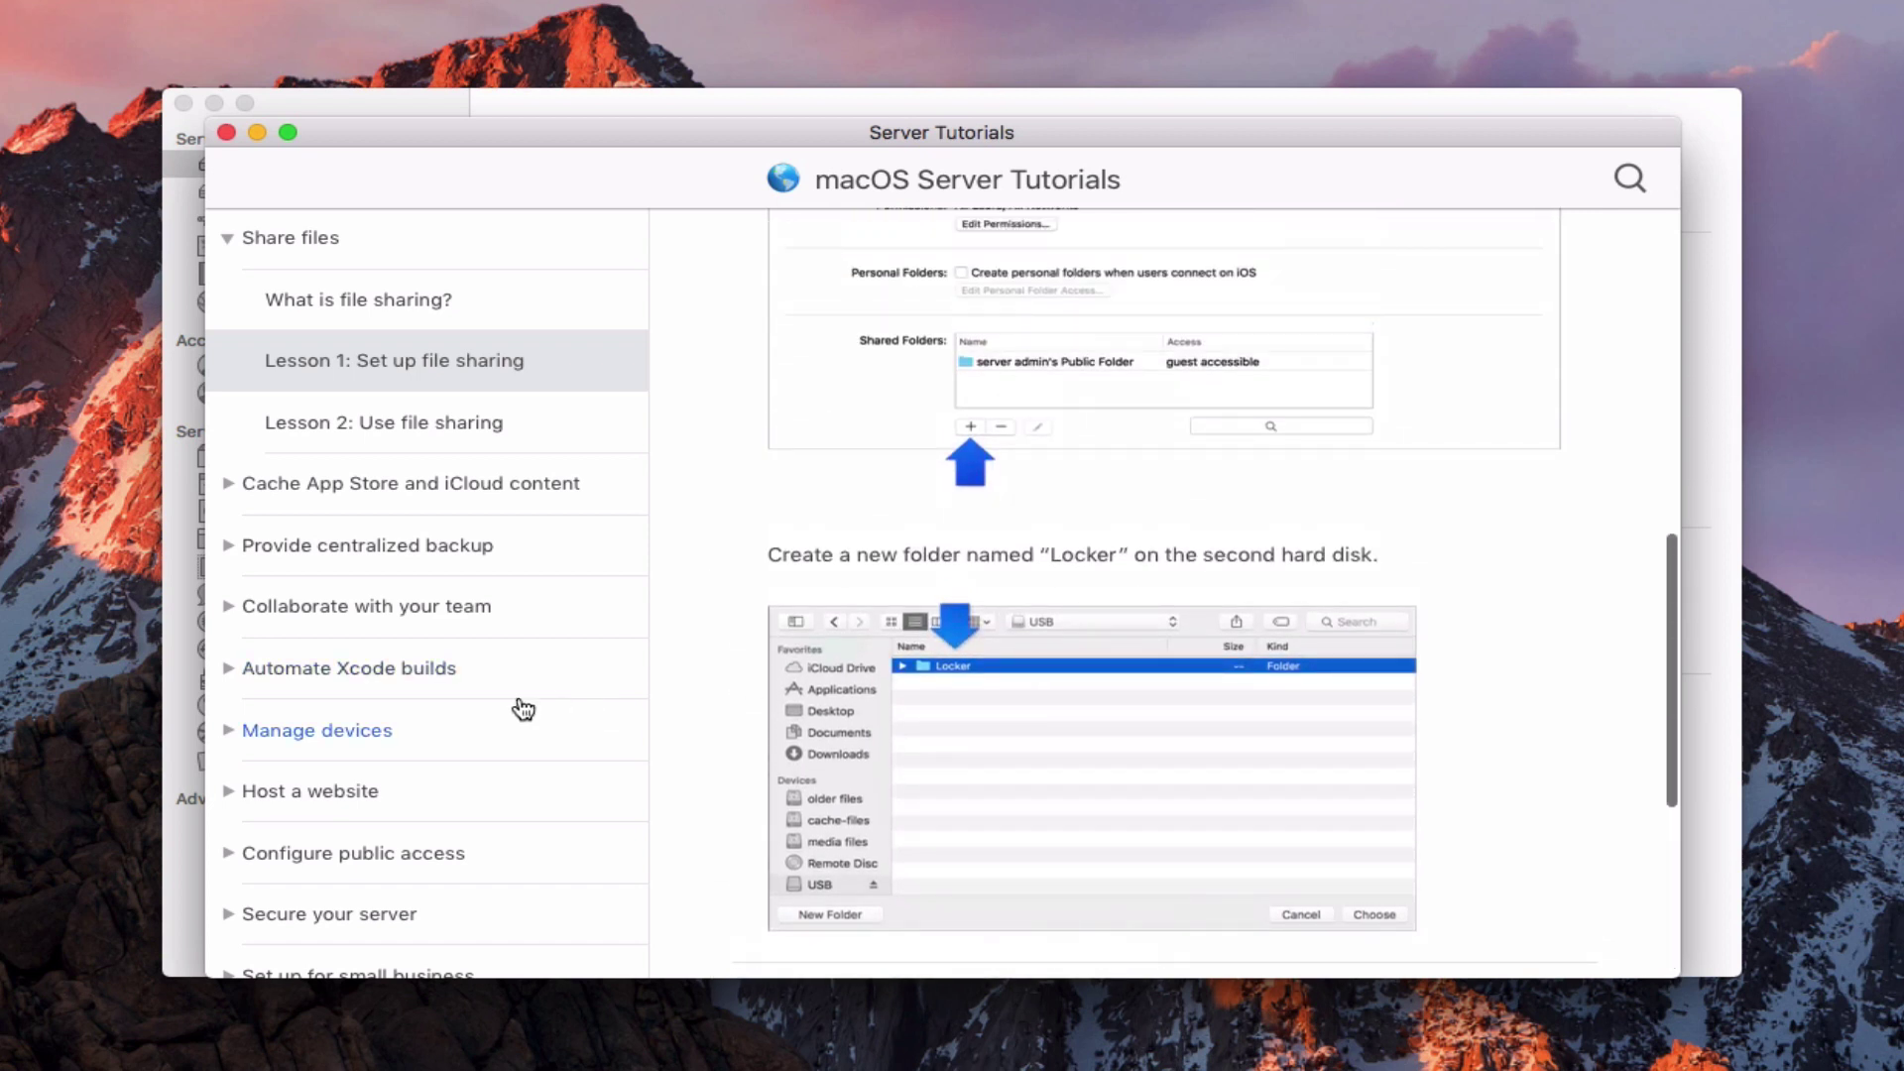
{"action": "scroll", "coordinate": [523, 709], "scroll_direction": "down", "scroll_amount": 1}
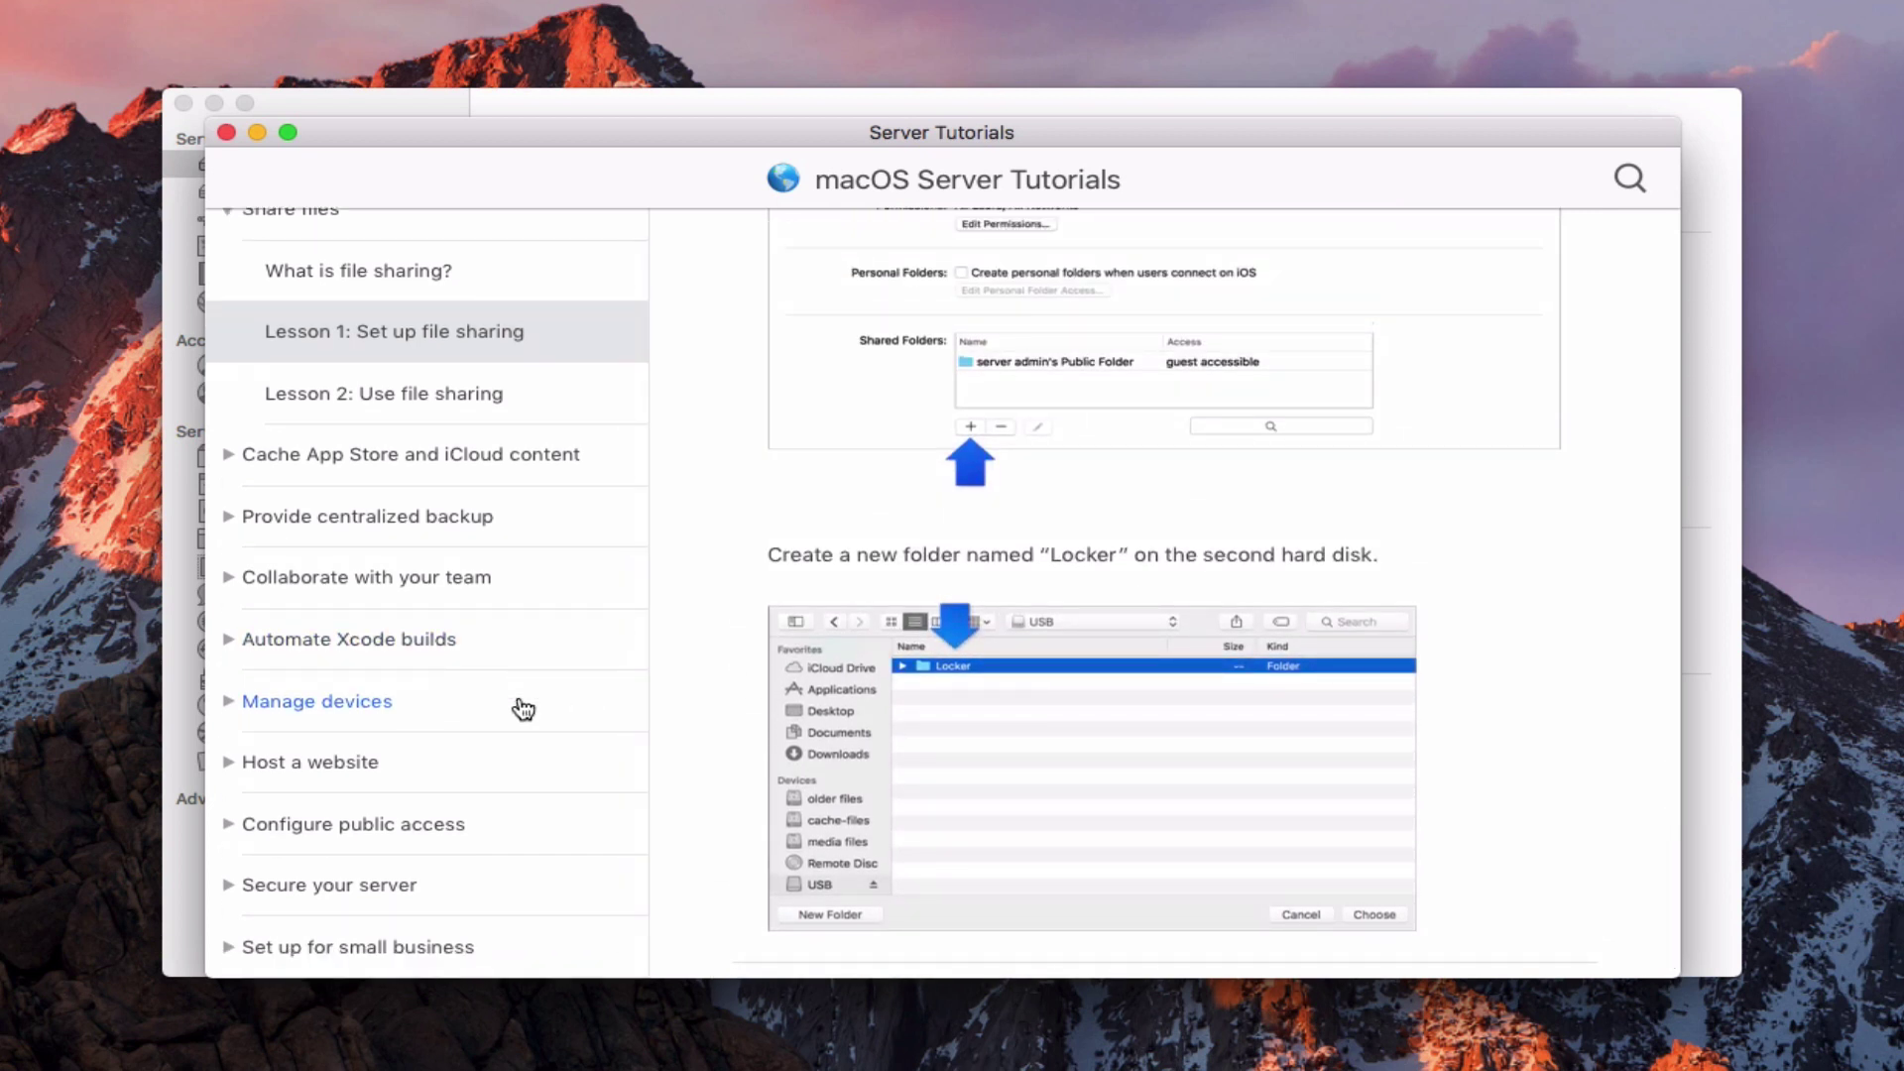
{"action": "scroll", "coordinate": [522, 710], "scroll_direction": "up", "scroll_amount": 1}
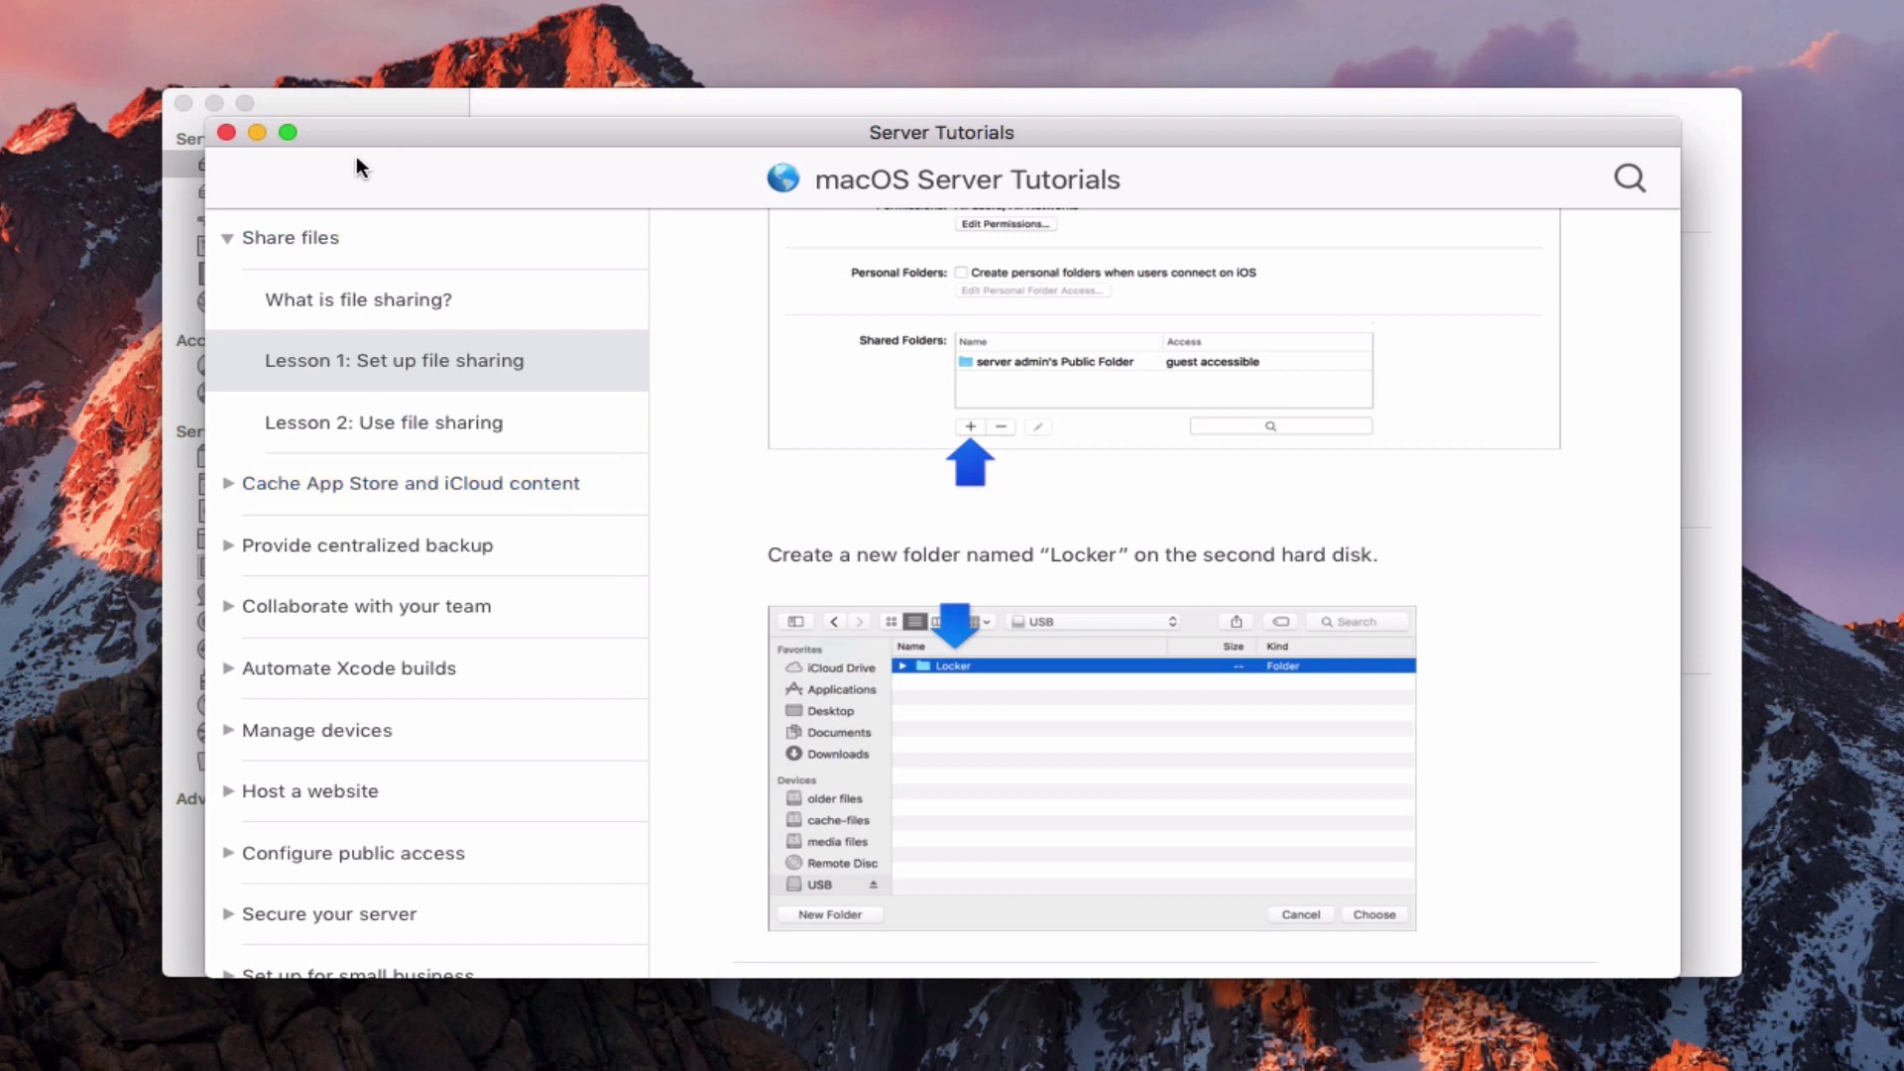
Close the Server Tutorials window and show the list of advanced services
{"action": "left_click", "coordinate": [231, 133]}
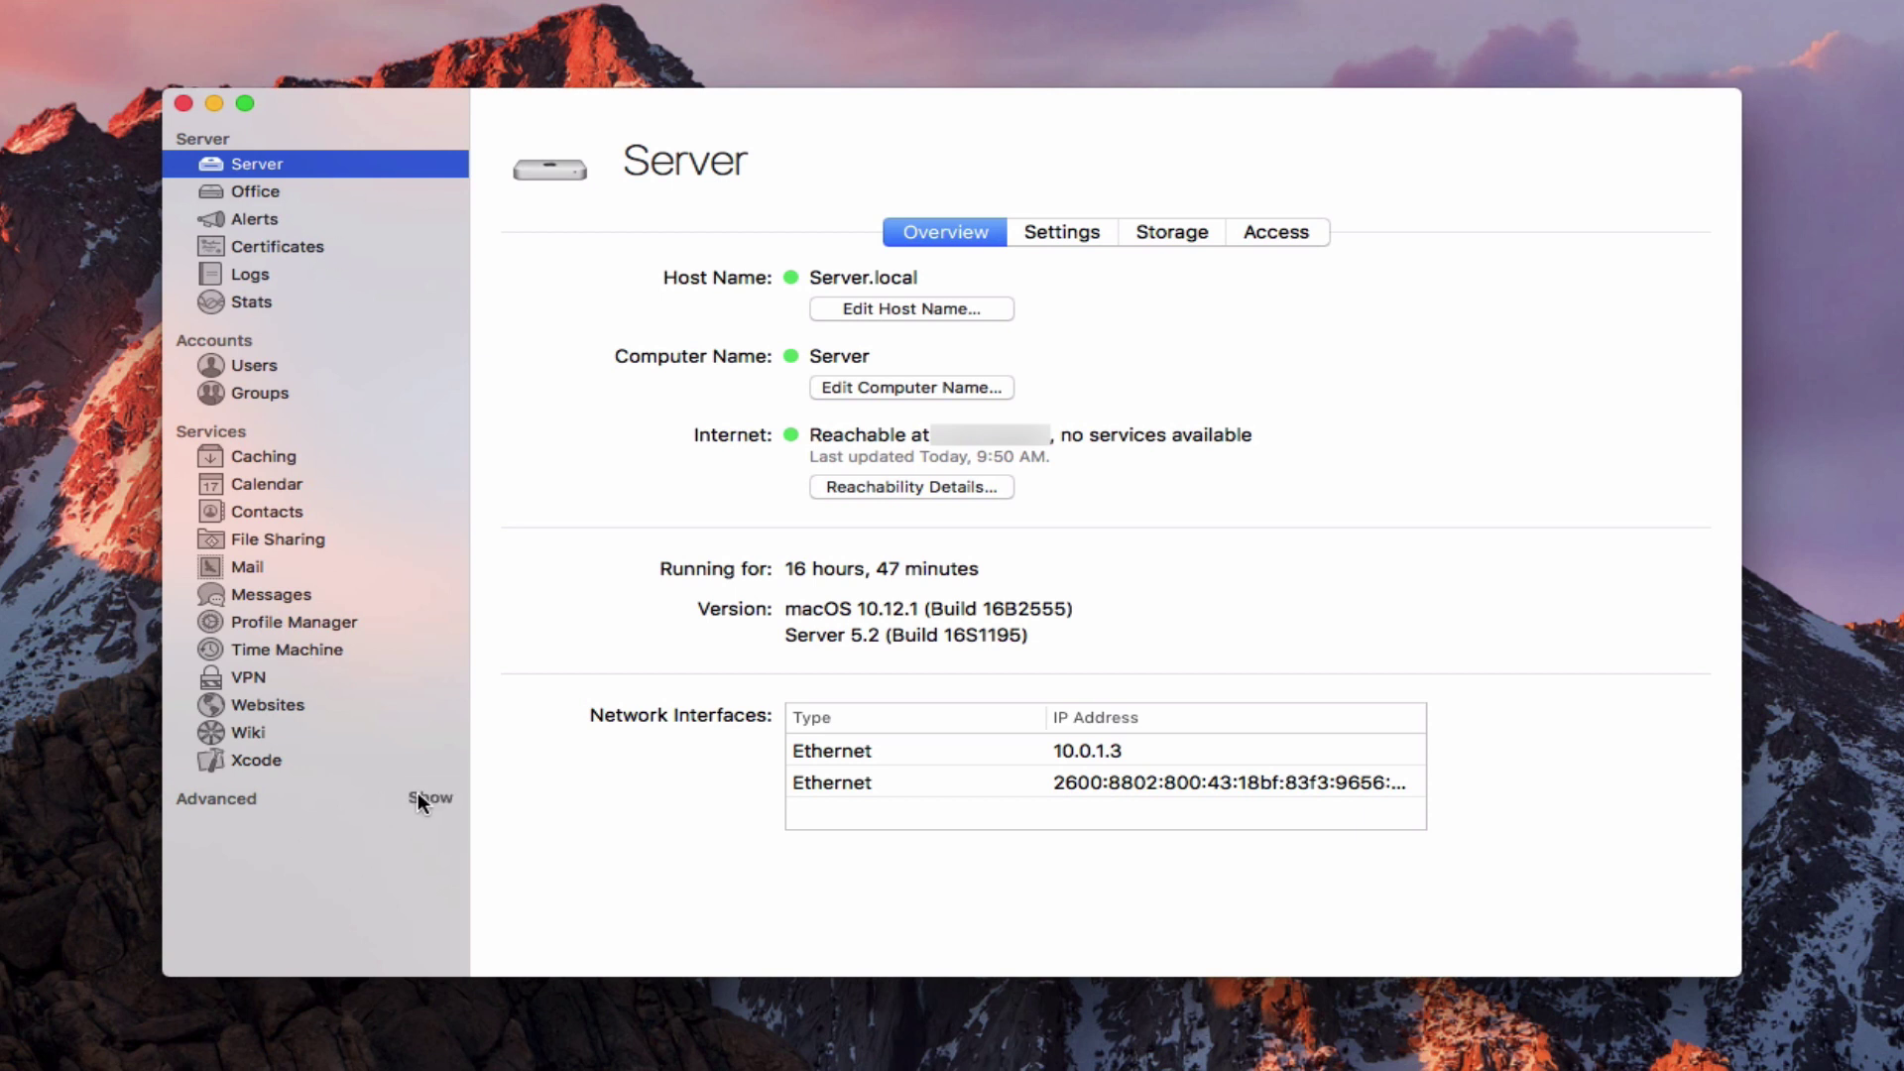
{"action": "left_click", "coordinate": [422, 797]}
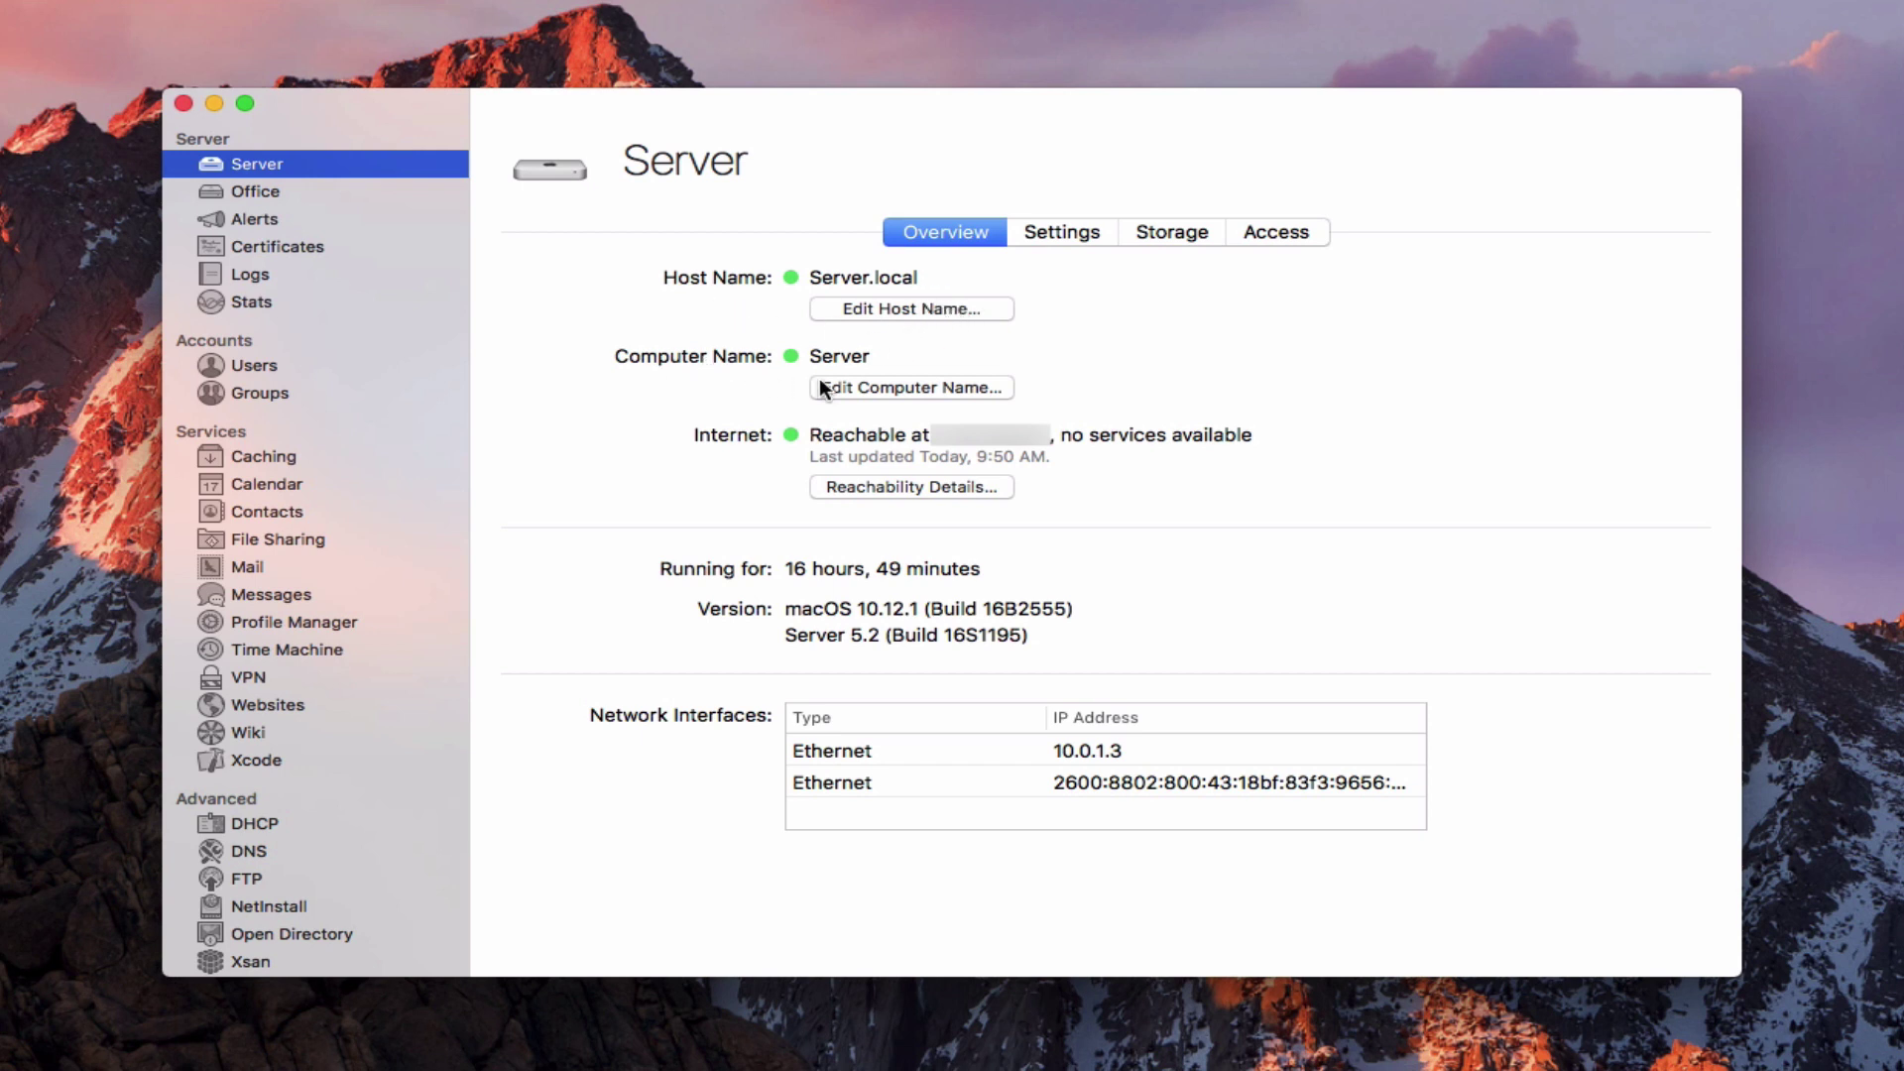
Review the server's computer name settings and Internet reachability details without changing them
{"action": "left_click", "coordinate": [861, 387]}
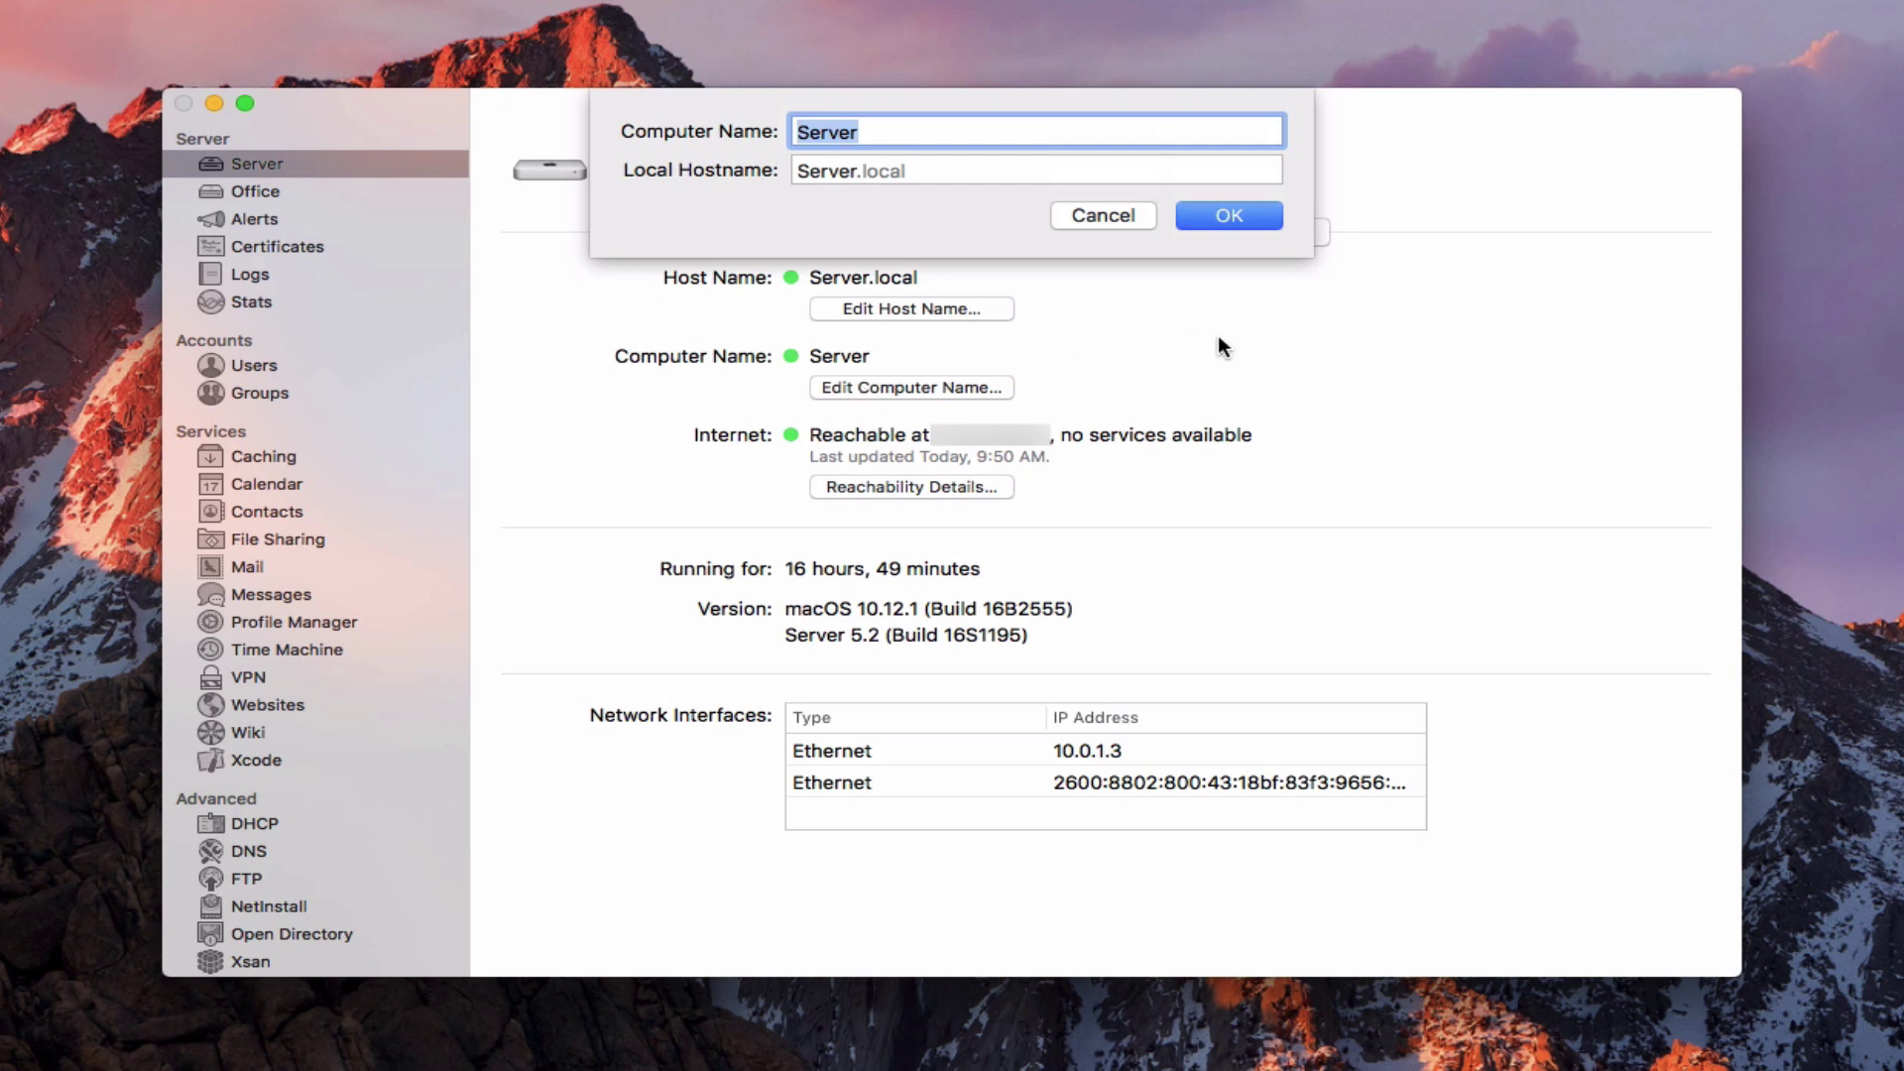
{"action": "left_click", "coordinate": [1104, 223]}
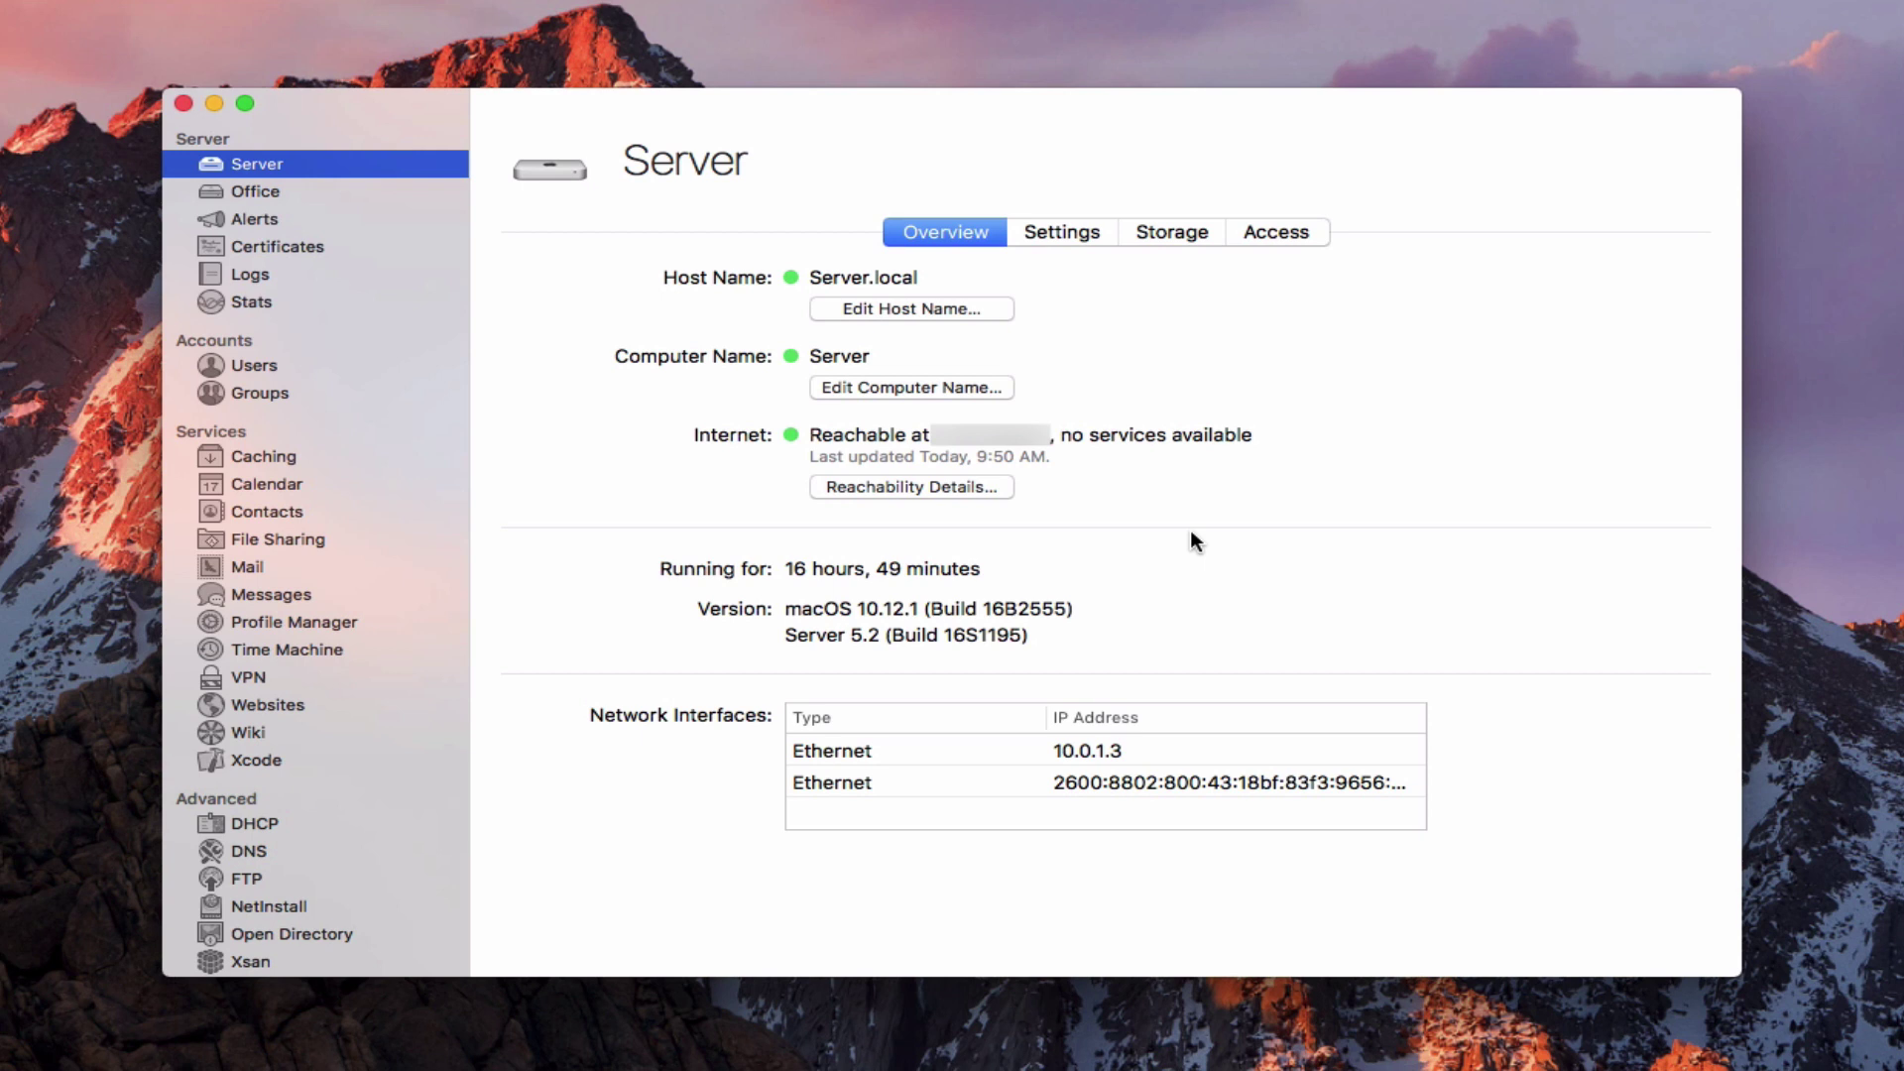
{"action": "left_click", "coordinate": [940, 486]}
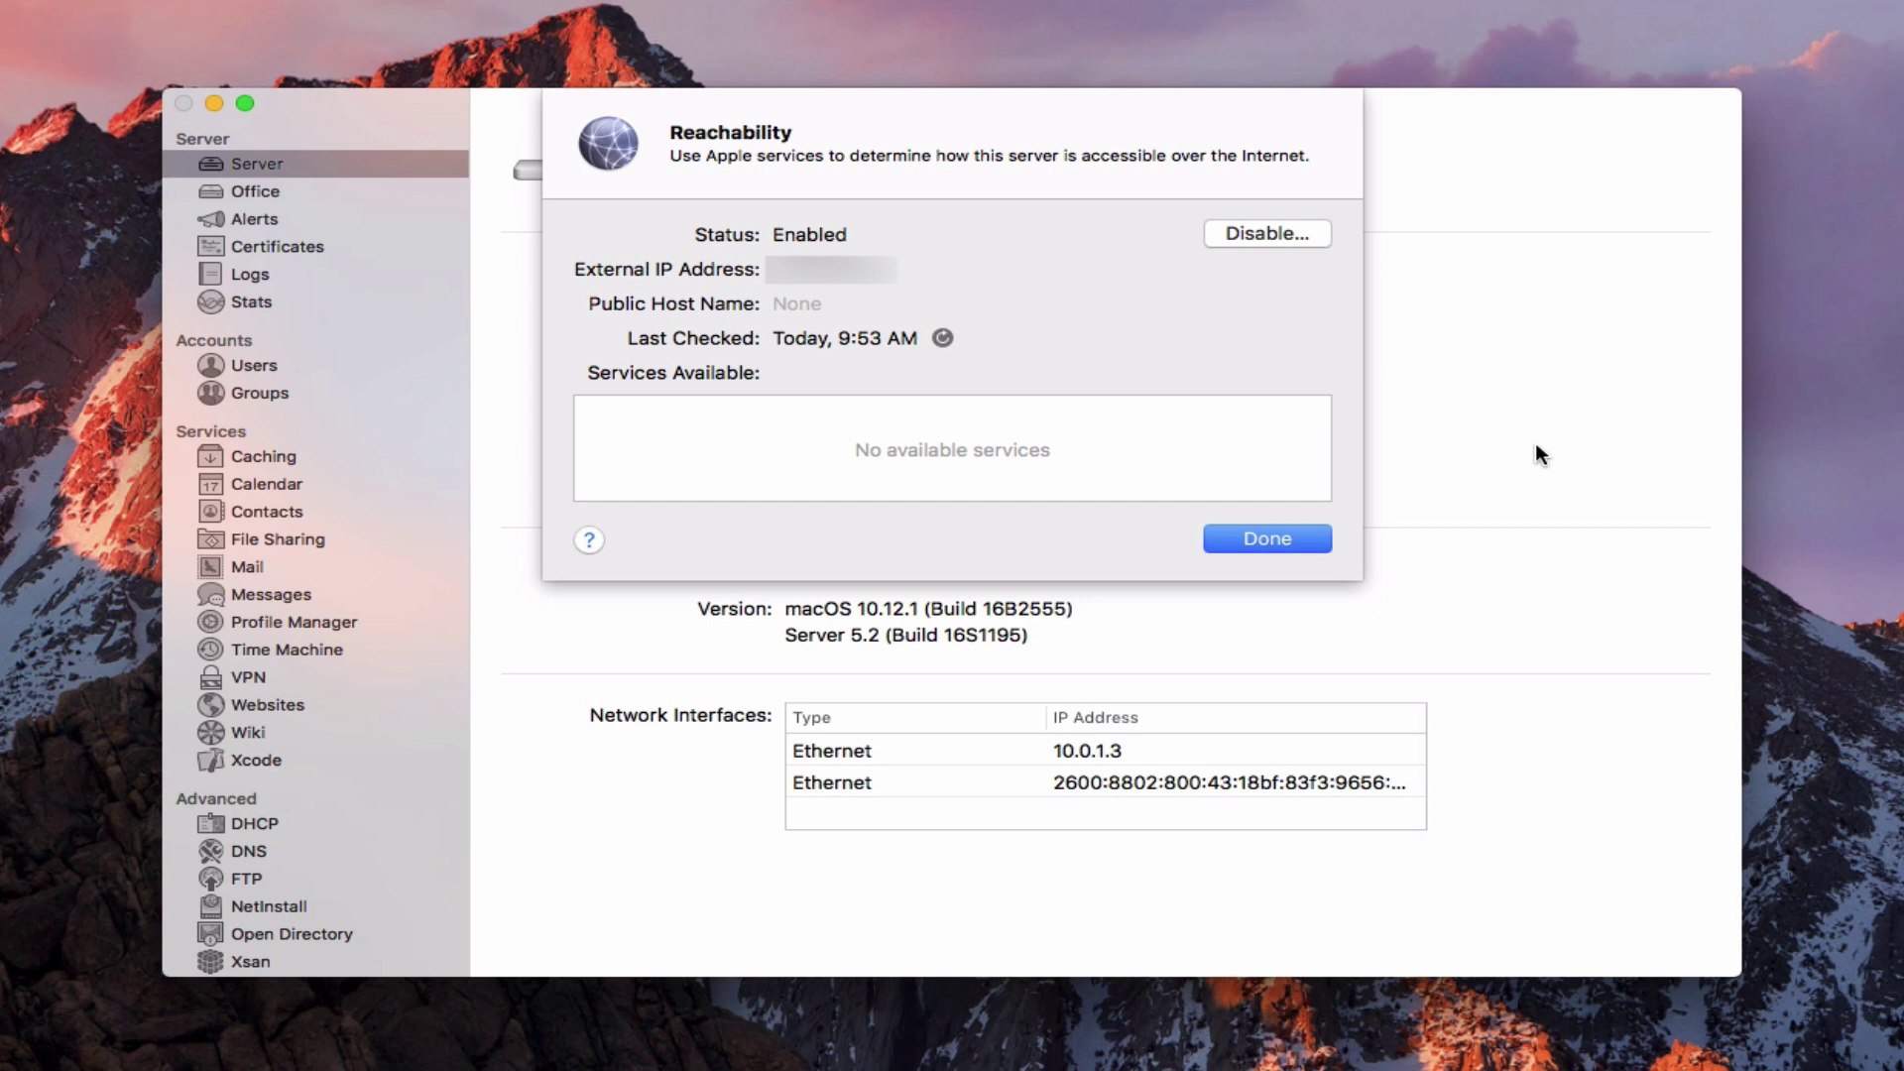
{"action": "left_click", "coordinate": [1265, 540]}
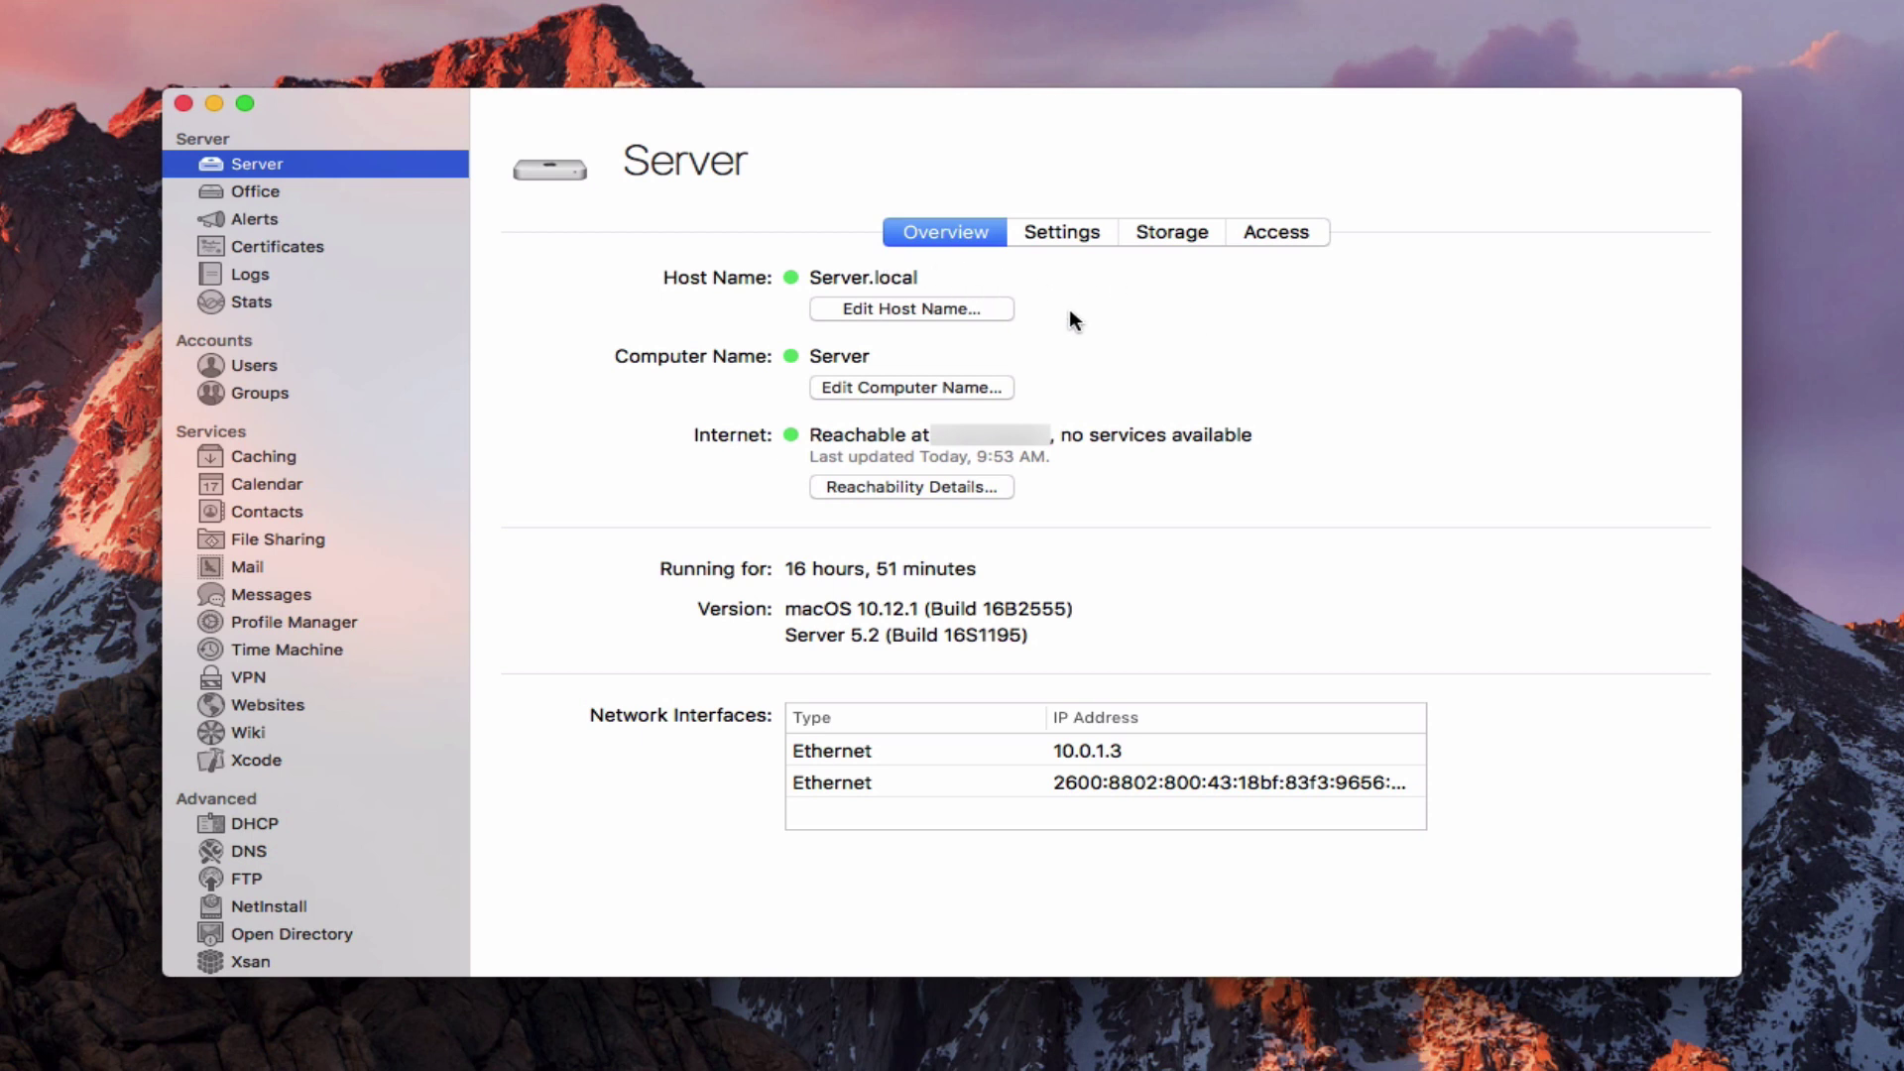
Start changing the server's host name and choose Internet as the way users will access the server
{"action": "left_click", "coordinate": [906, 306]}
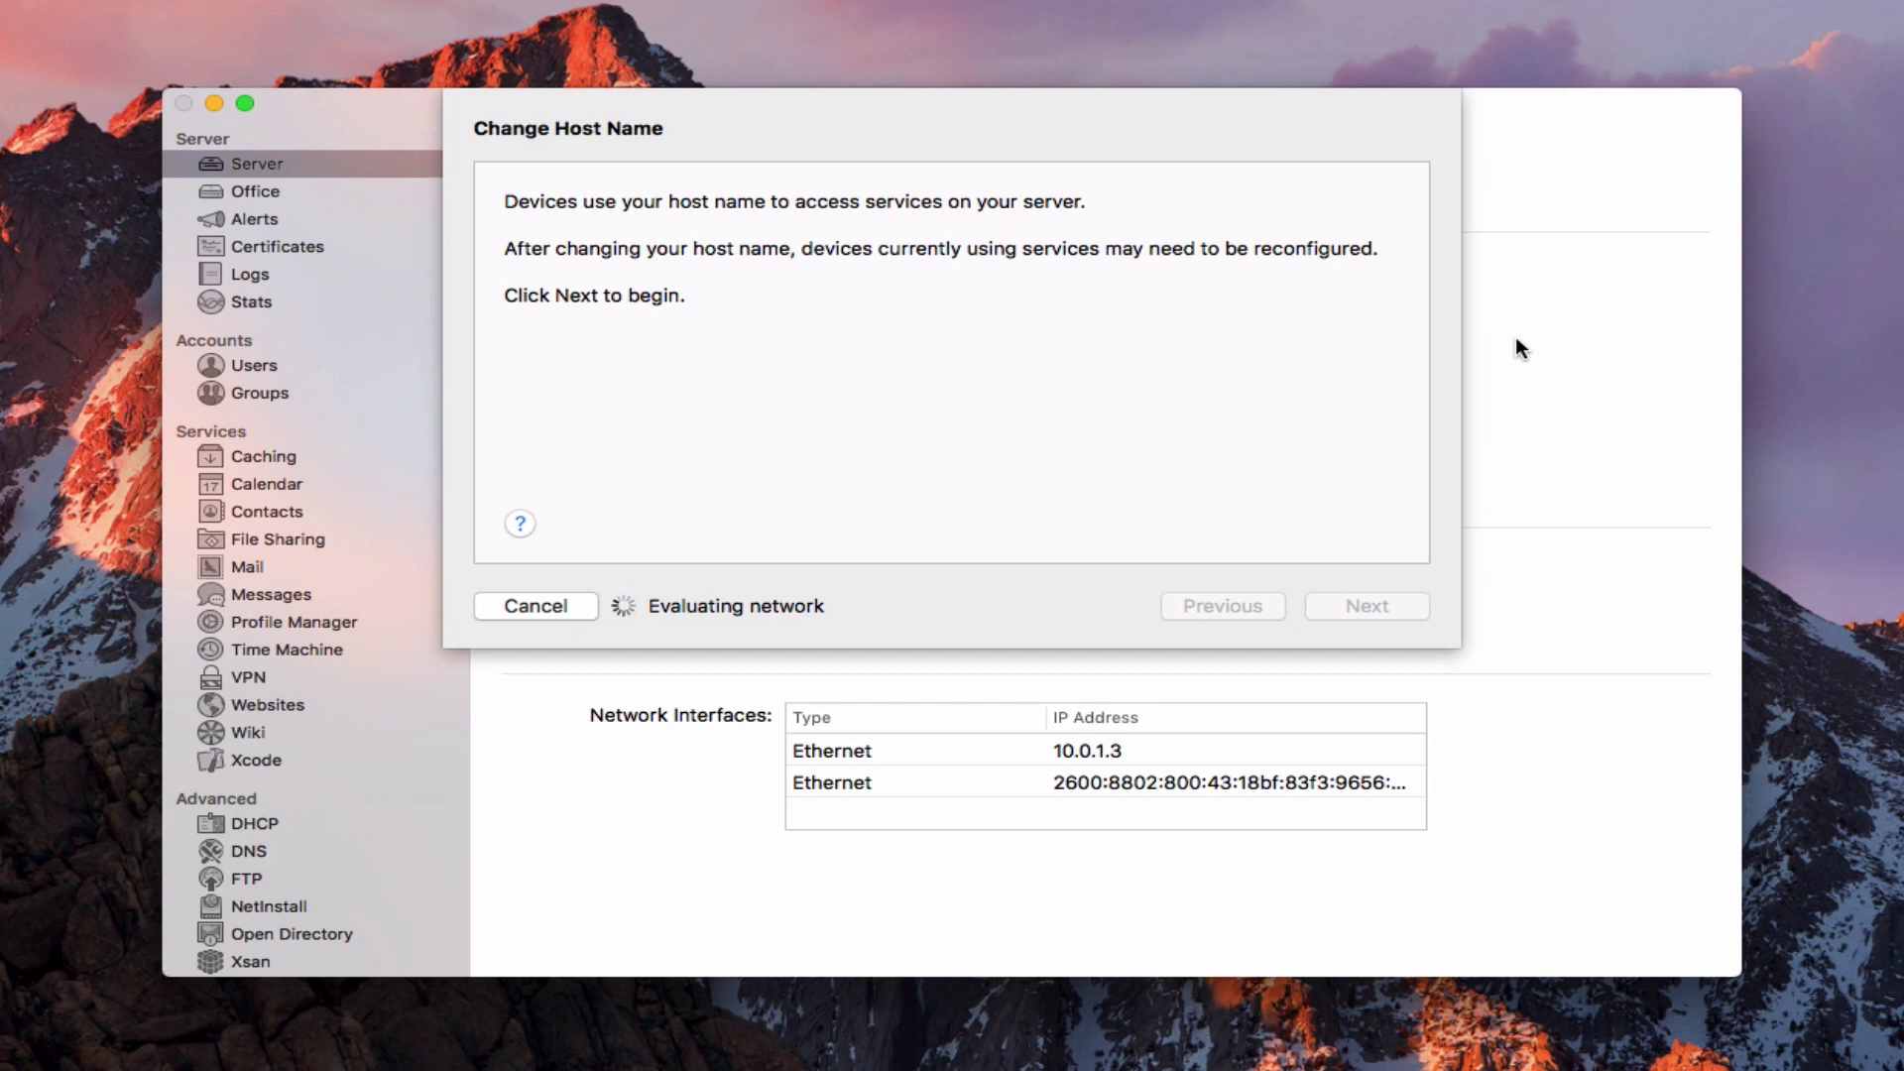
{"action": "left_click", "coordinate": [1358, 607]}
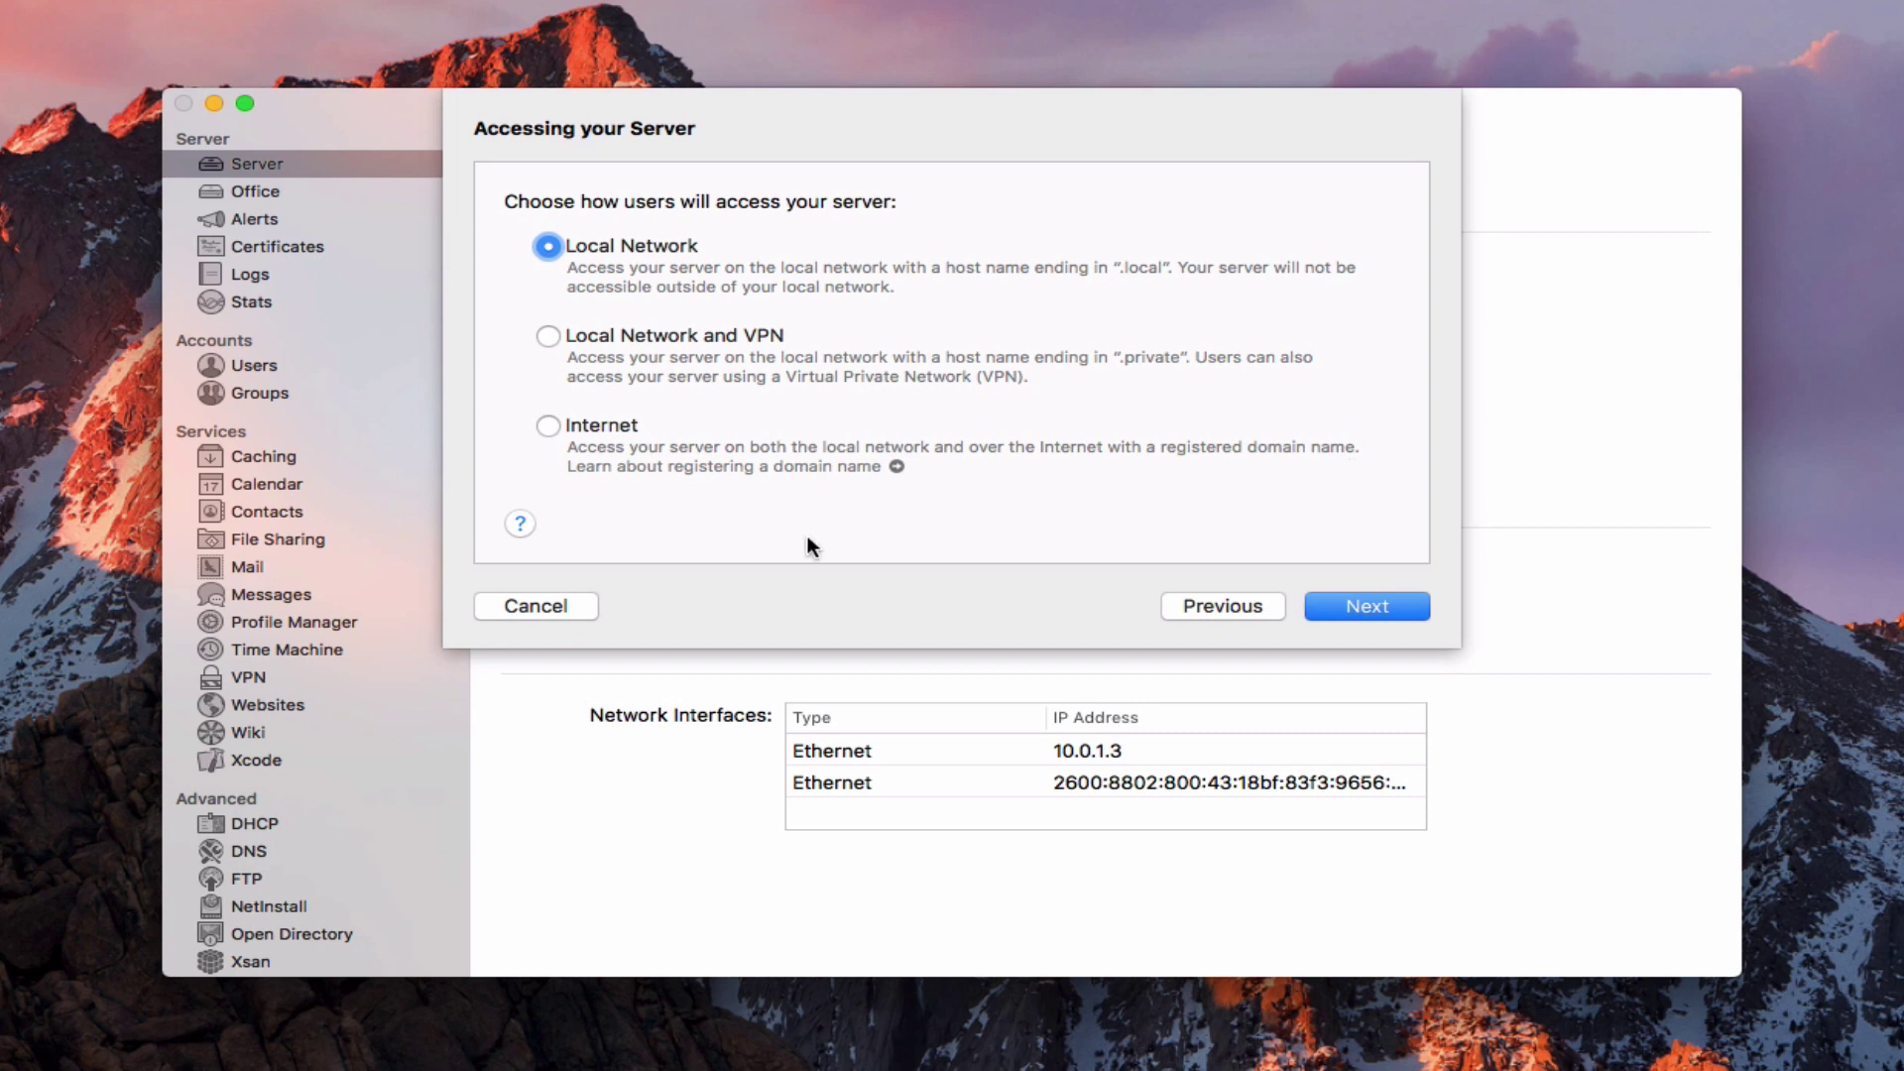
{"action": "left_click", "coordinate": [545, 425]}
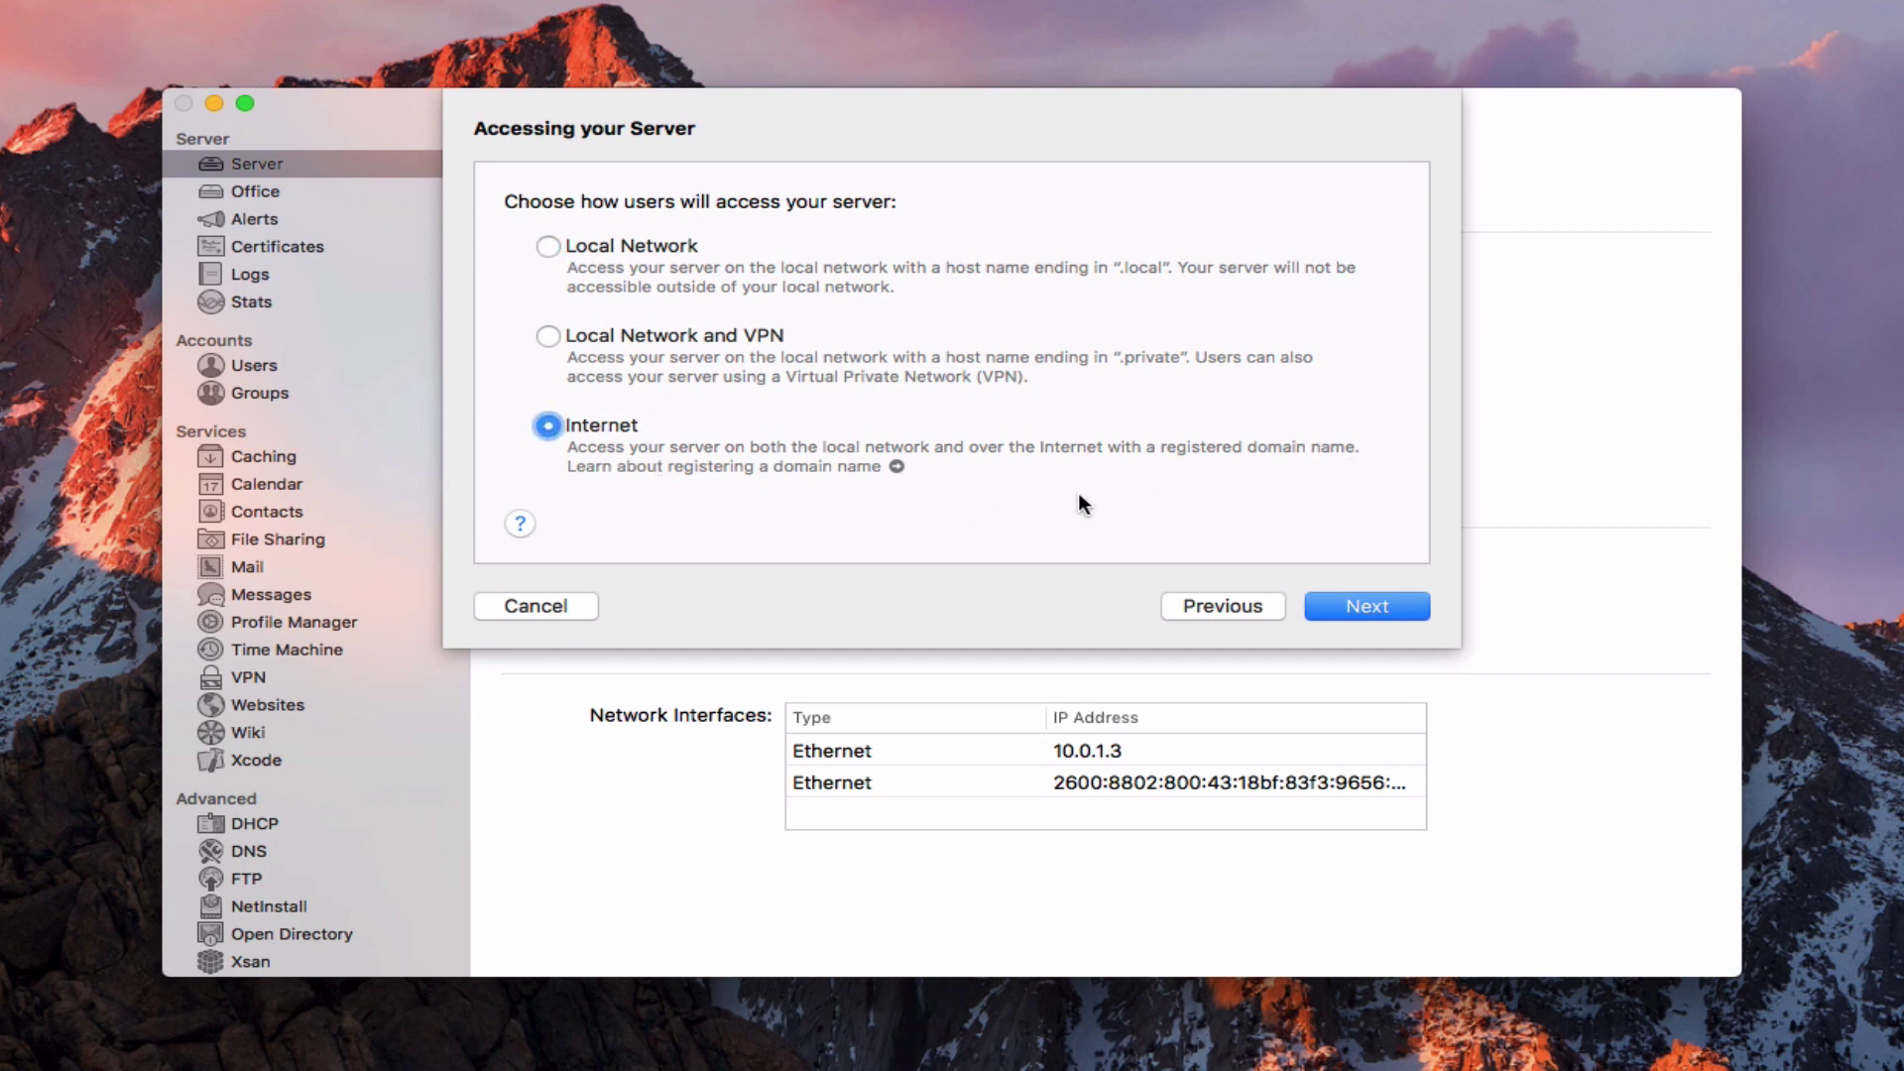
{"action": "left_click", "coordinate": [1369, 606]}
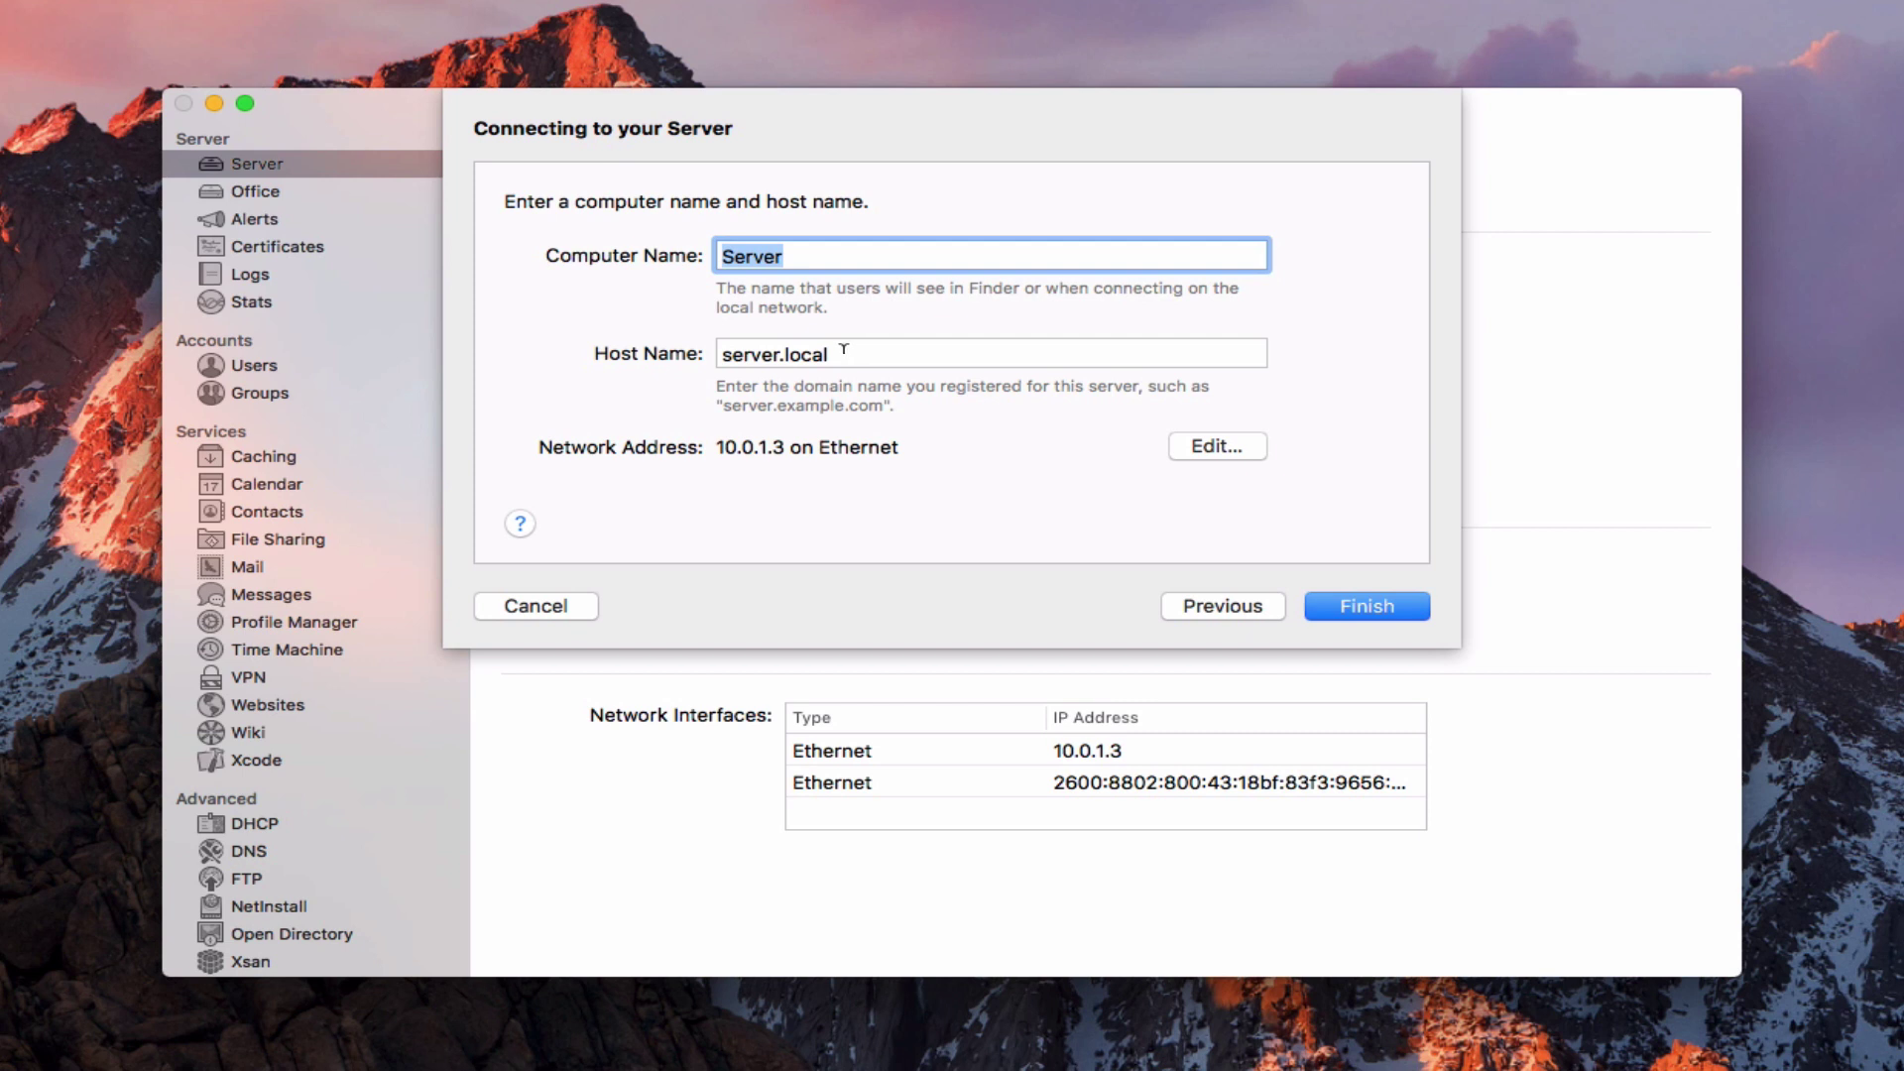
Set the server's host name to domain.com and have DNS set up automatically
{"action": "key", "text": "Tab"}
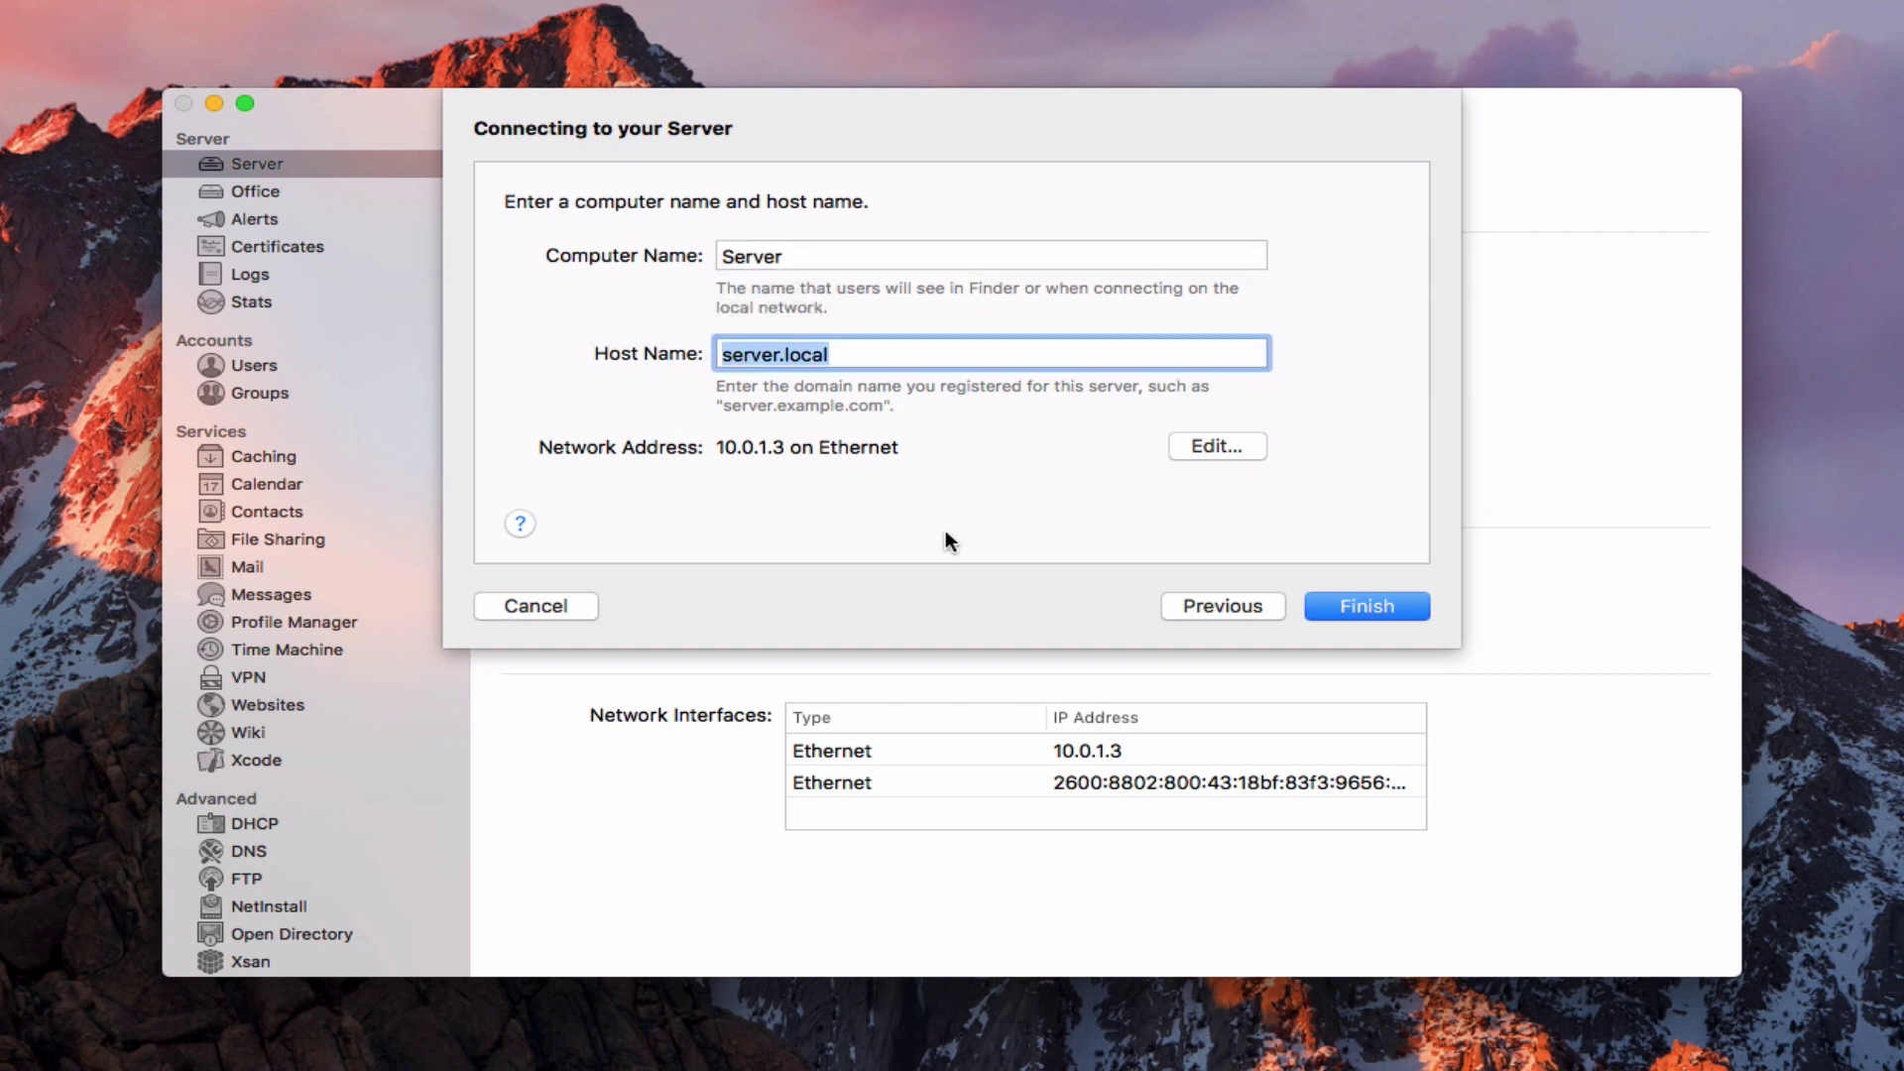
{"action": "type", "text": "serv"}
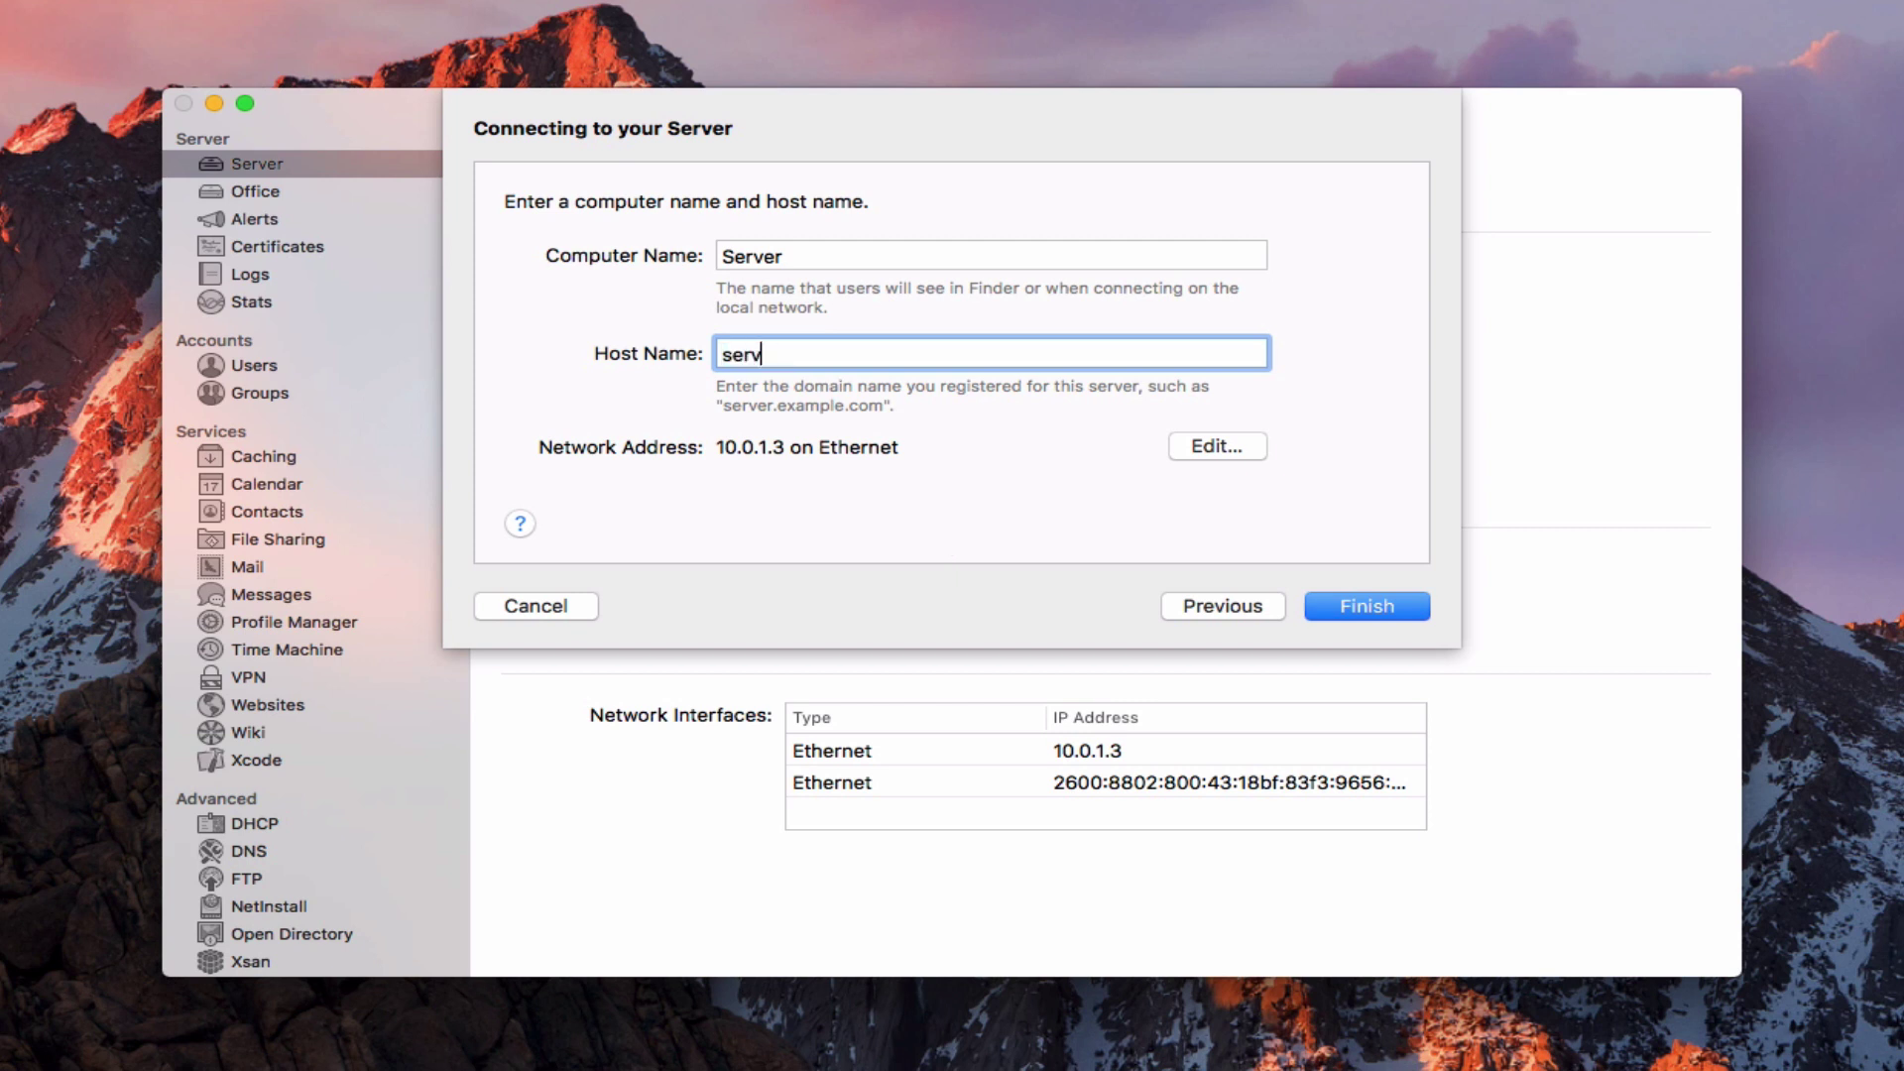
{"action": "type", "text": "er.domain.com"}
{"action": "key", "text": "BackSpace"}
{"action": "key", "text": "BackSpace"}
{"action": "key", "text": "BackSpace"}
{"action": "key", "text": "BackSpace"}
{"action": "key", "text": "BackSpace"}
{"action": "key", "text": "BackSpace"}
{"action": "key", "text": "BackSpace"}
{"action": "key", "text": "BackSpace"}
{"action": "key", "text": "BackSpace"}
{"action": "key", "text": "BackSpace"}
{"action": "key", "text": "BackSpace"}
{"action": "key", "text": "BackSpace"}
{"action": "key", "text": "BackSpace"}
{"action": "key", "text": "BackSpace"}
{"action": "key", "text": "BackSpace"}
{"action": "key", "text": "BackSpace"}
{"action": "key", "text": "BackSpace"}
{"action": "type", "text": "domain.com"}
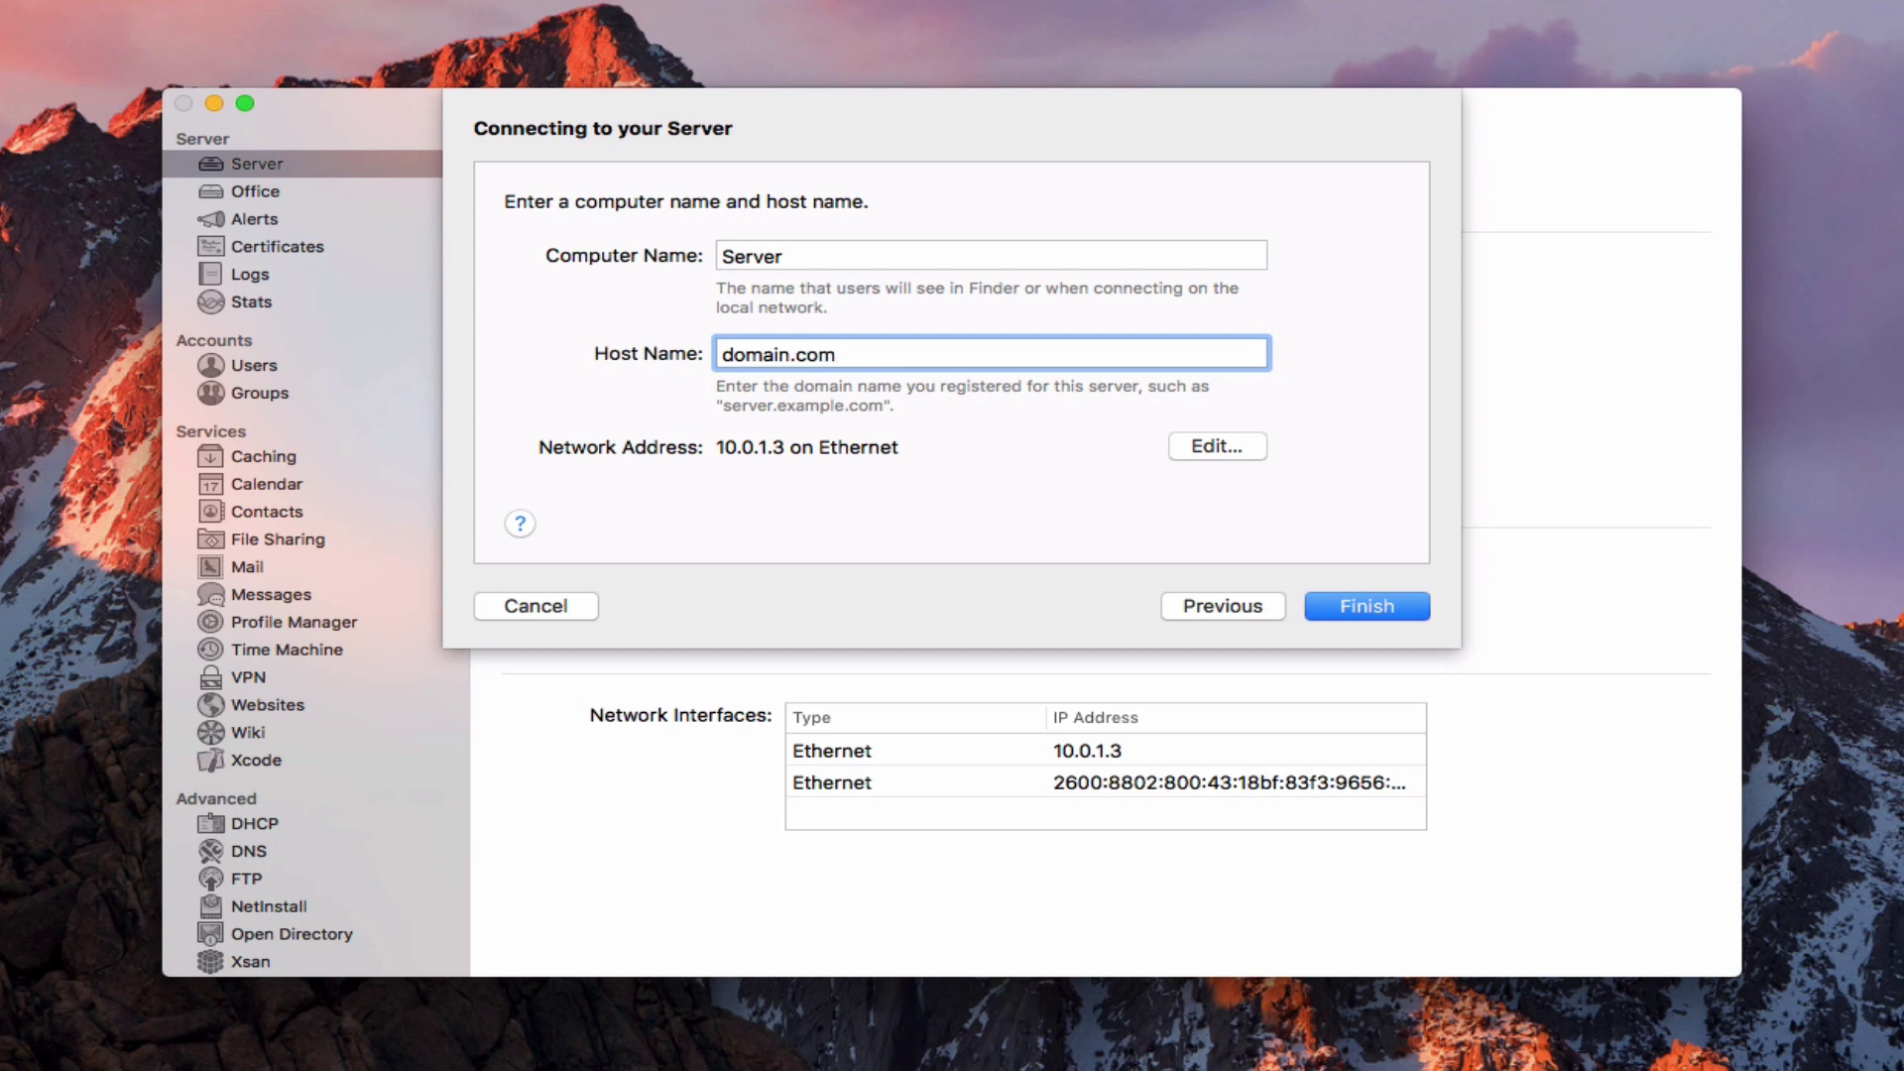
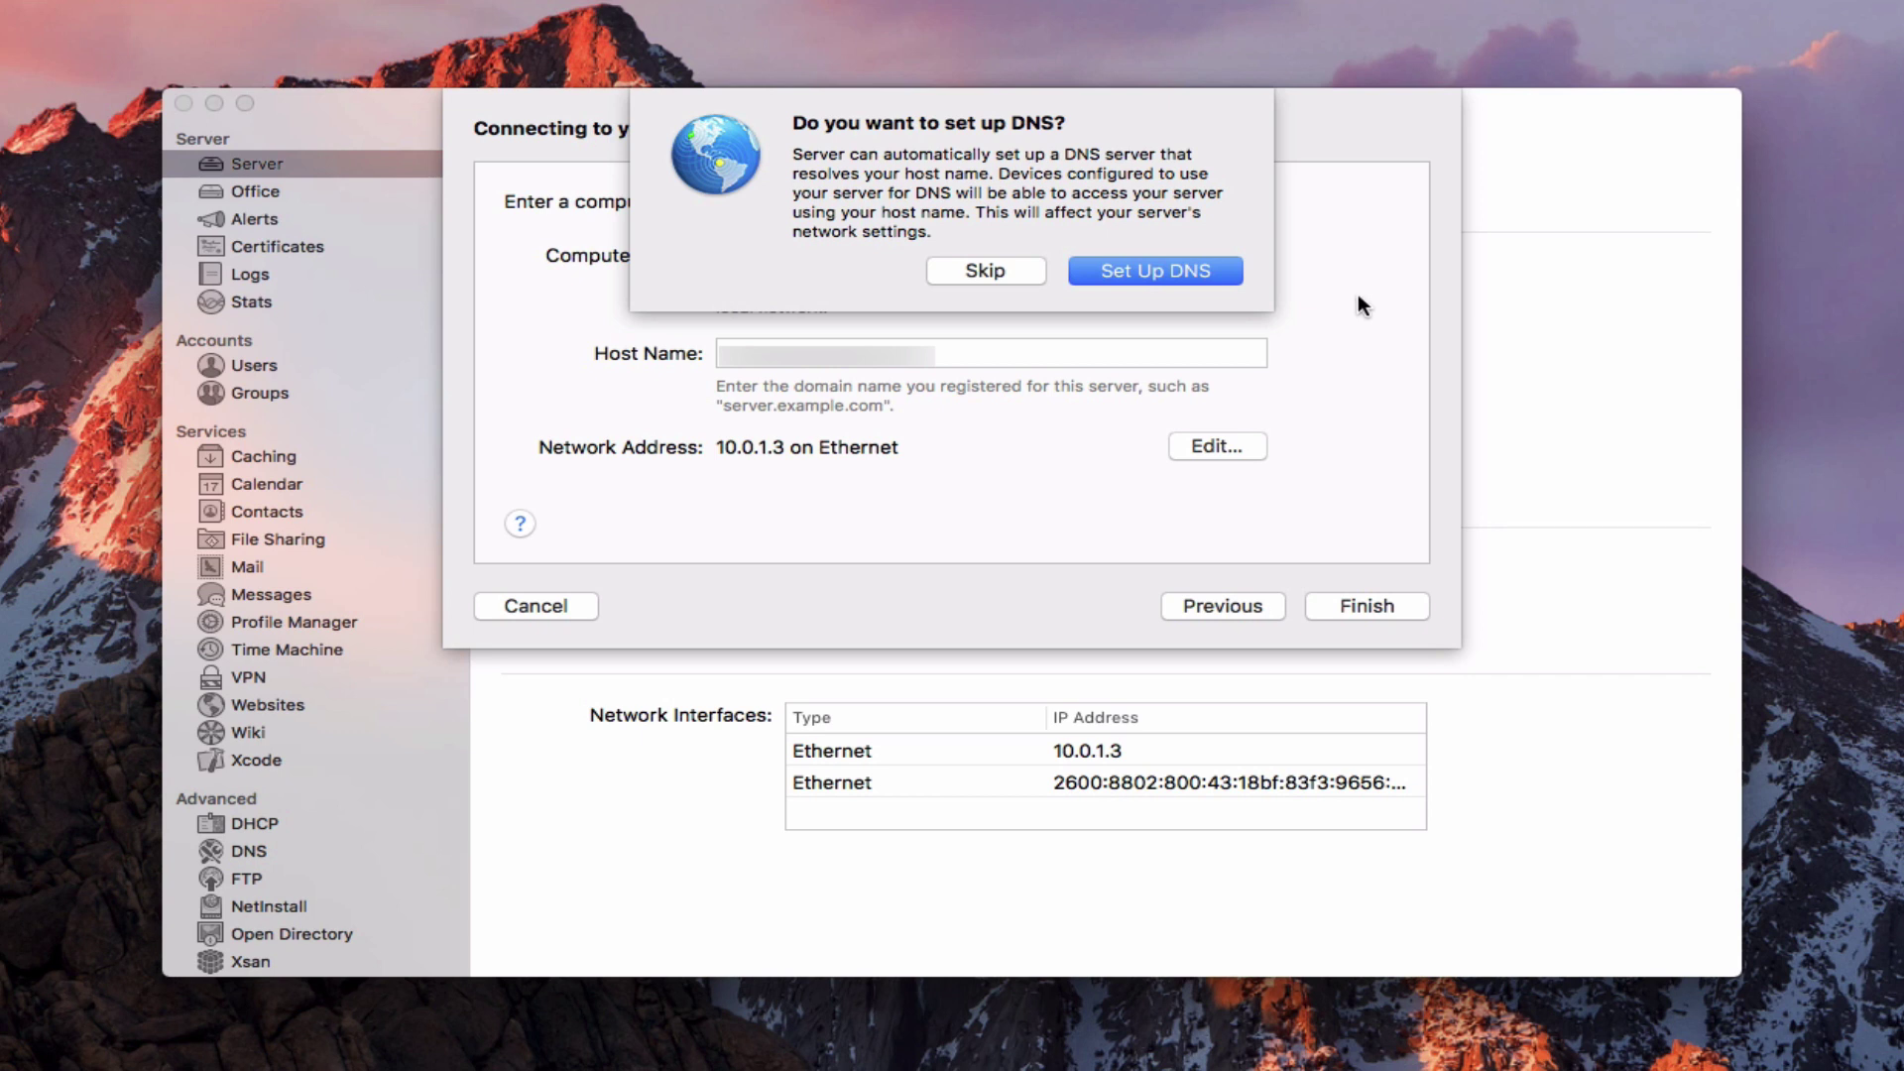
{"action": "left_click", "coordinate": [1166, 269]}
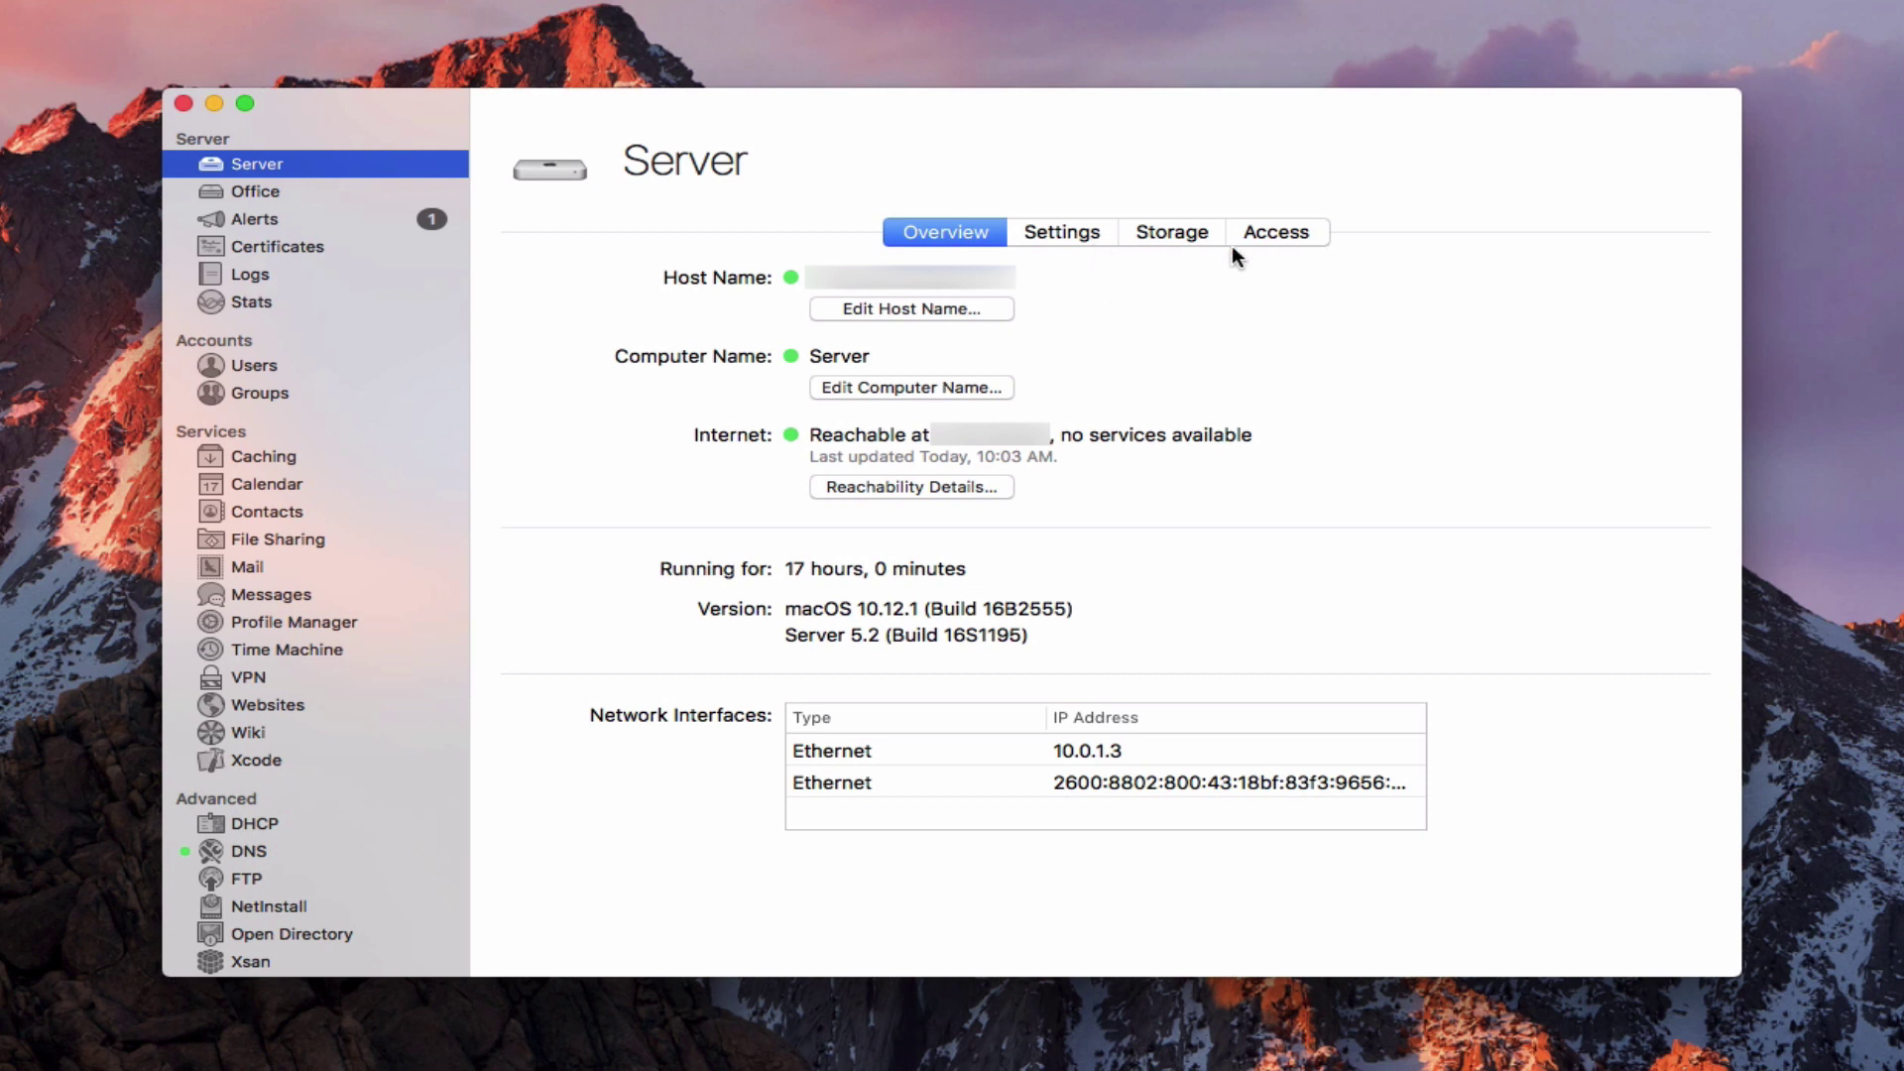
Enable remote access through Screen Sharing and the Apple Remote Desktop app in the server's settings
{"action": "left_click", "coordinate": [1067, 229]}
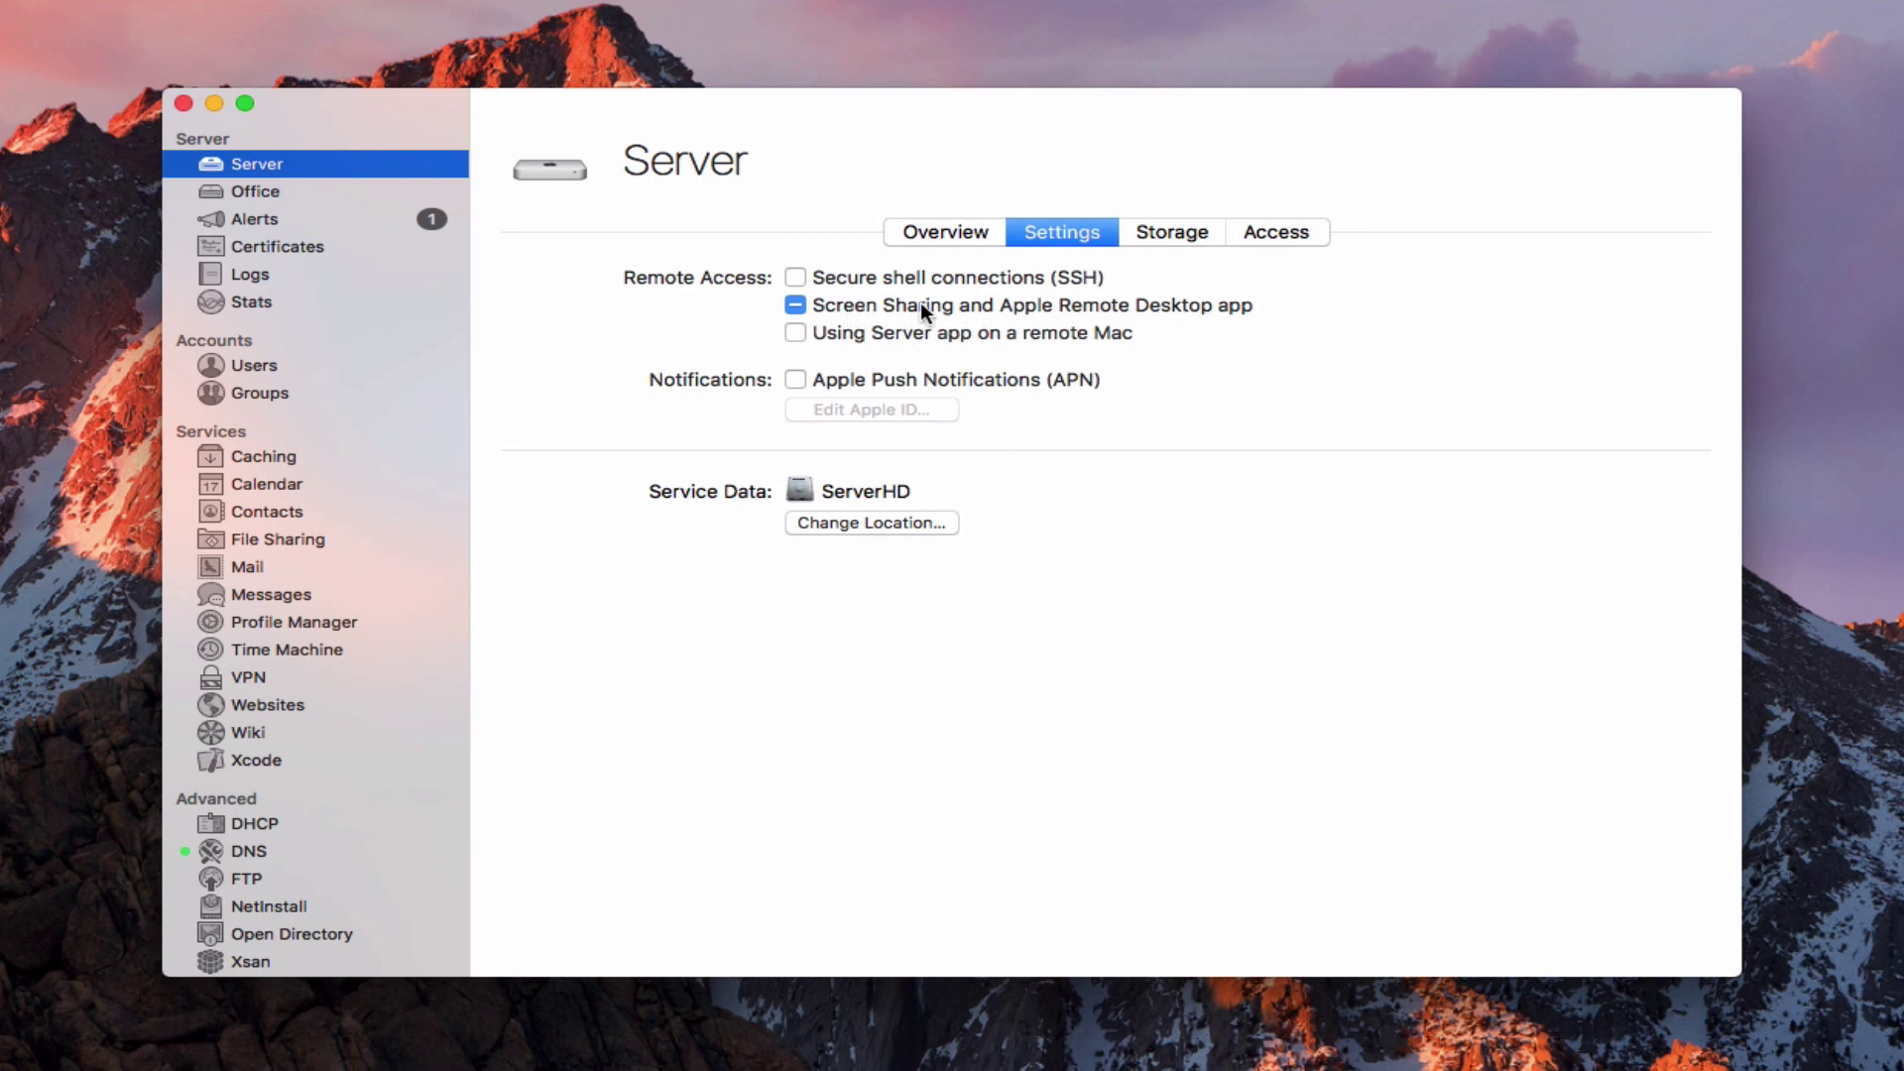
{"action": "left_click", "coordinate": [794, 306]}
{"action": "left_click", "coordinate": [794, 305]}
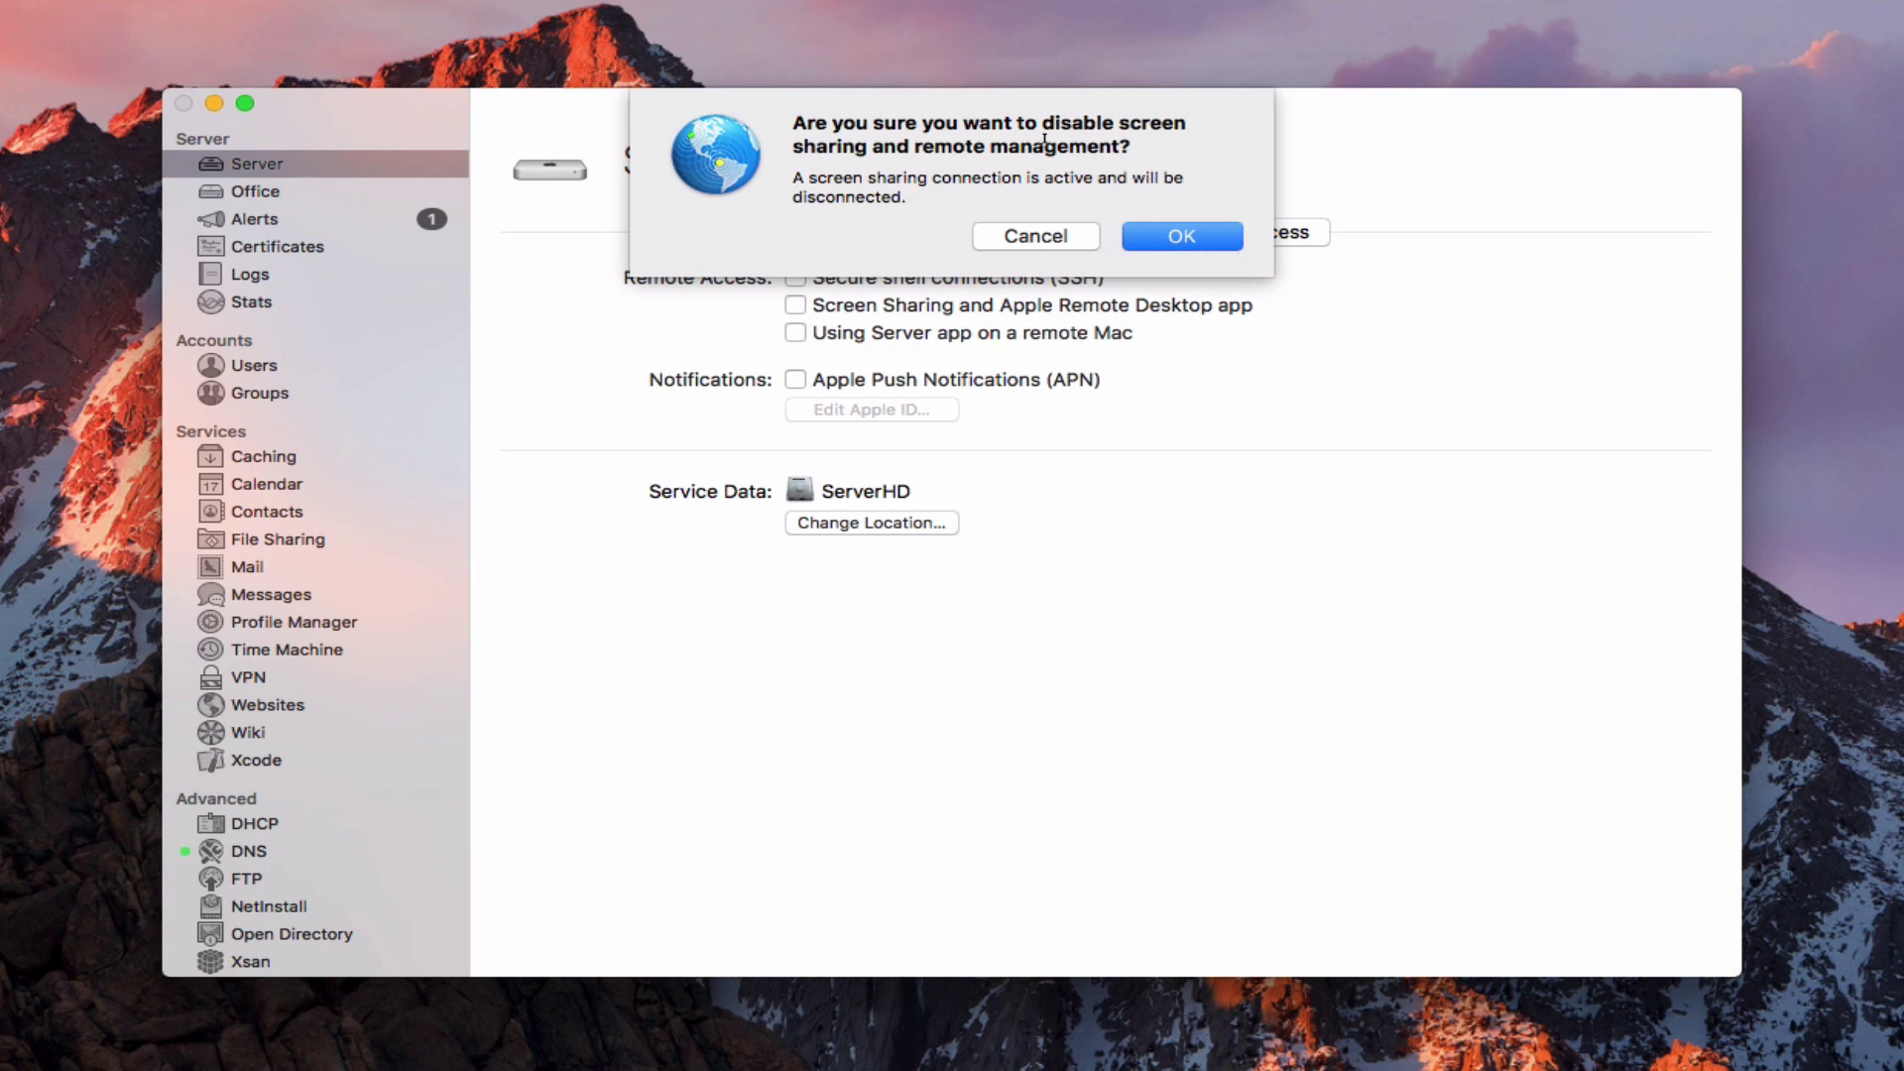
{"action": "left_click", "coordinate": [1164, 236]}
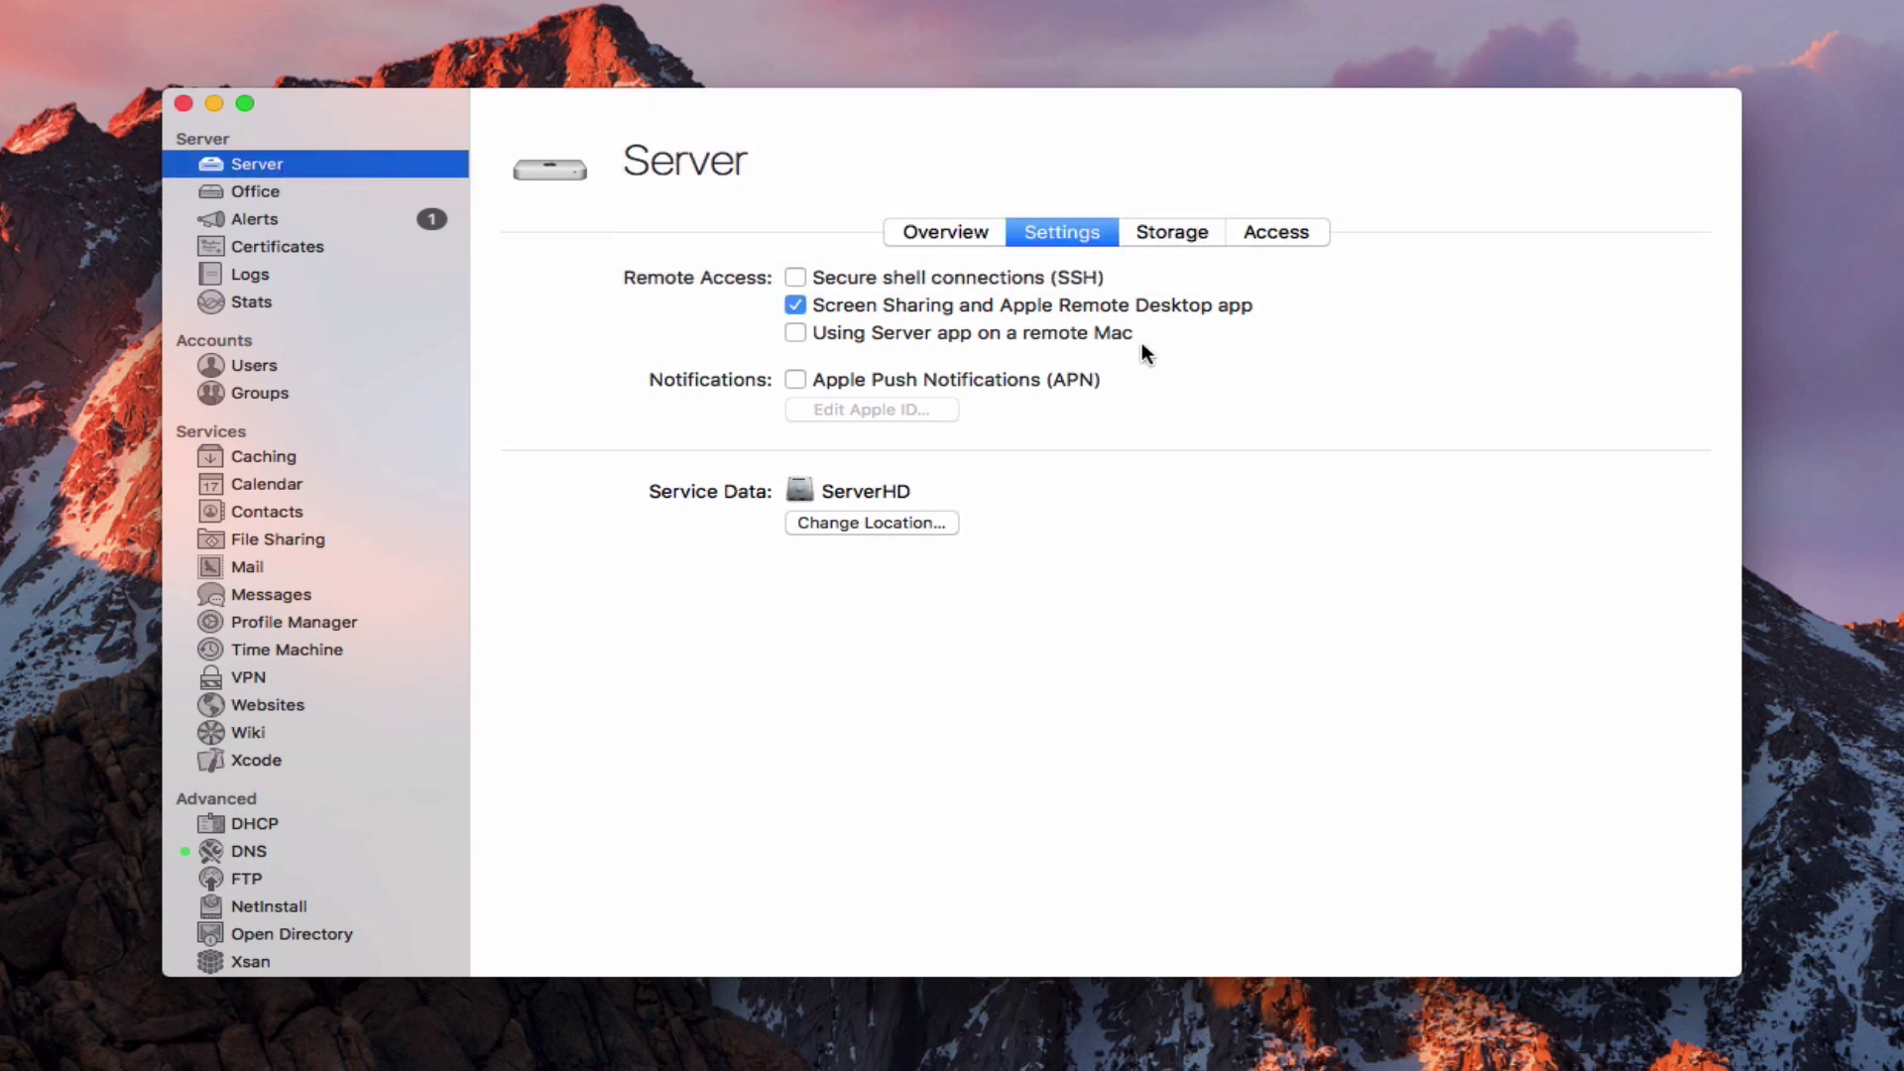
Disable remote access through Screen Sharing and Apple Remote Desktop, and allow using the Server app on a remote Mac instead
{"action": "left_click", "coordinate": [796, 305]}
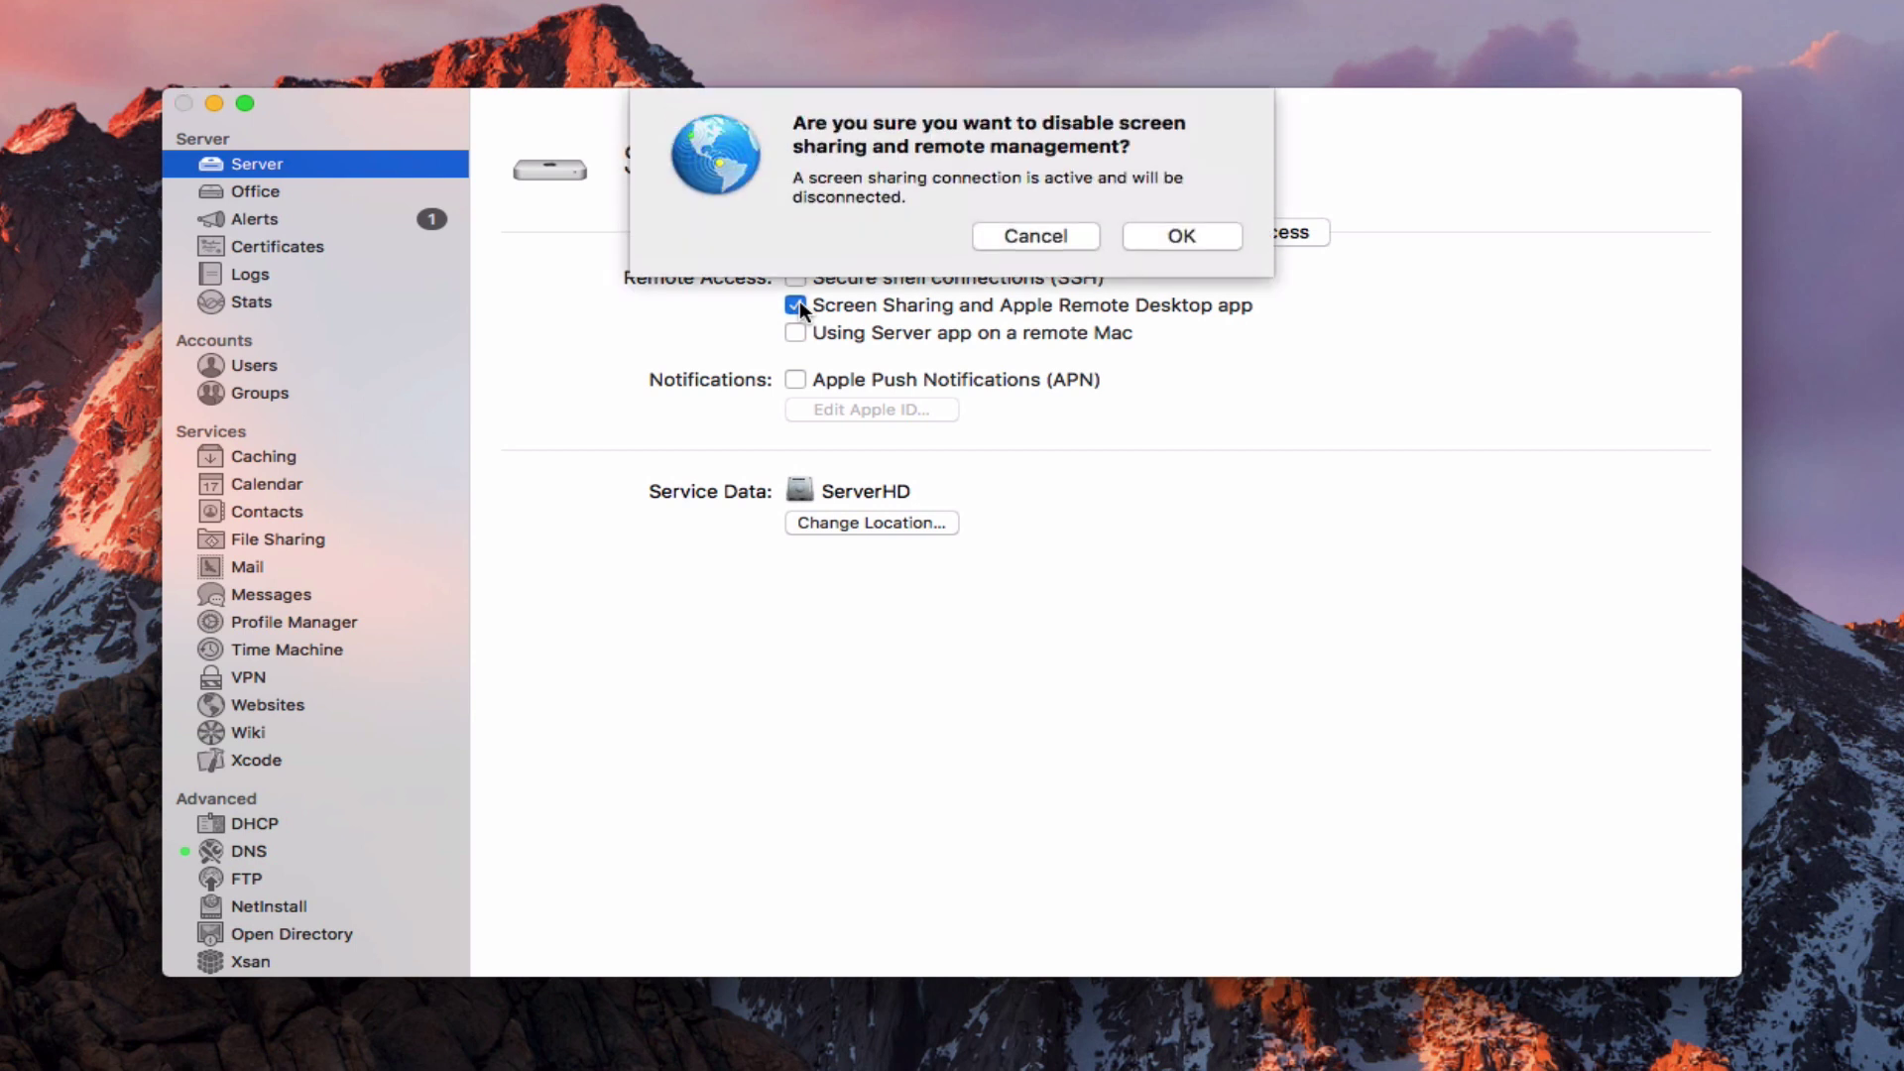
{"action": "left_click", "coordinate": [1155, 236]}
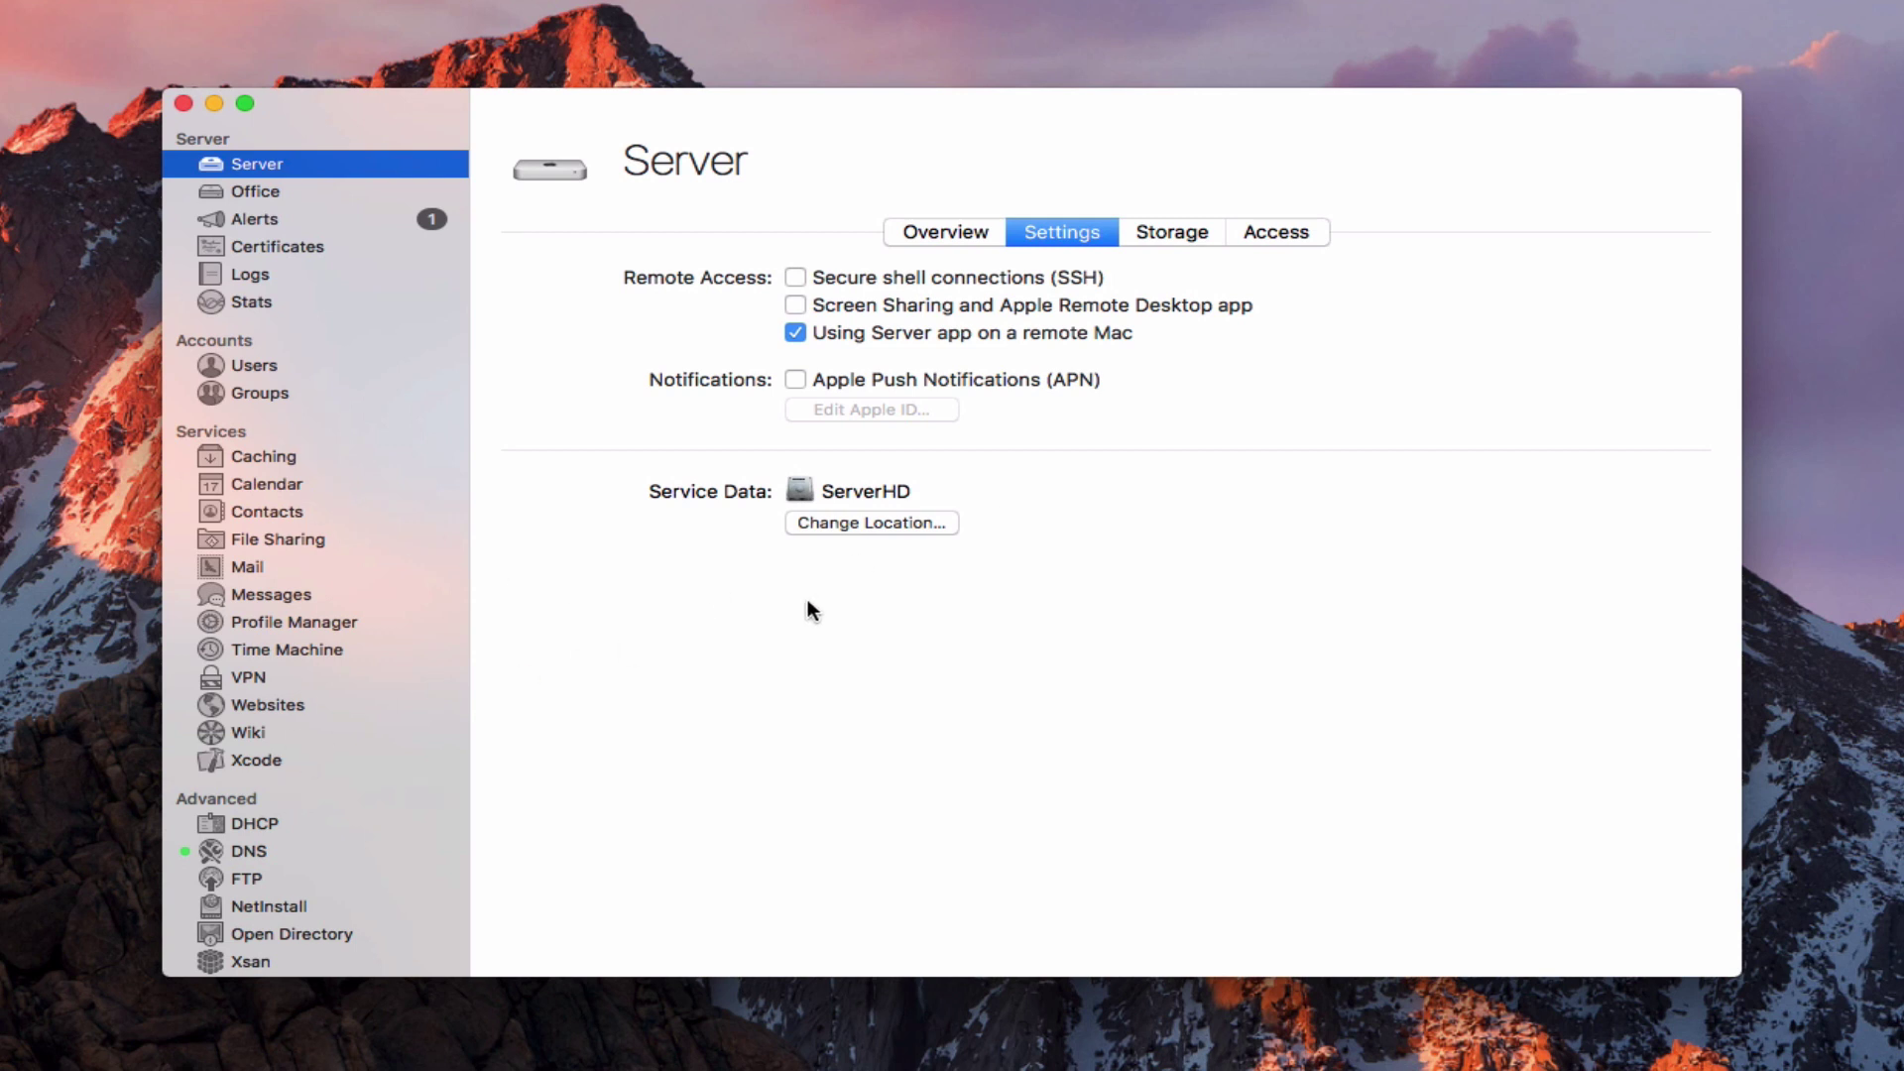
Review the volumes offered for service data without moving it, and the storage actions for the macOS Sierra 10.12 Install Disk
{"action": "left_click", "coordinate": [875, 521]}
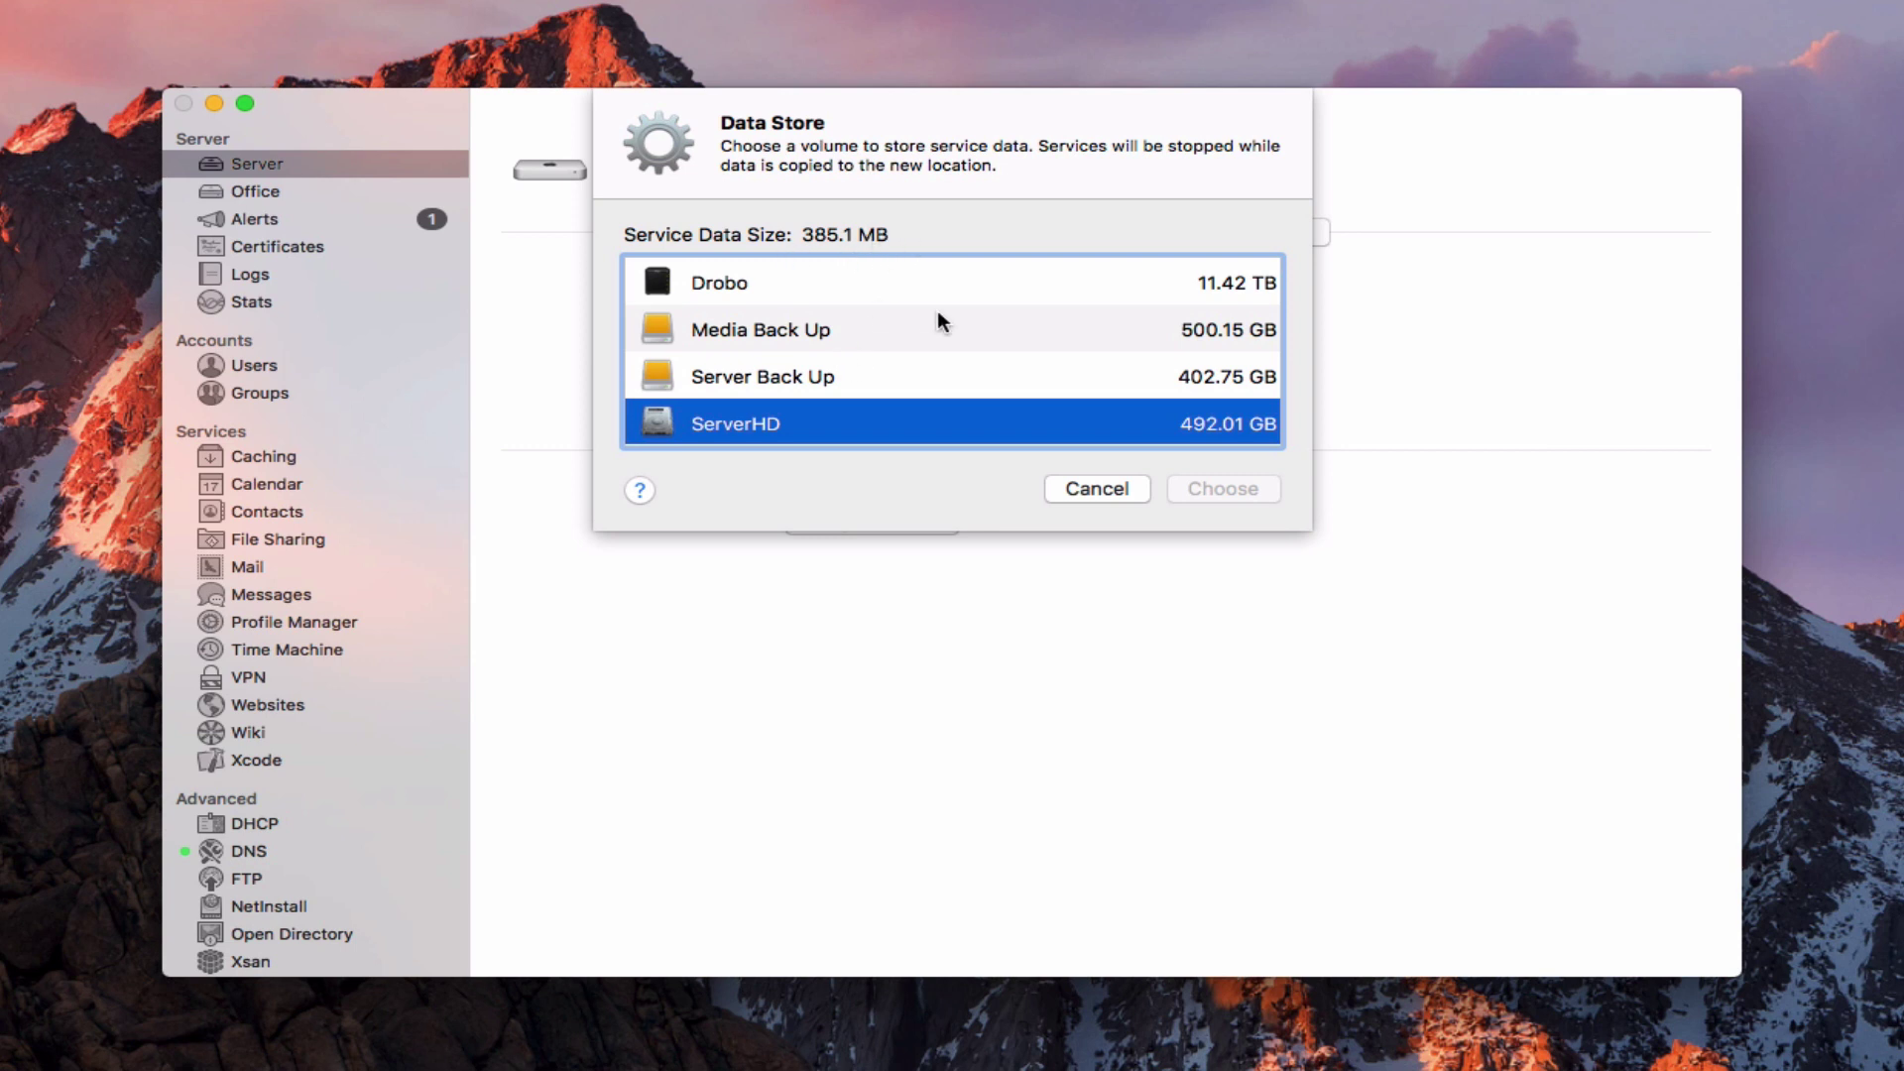
{"action": "left_click", "coordinate": [1089, 488]}
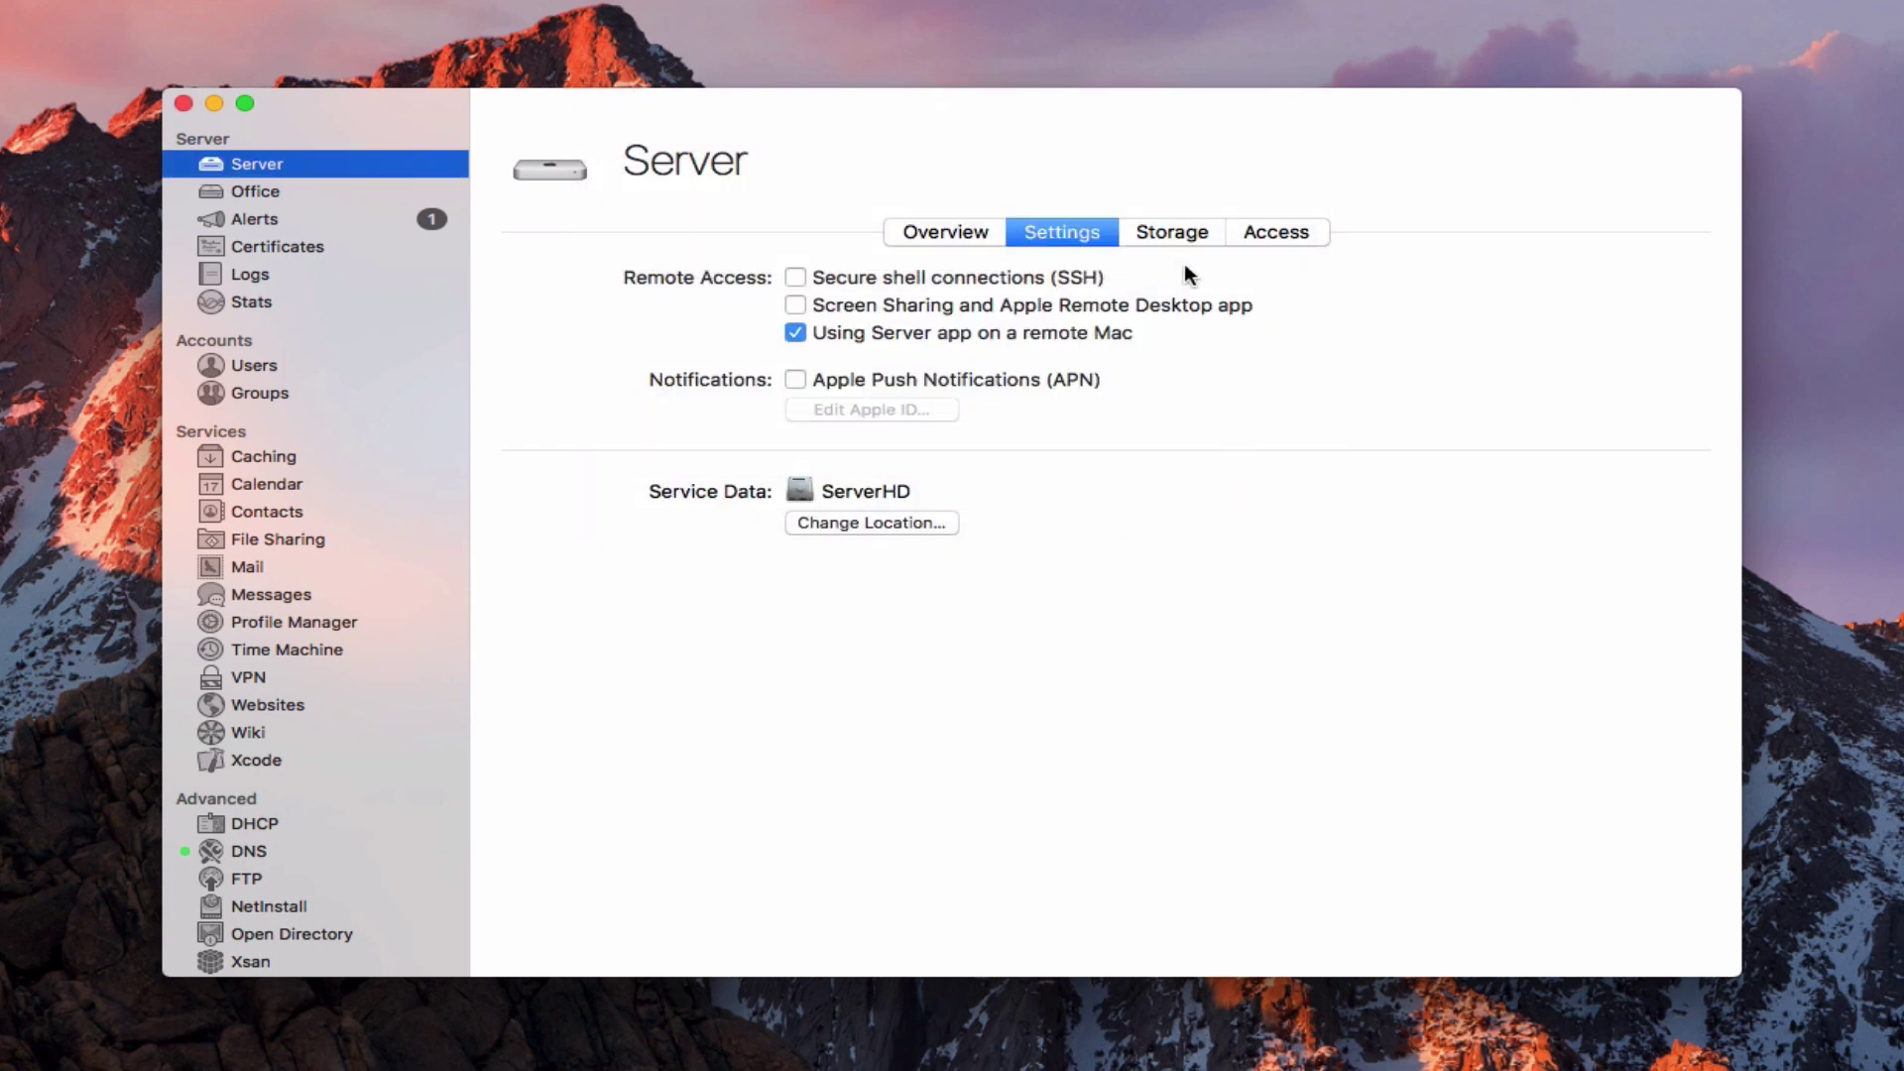
{"action": "left_click", "coordinate": [1172, 232]}
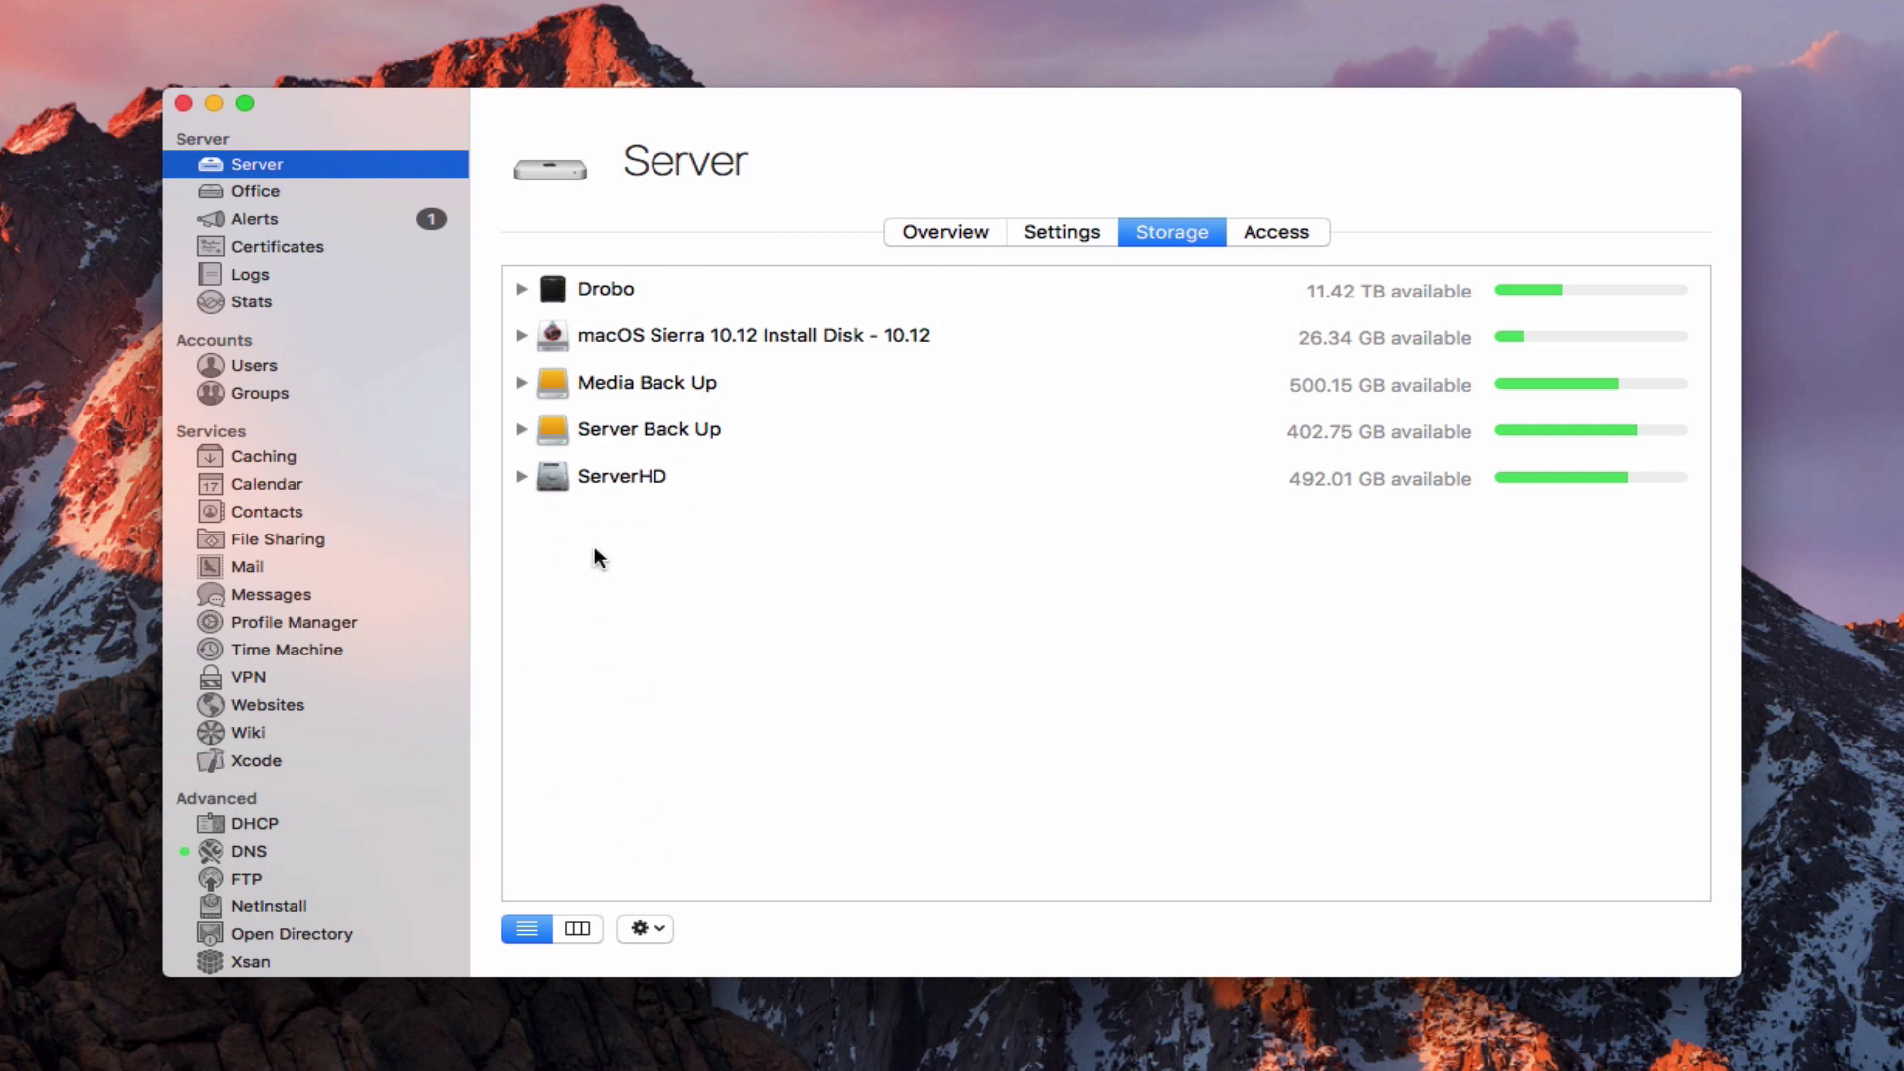
{"action": "left_click", "coordinate": [563, 329]}
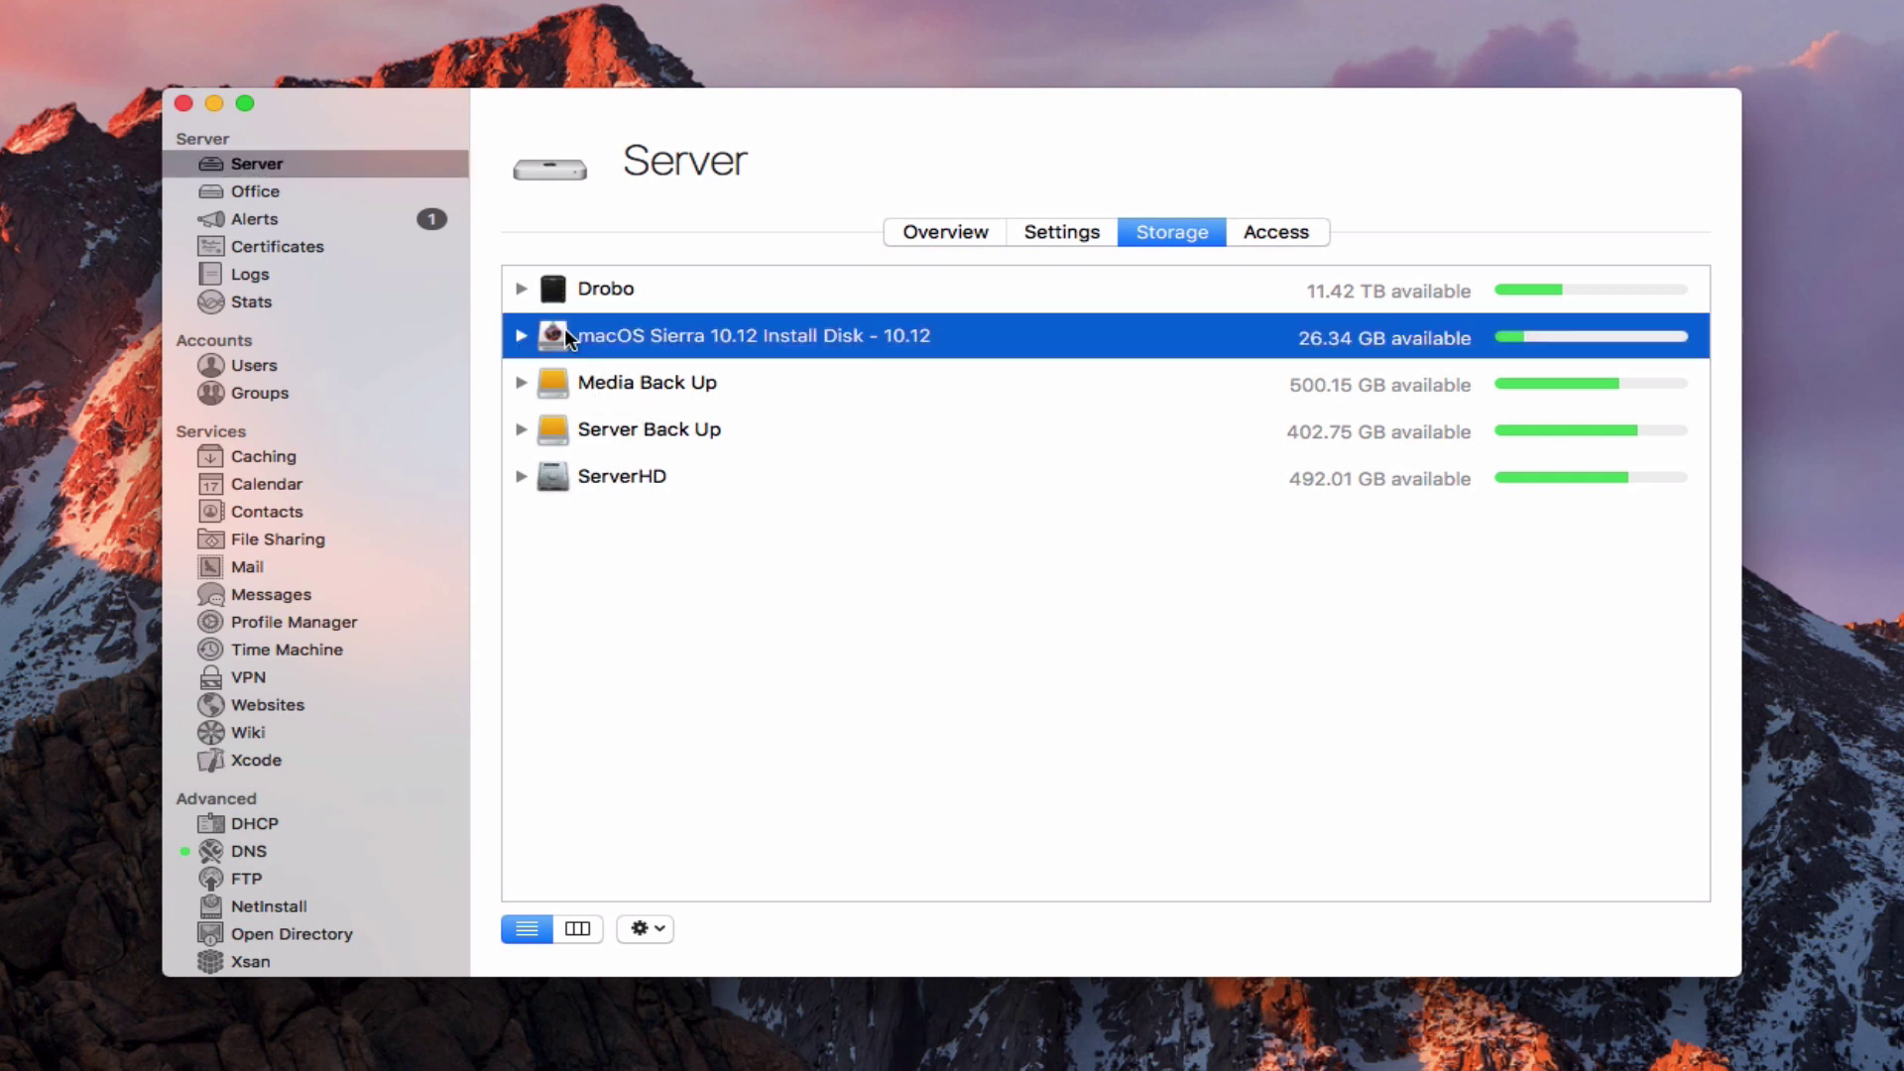
{"action": "left_click", "coordinate": [655, 929]}
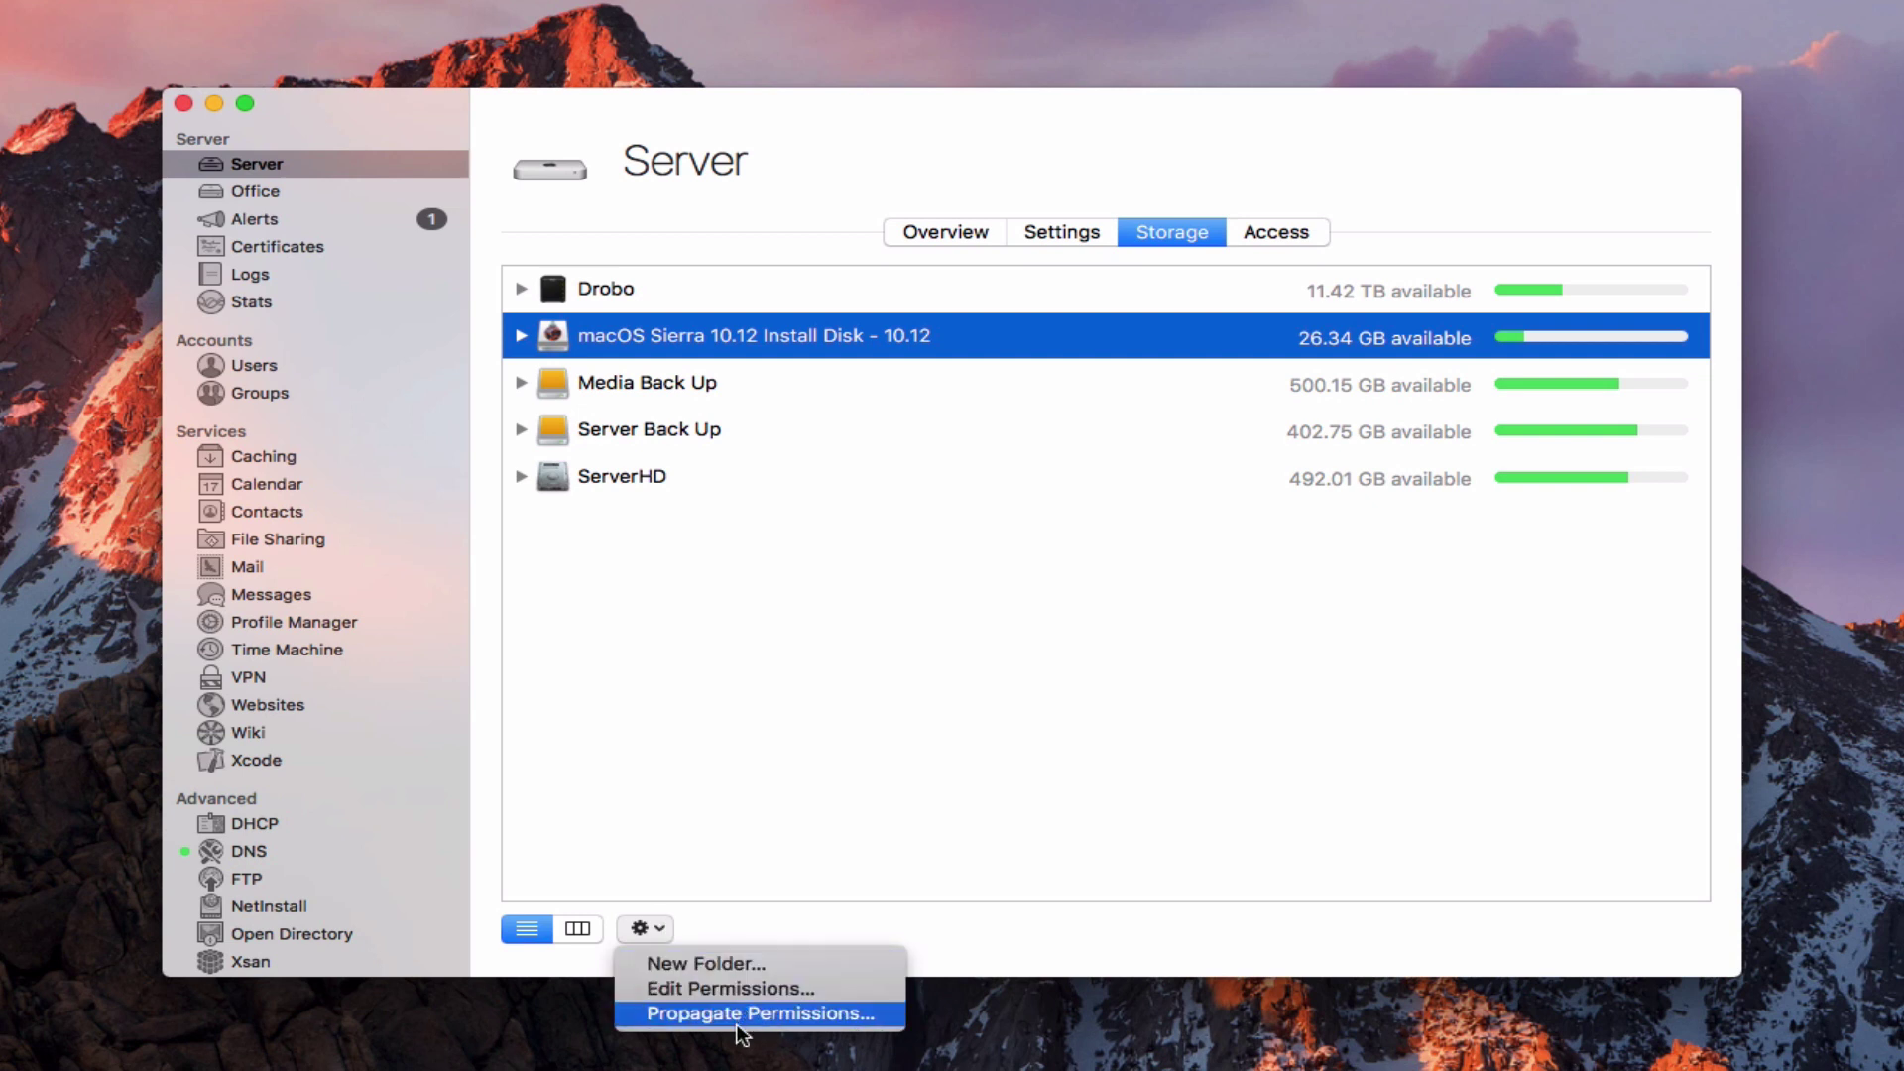
{"action": "left_click", "coordinate": [871, 918]}
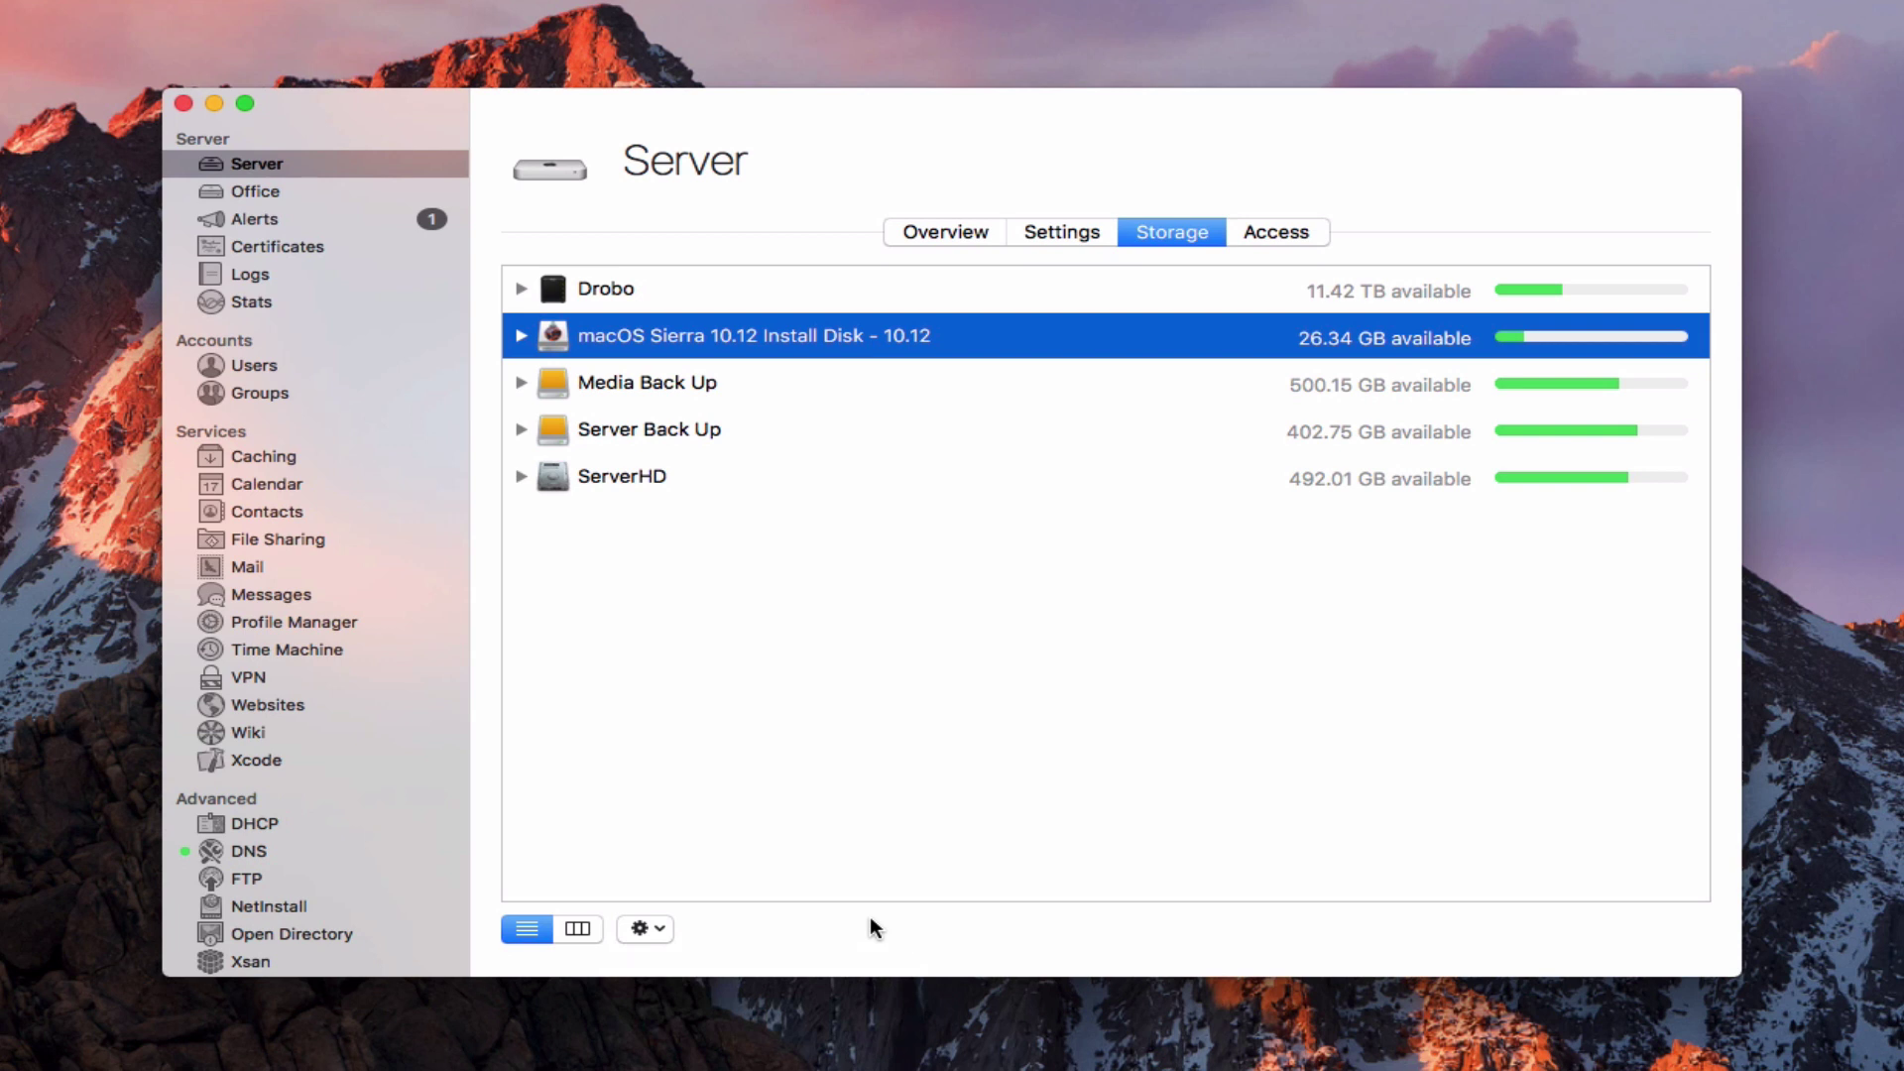
Examine the default user and network access options, including the account list for only some users, and keep all users and all networks
{"action": "left_click", "coordinate": [1271, 235]}
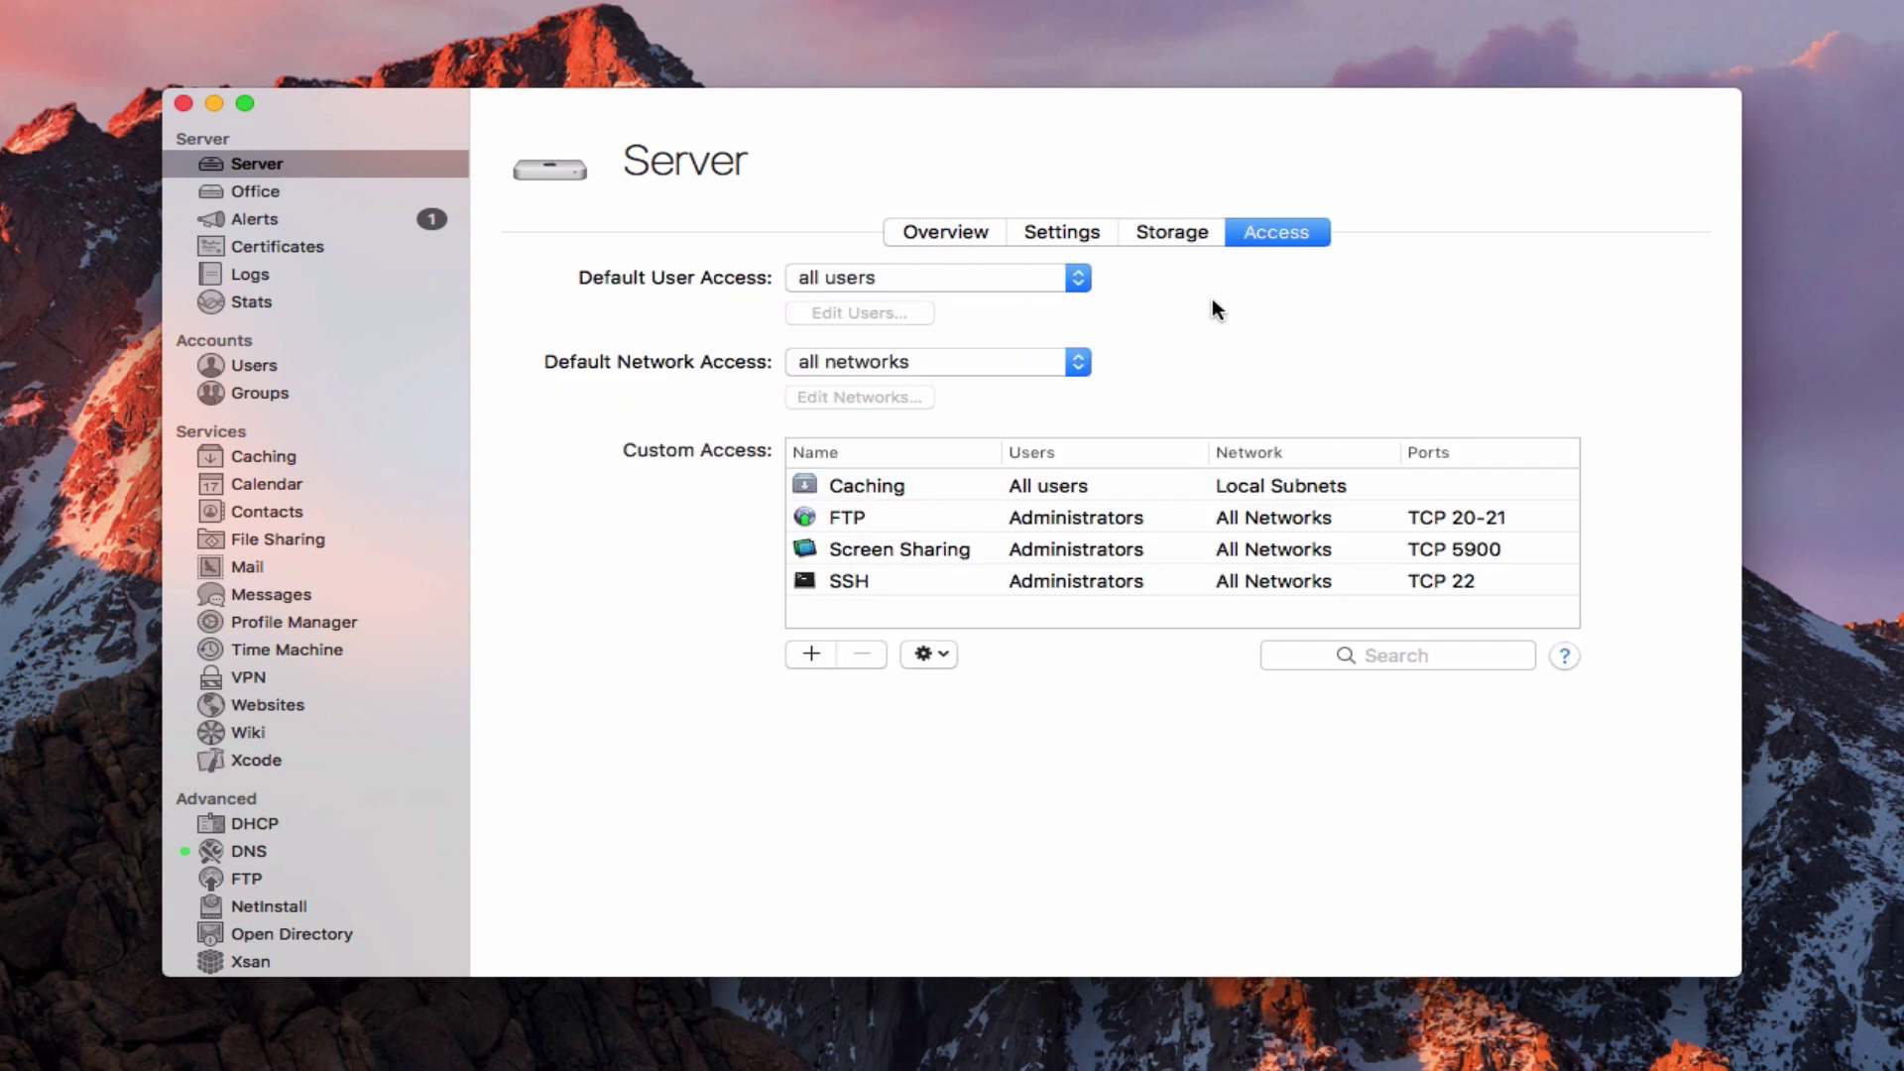
{"action": "left_click", "coordinate": [1073, 279]}
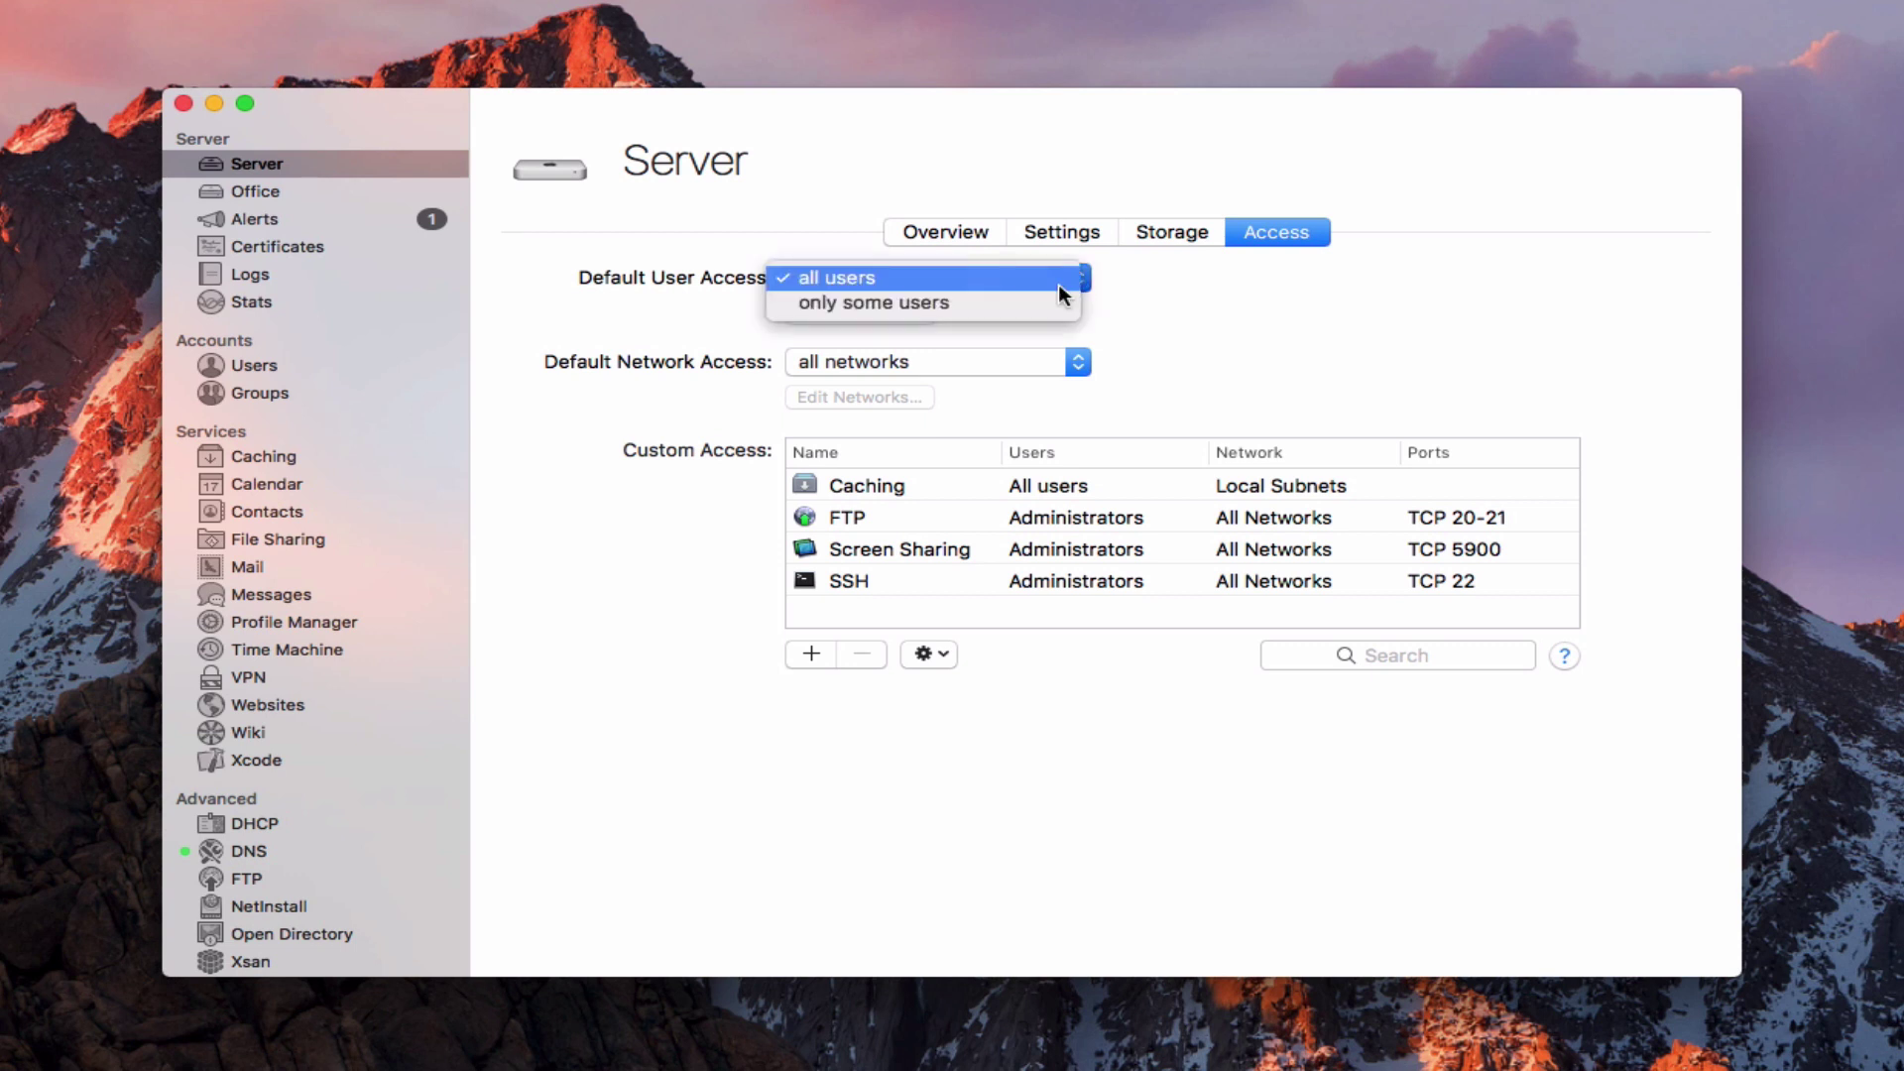
{"action": "left_click", "coordinate": [1045, 303]}
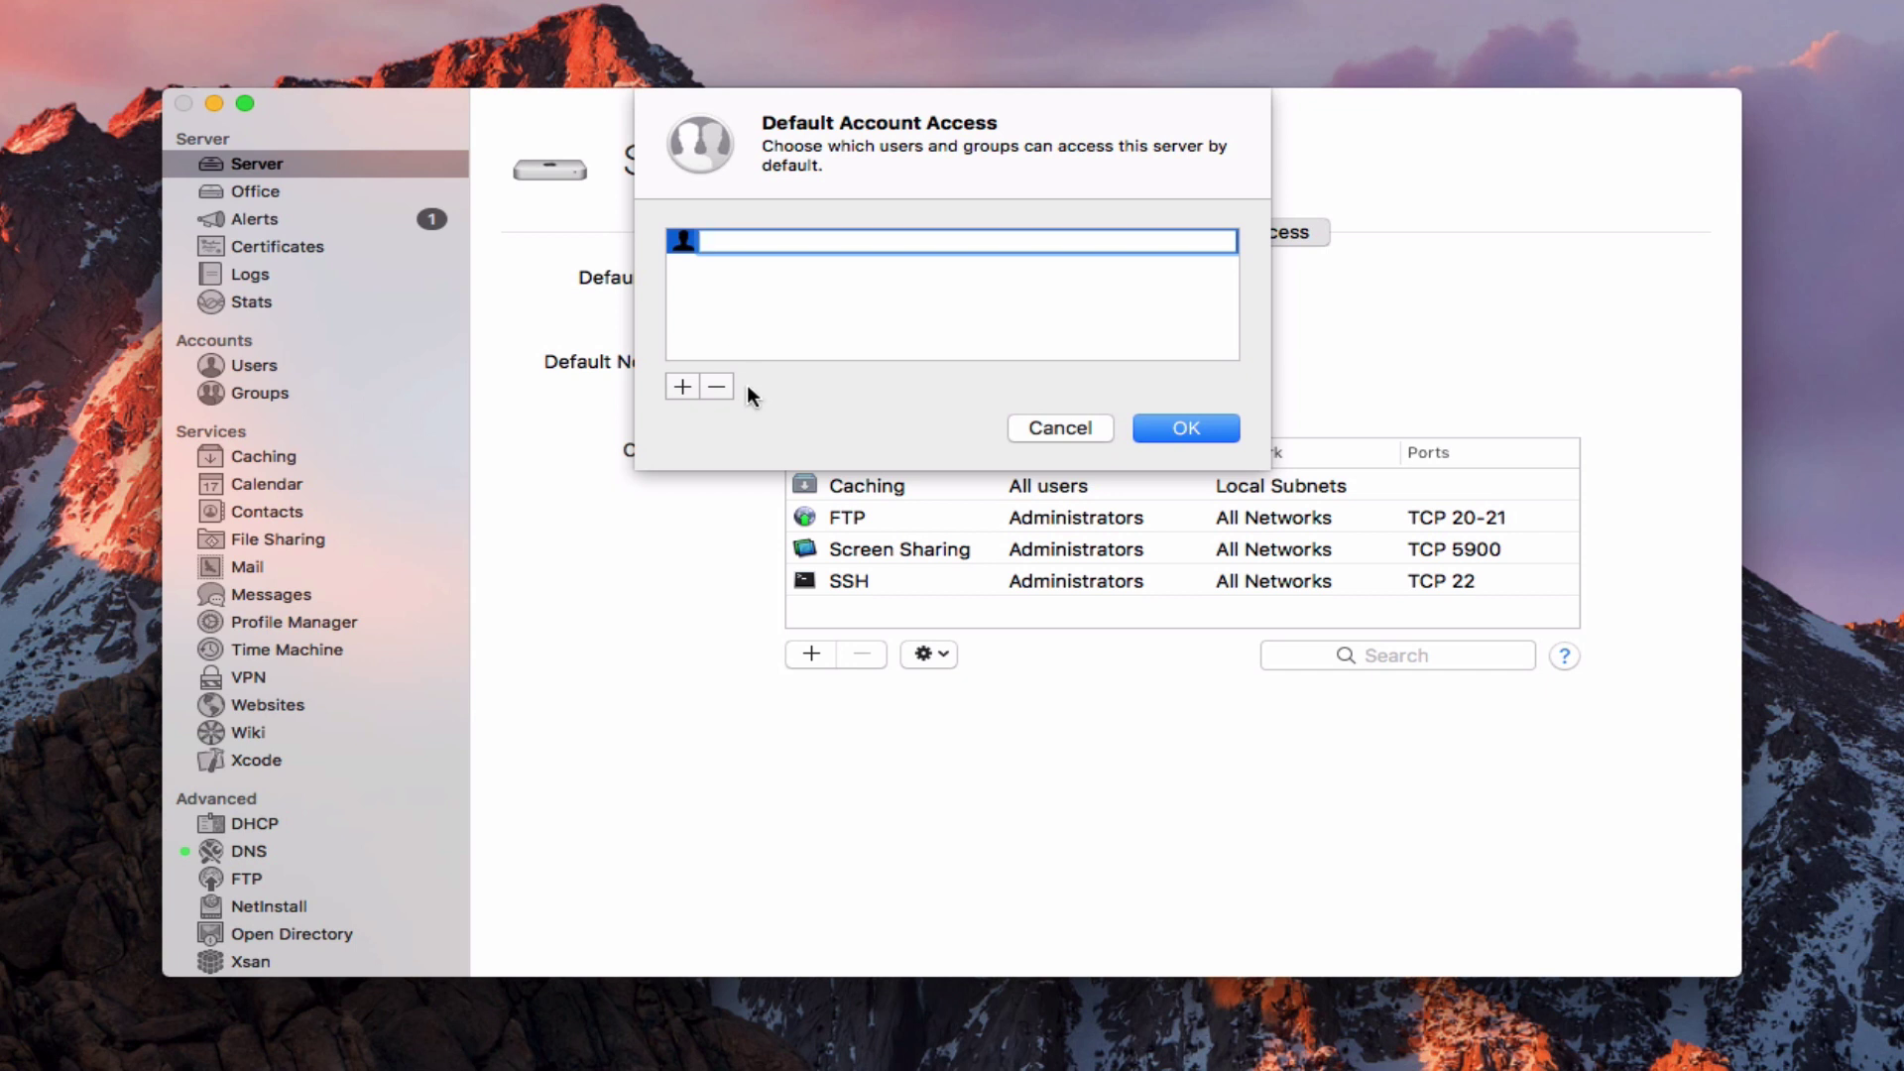
{"action": "left_click", "coordinate": [1058, 424]}
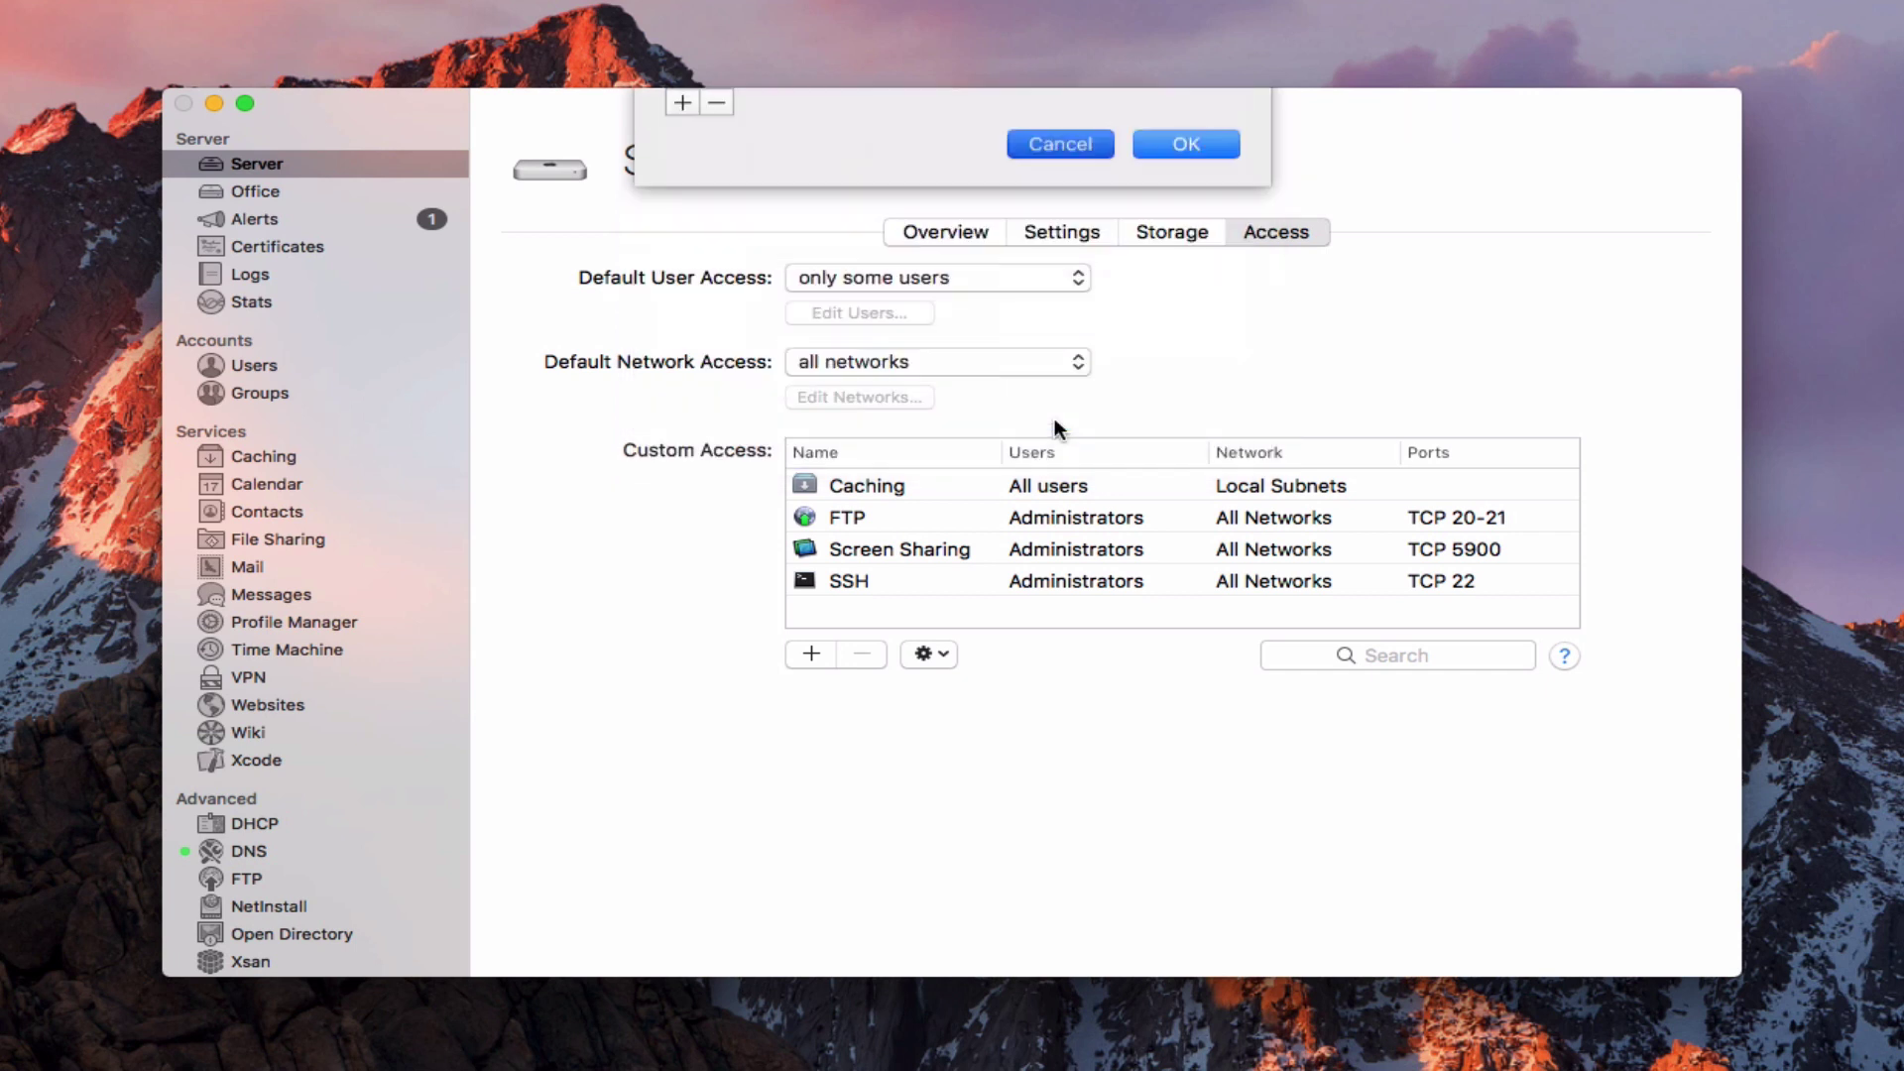
{"action": "left_click", "coordinate": [1081, 365]}
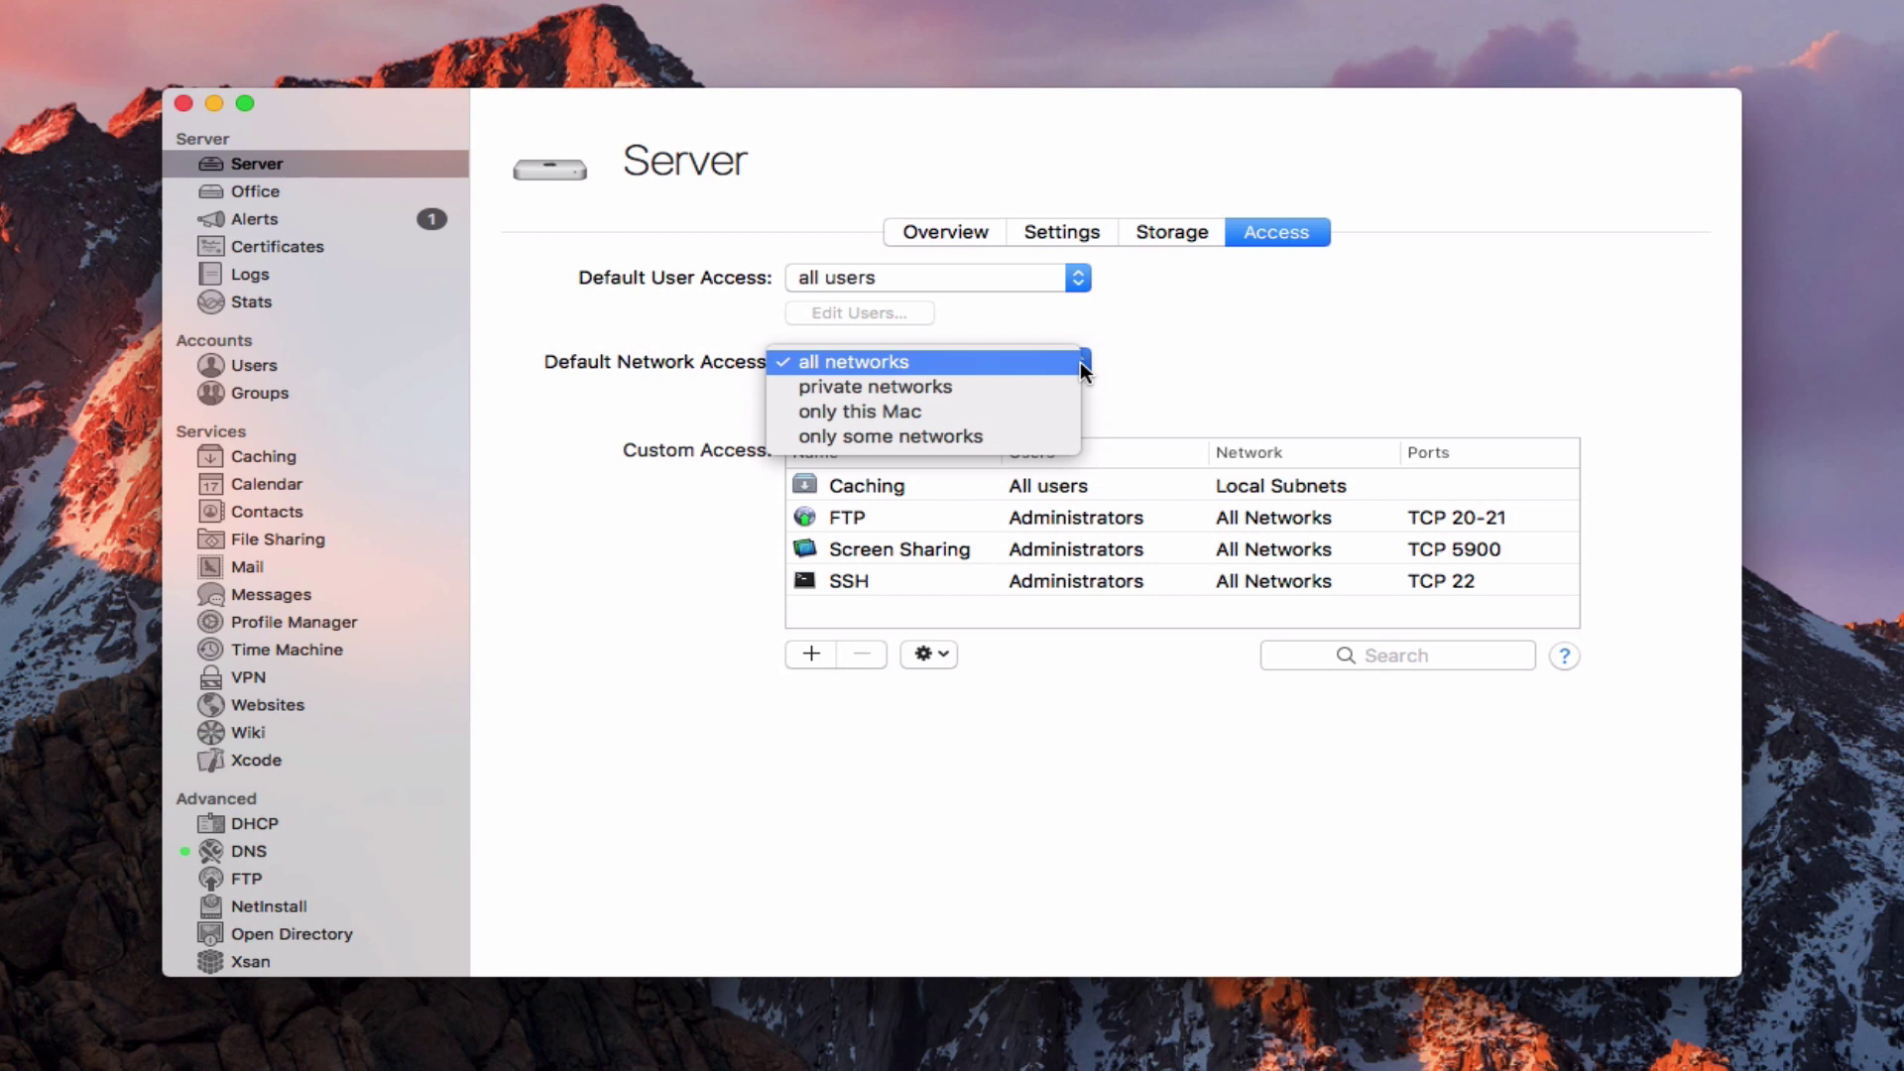
{"action": "key", "text": "Return"}
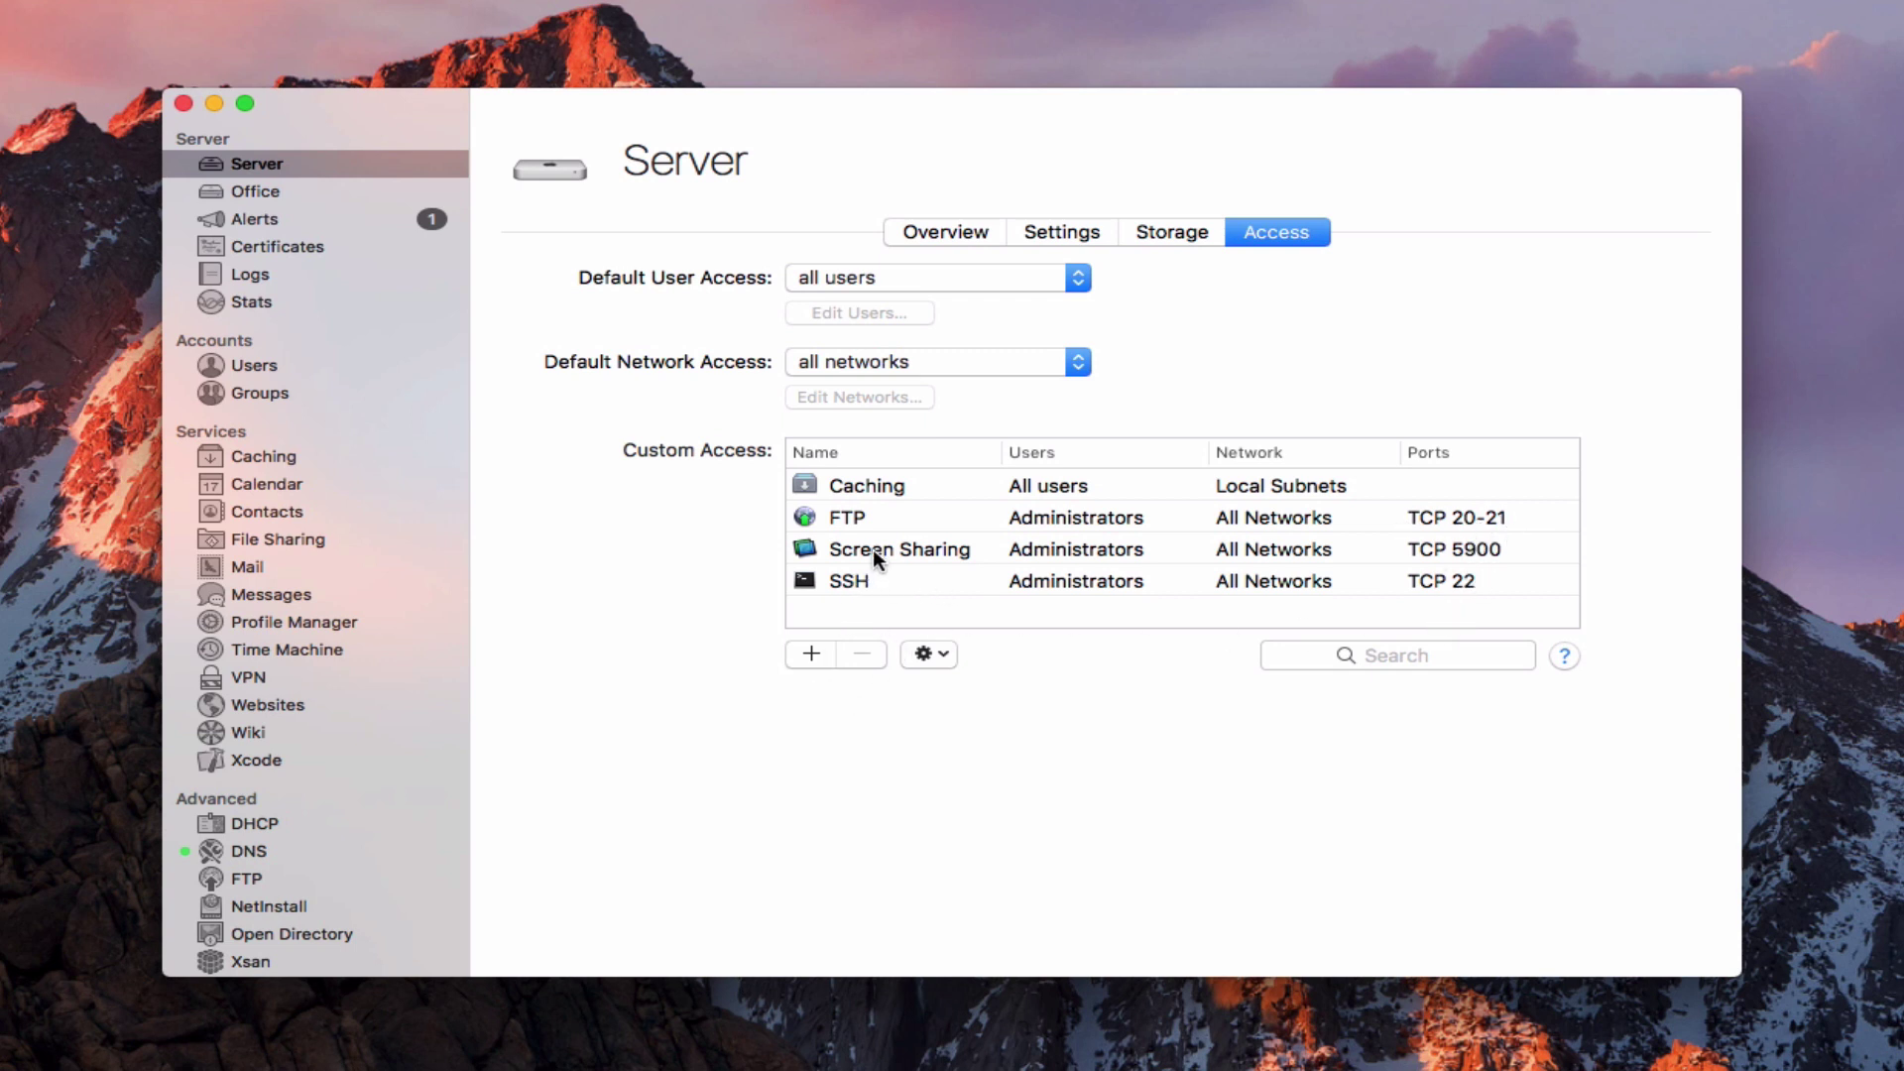
Check the editing actions for the SSH custom access entry without changing it, and return to the server overview
{"action": "left_click", "coordinate": [861, 583]}
{"action": "left_click", "coordinate": [932, 656]}
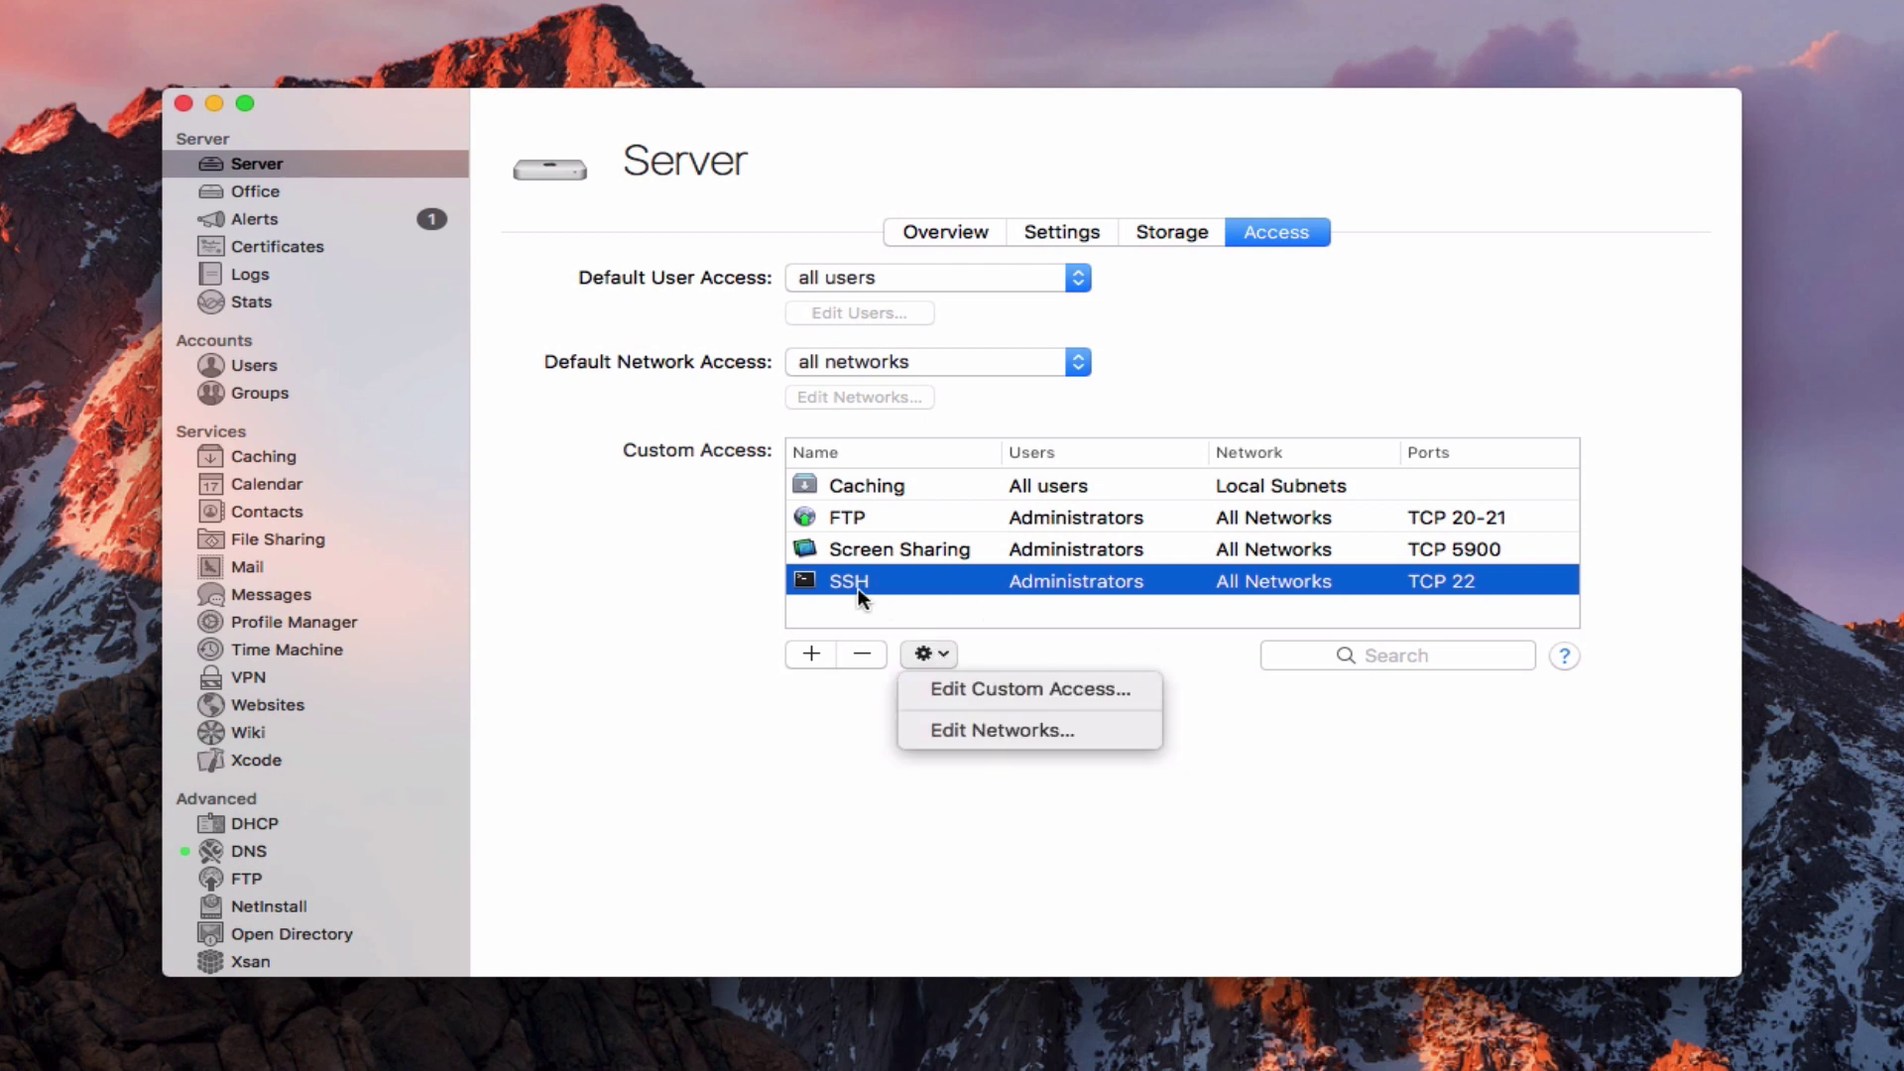
{"action": "left_click", "coordinate": [1252, 730]}
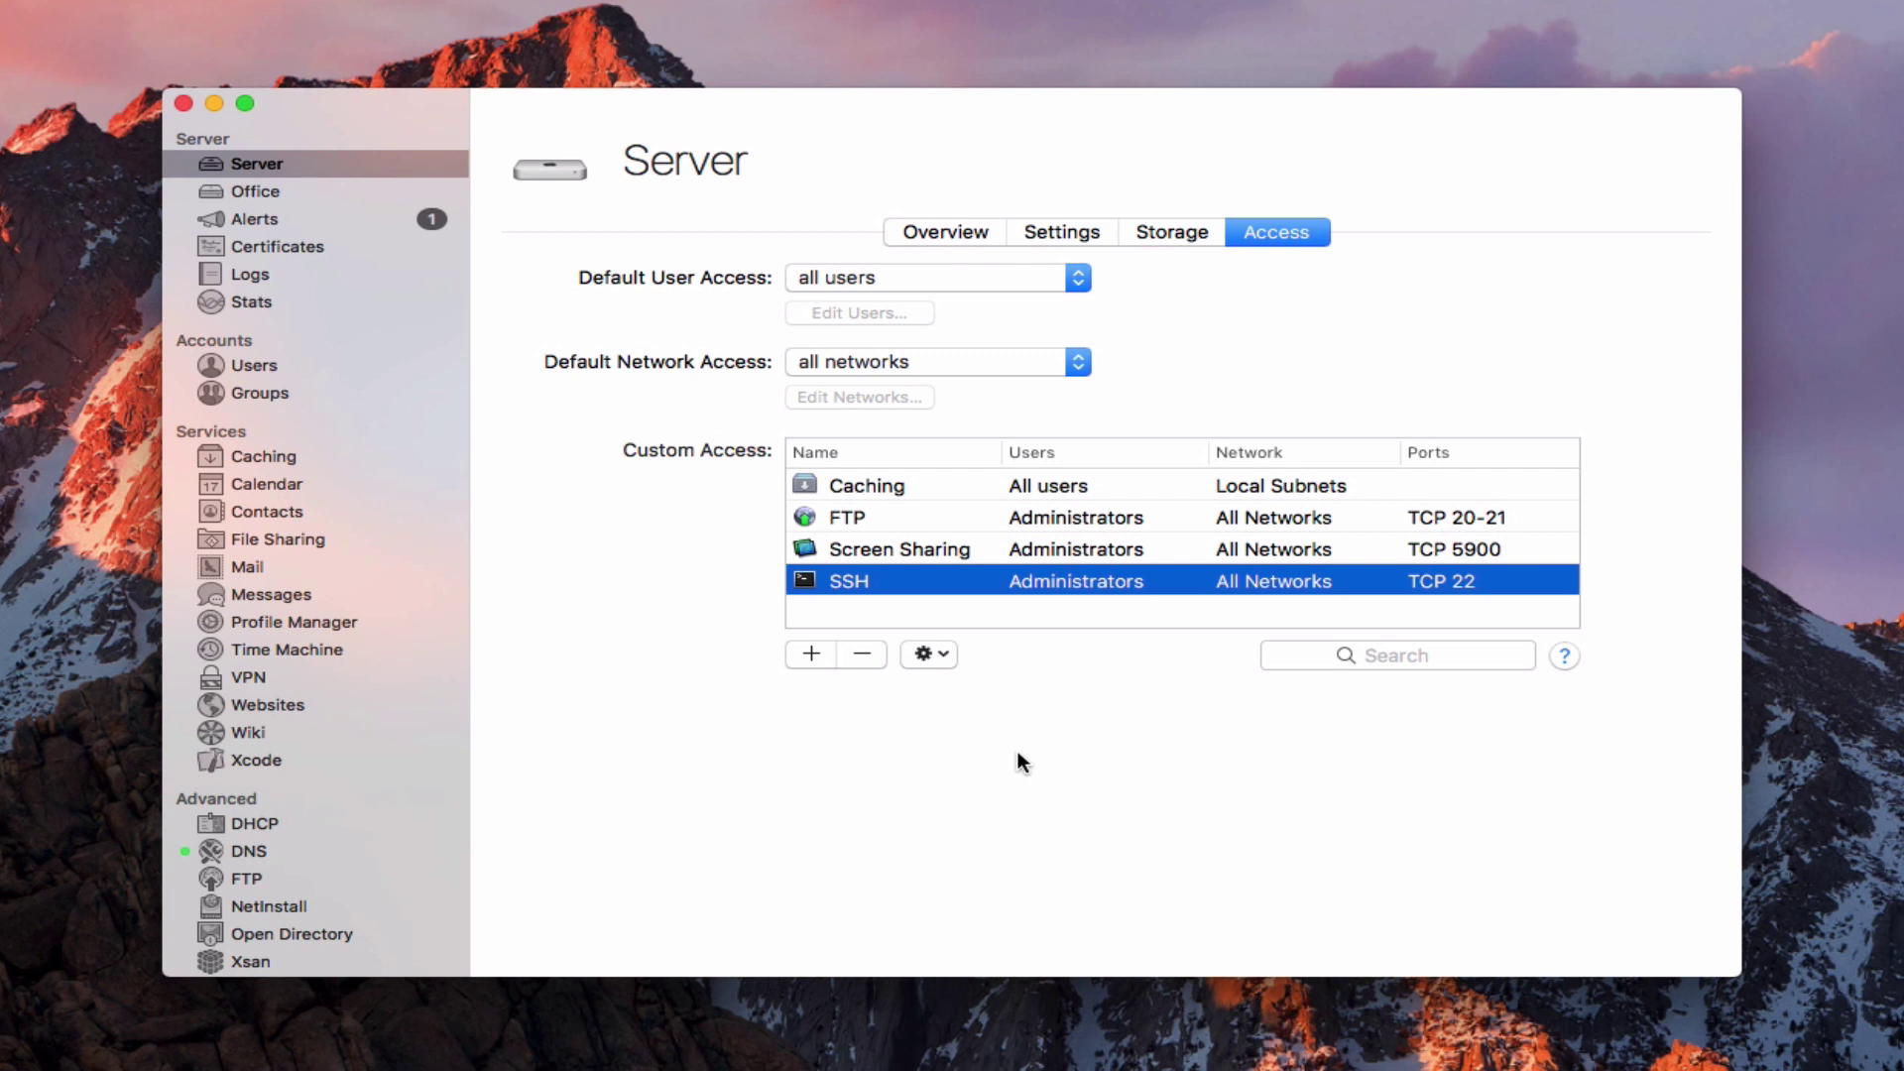
{"action": "left_click", "coordinate": [926, 230]}
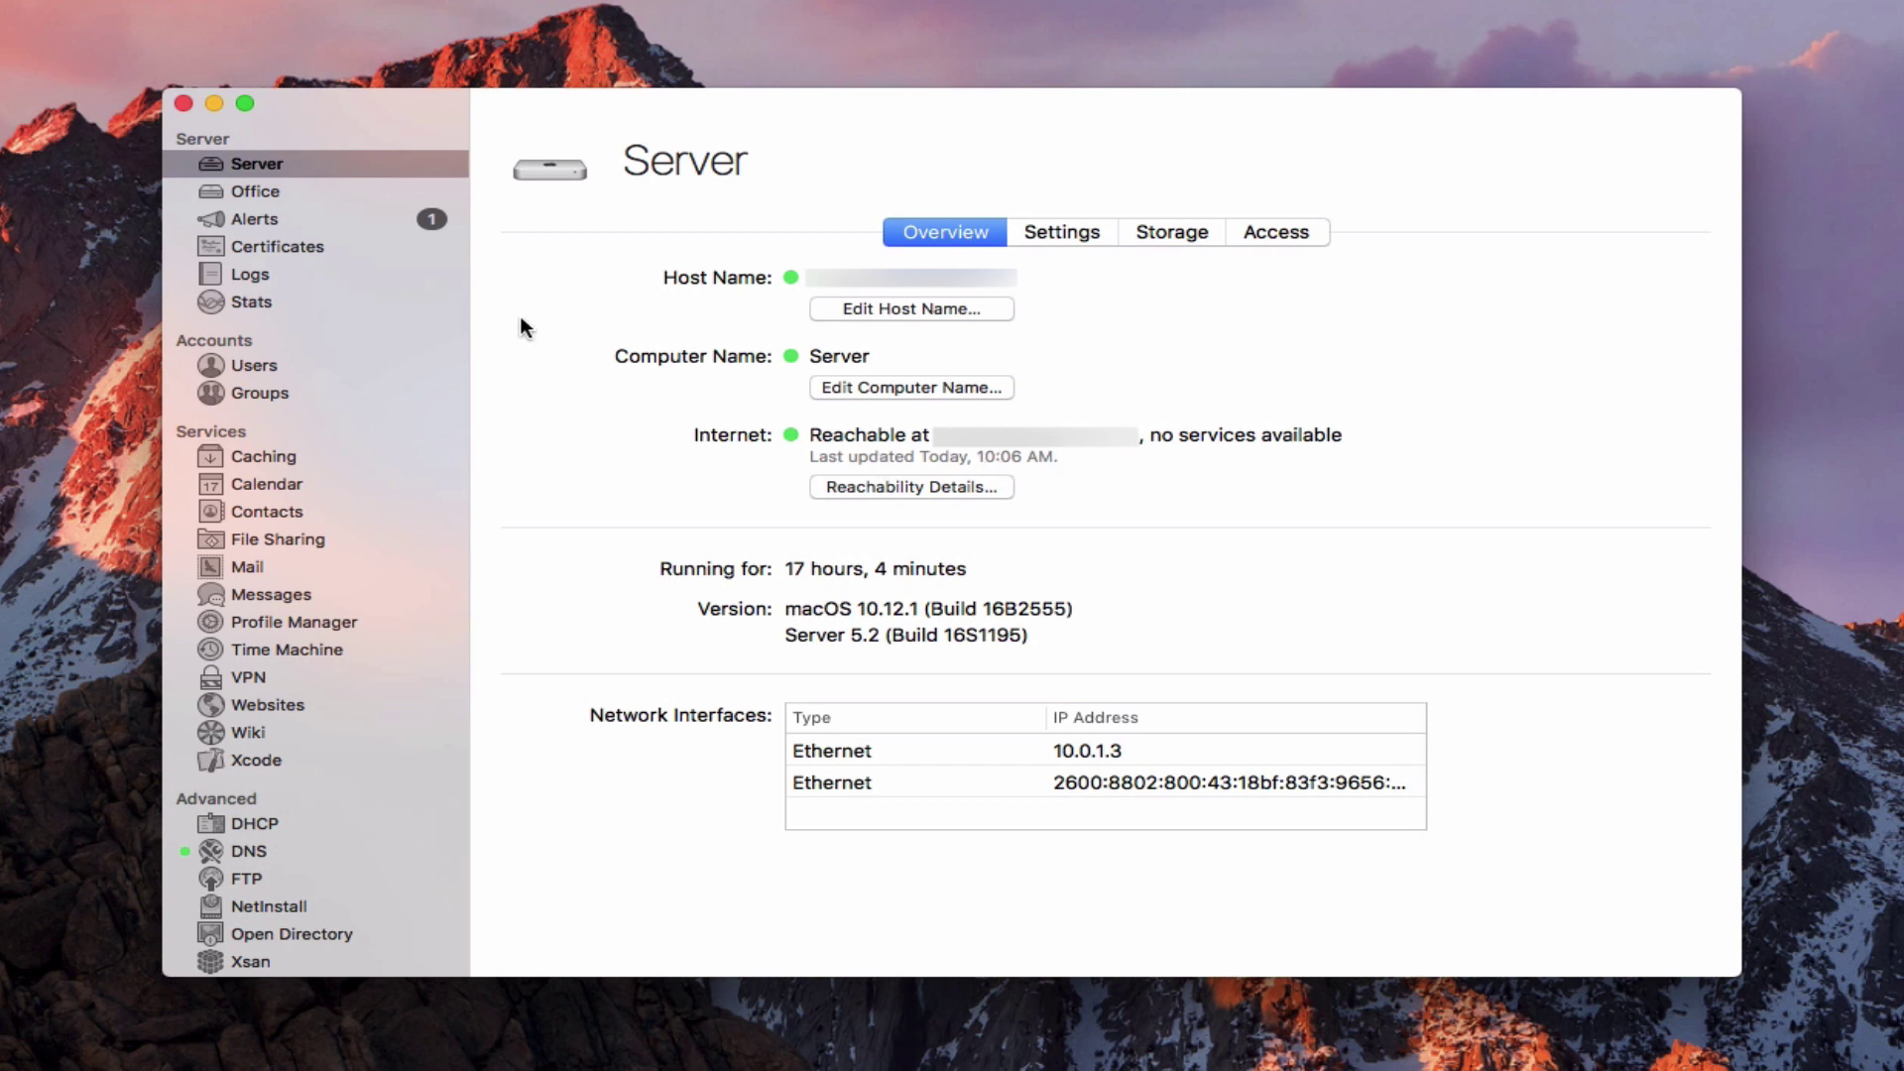
Read the host name changed notification in the server's alerts and delete that alert
{"action": "left_click", "coordinate": [264, 220]}
{"action": "left_click", "coordinate": [682, 332]}
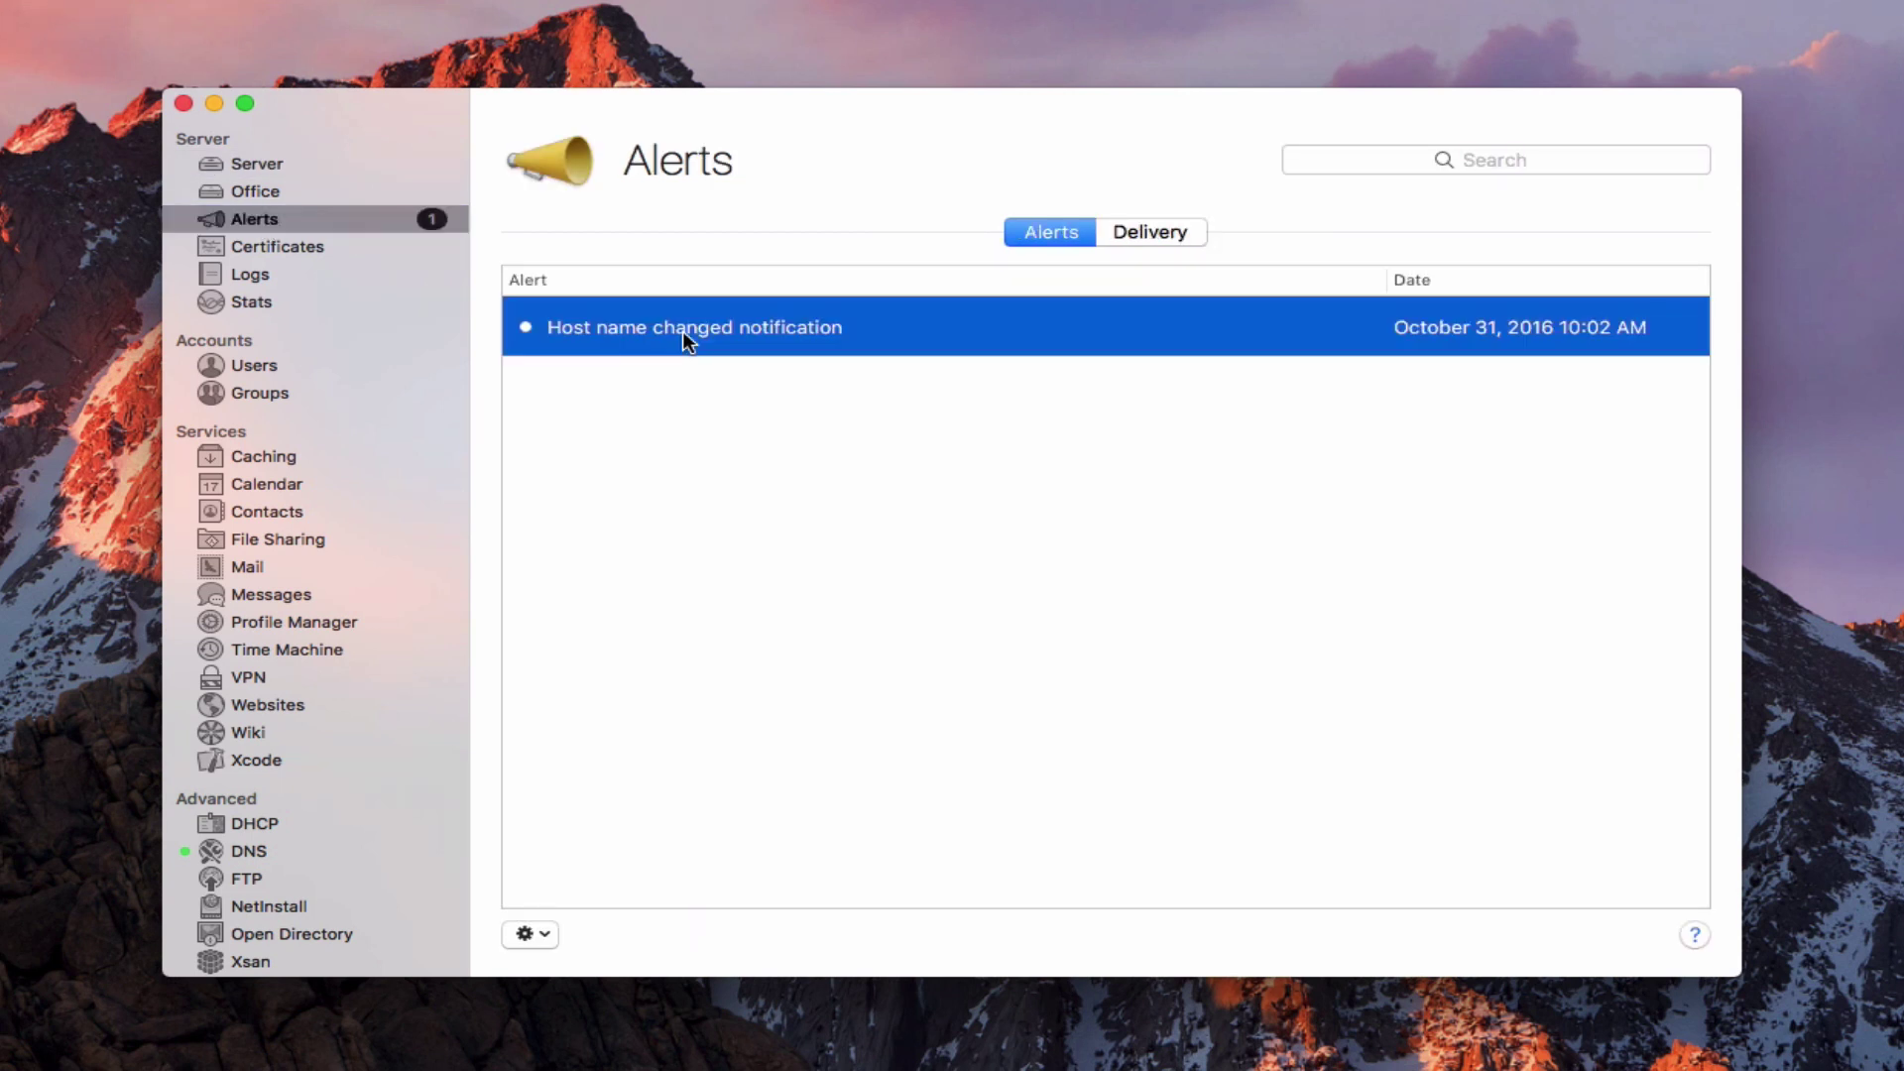
{"action": "double_click", "coordinate": [682, 330]}
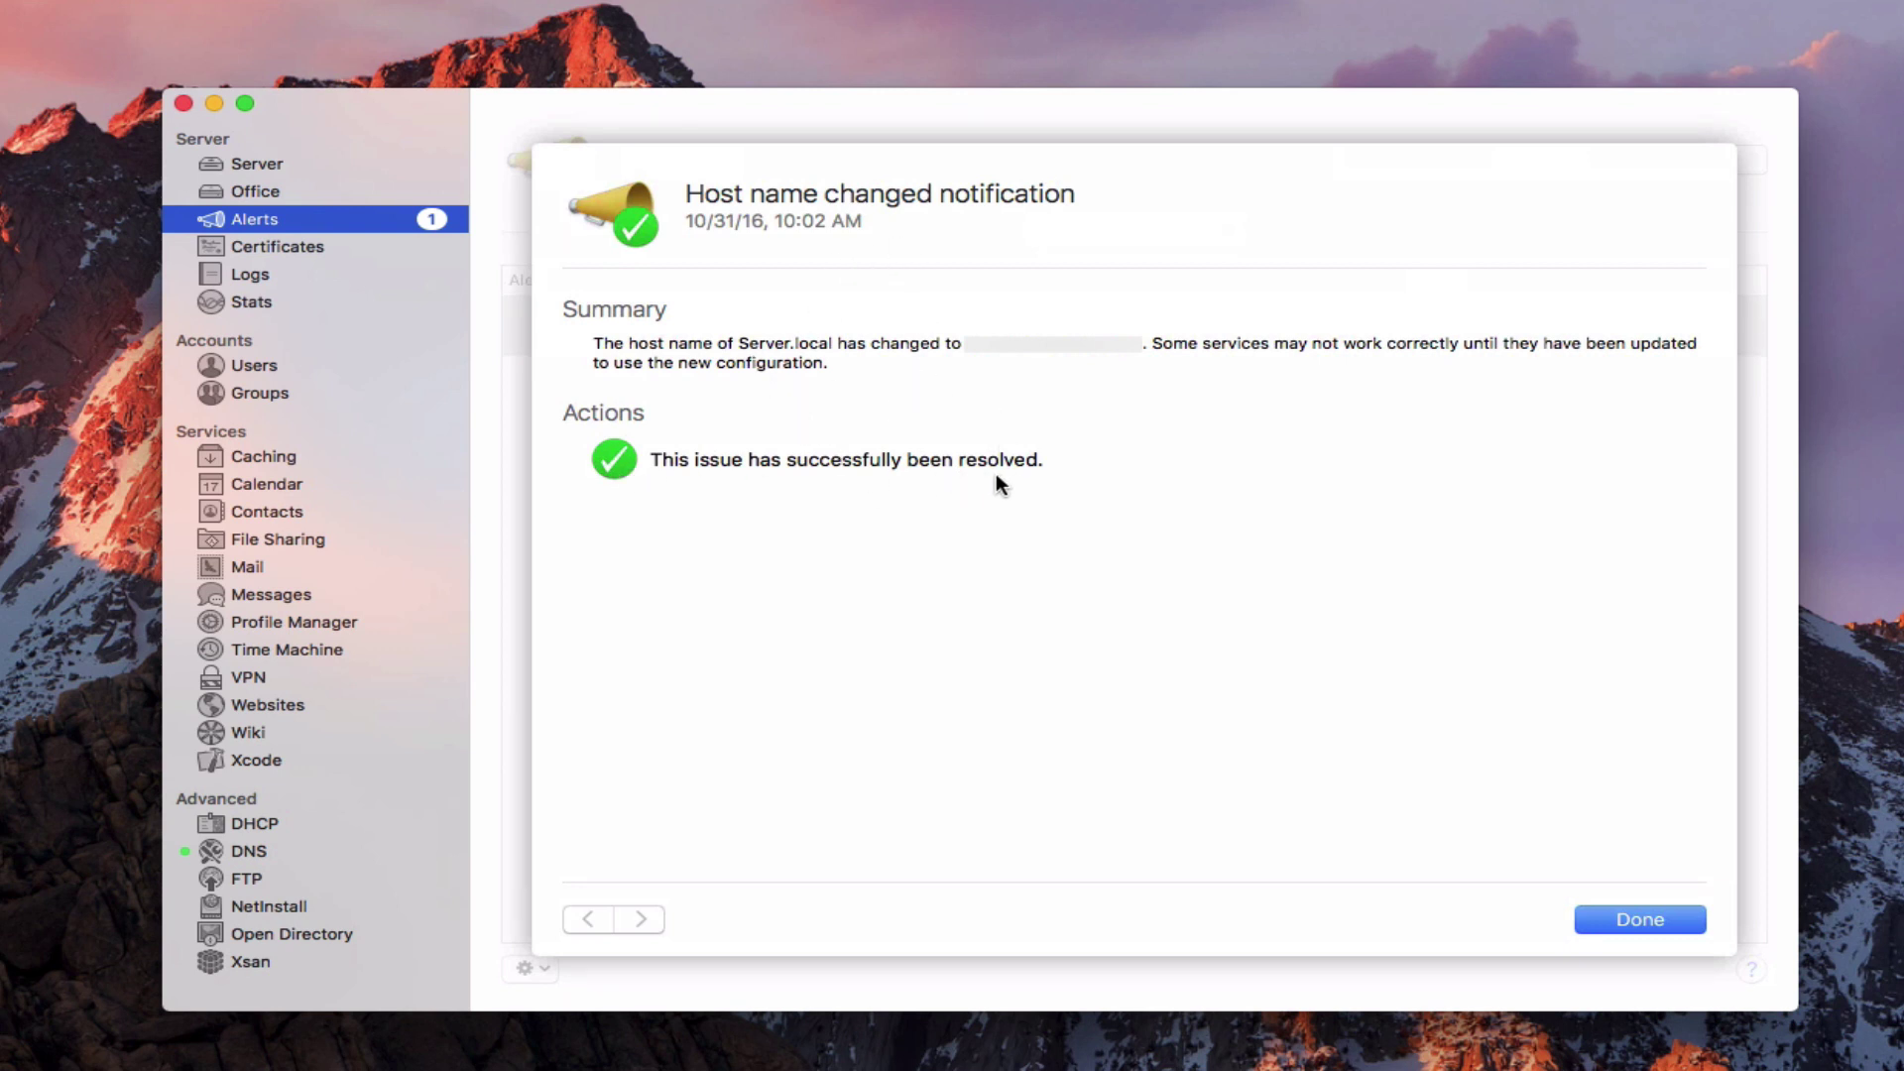
{"action": "left_click", "coordinate": [1633, 920]}
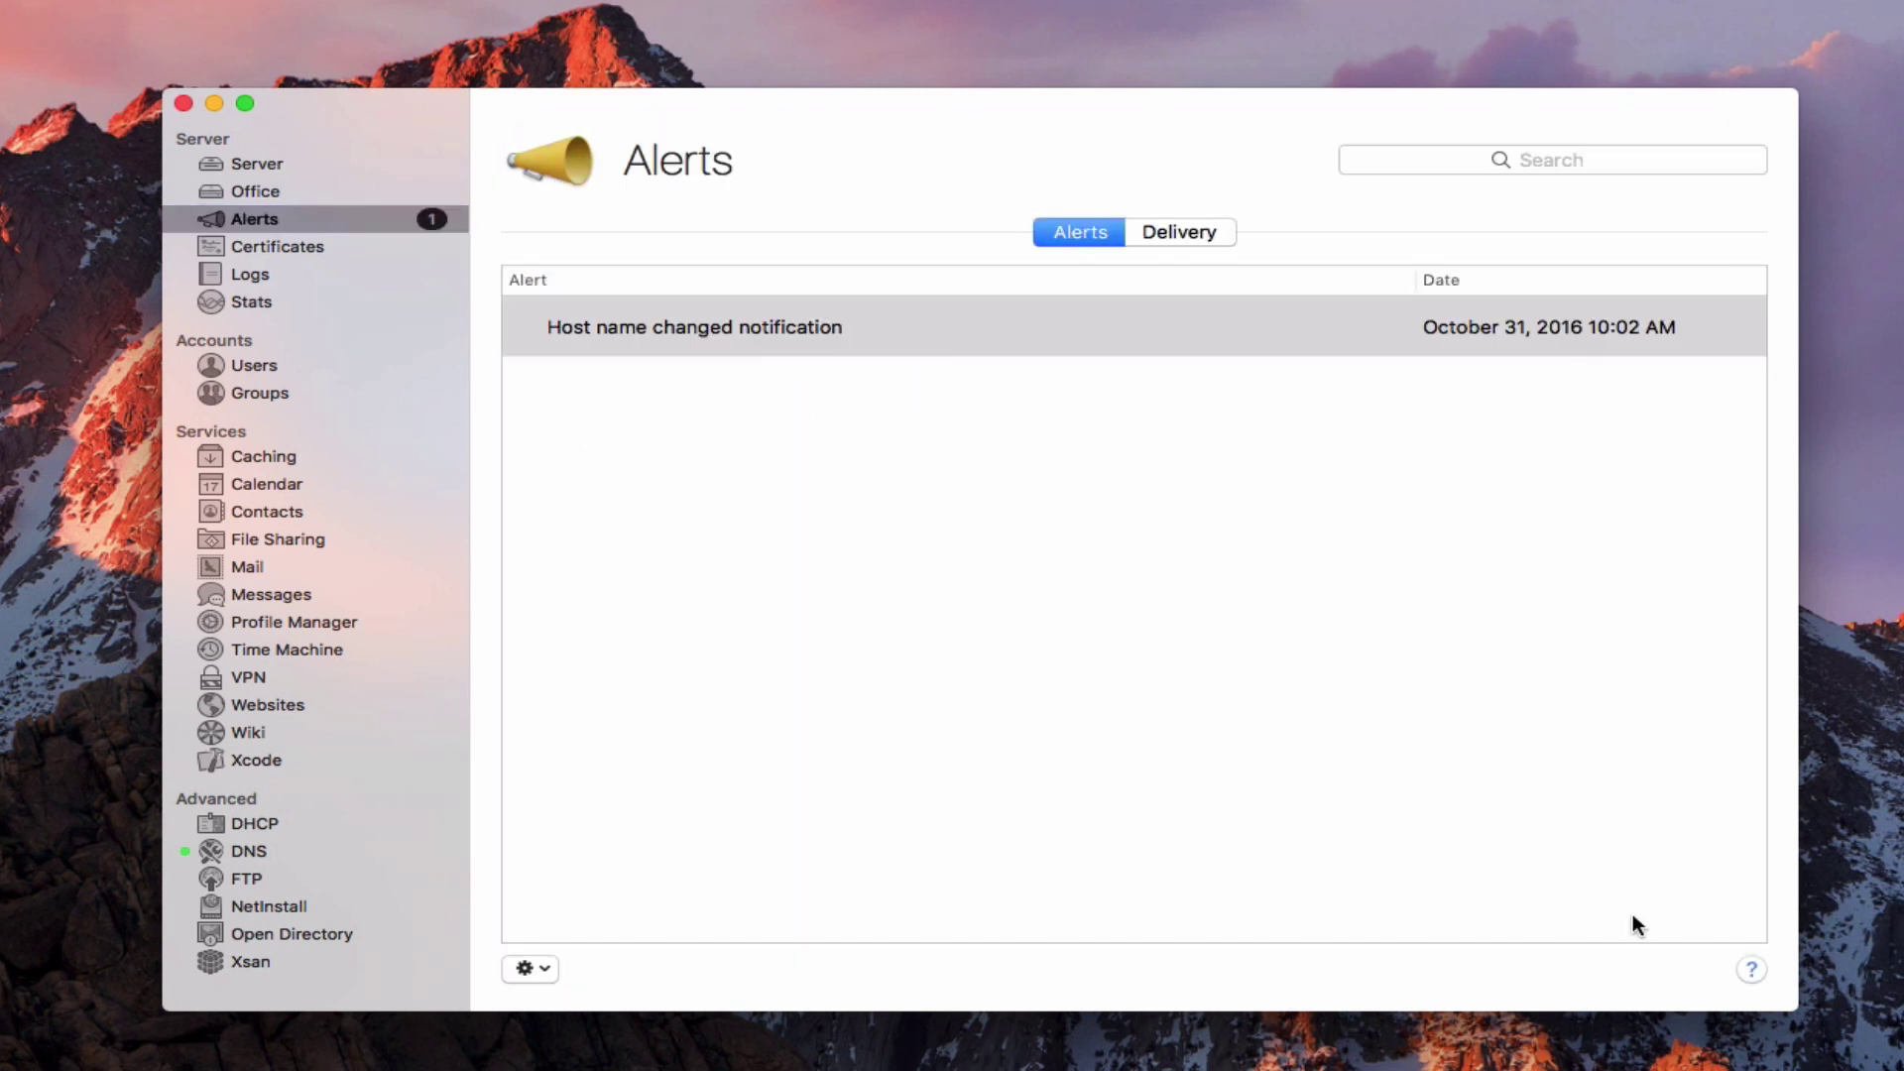
{"action": "left_click", "coordinate": [536, 968]}
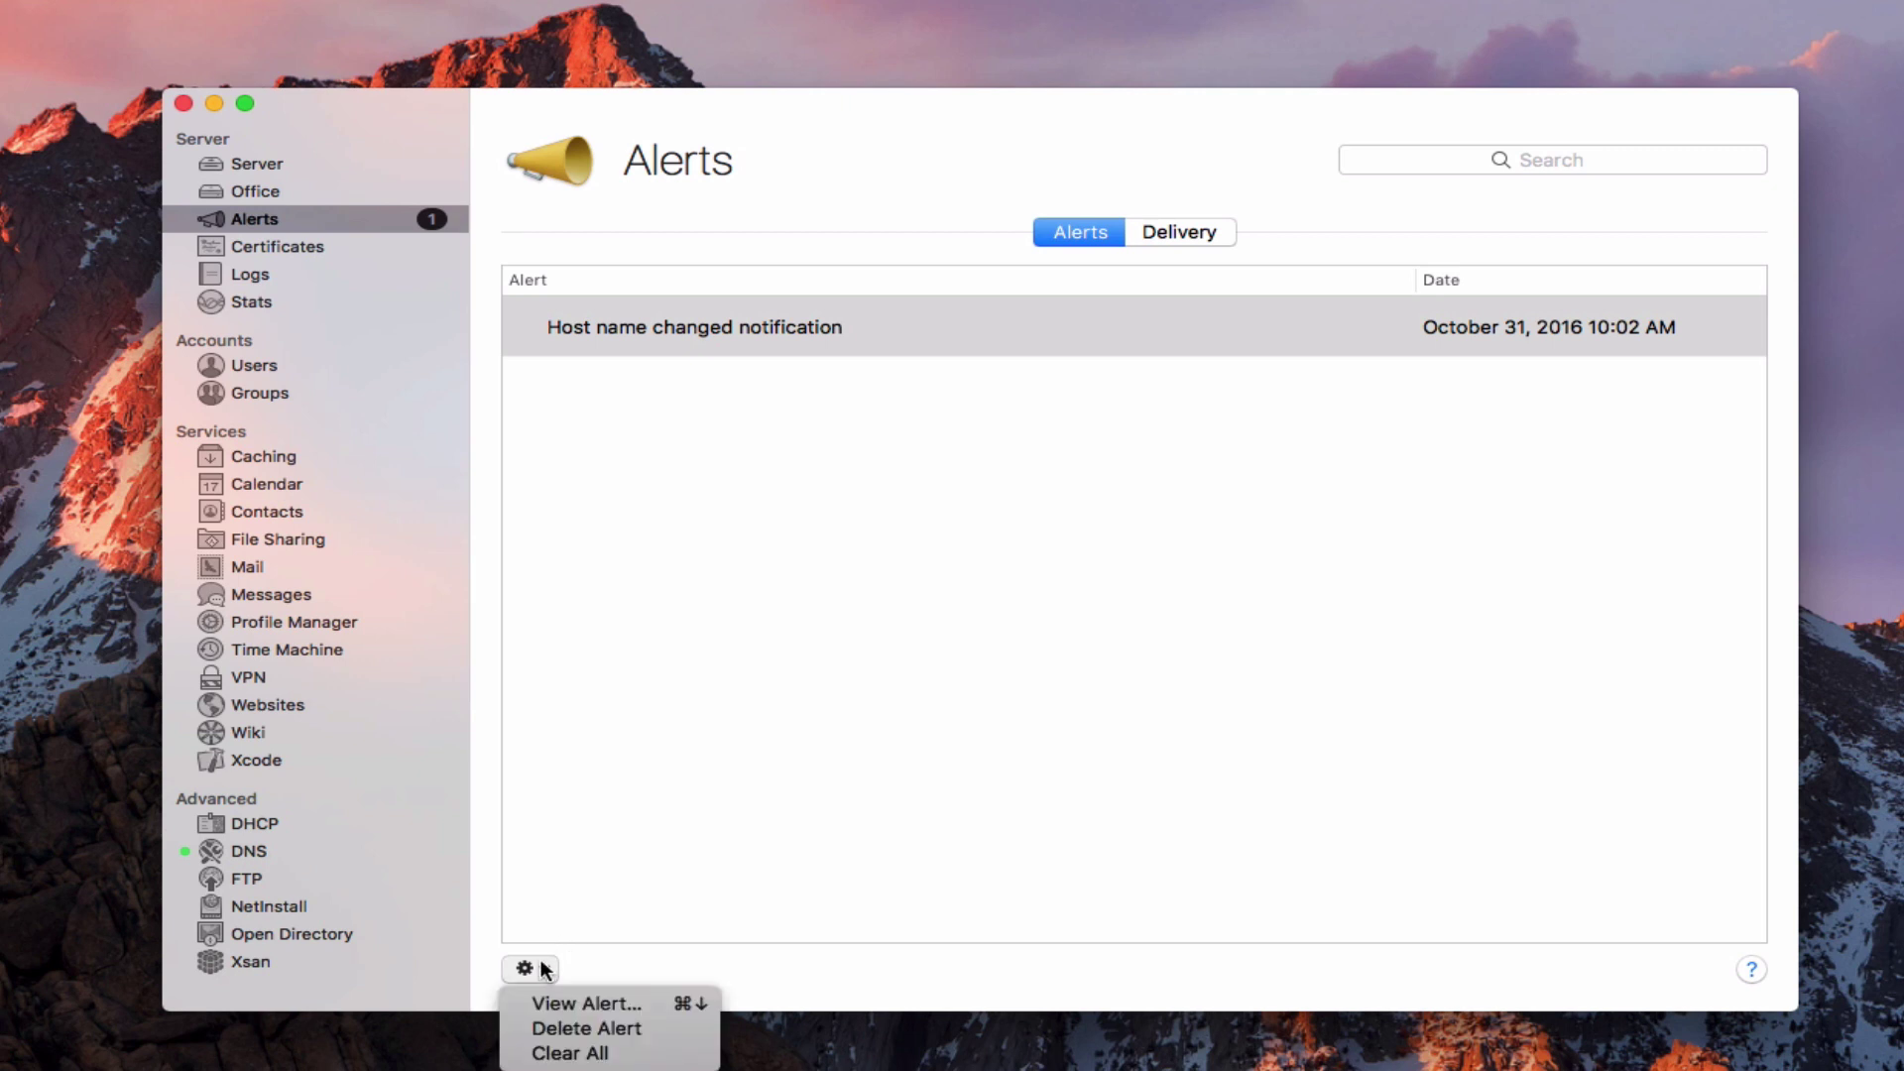
{"action": "left_click", "coordinate": [555, 1029]}
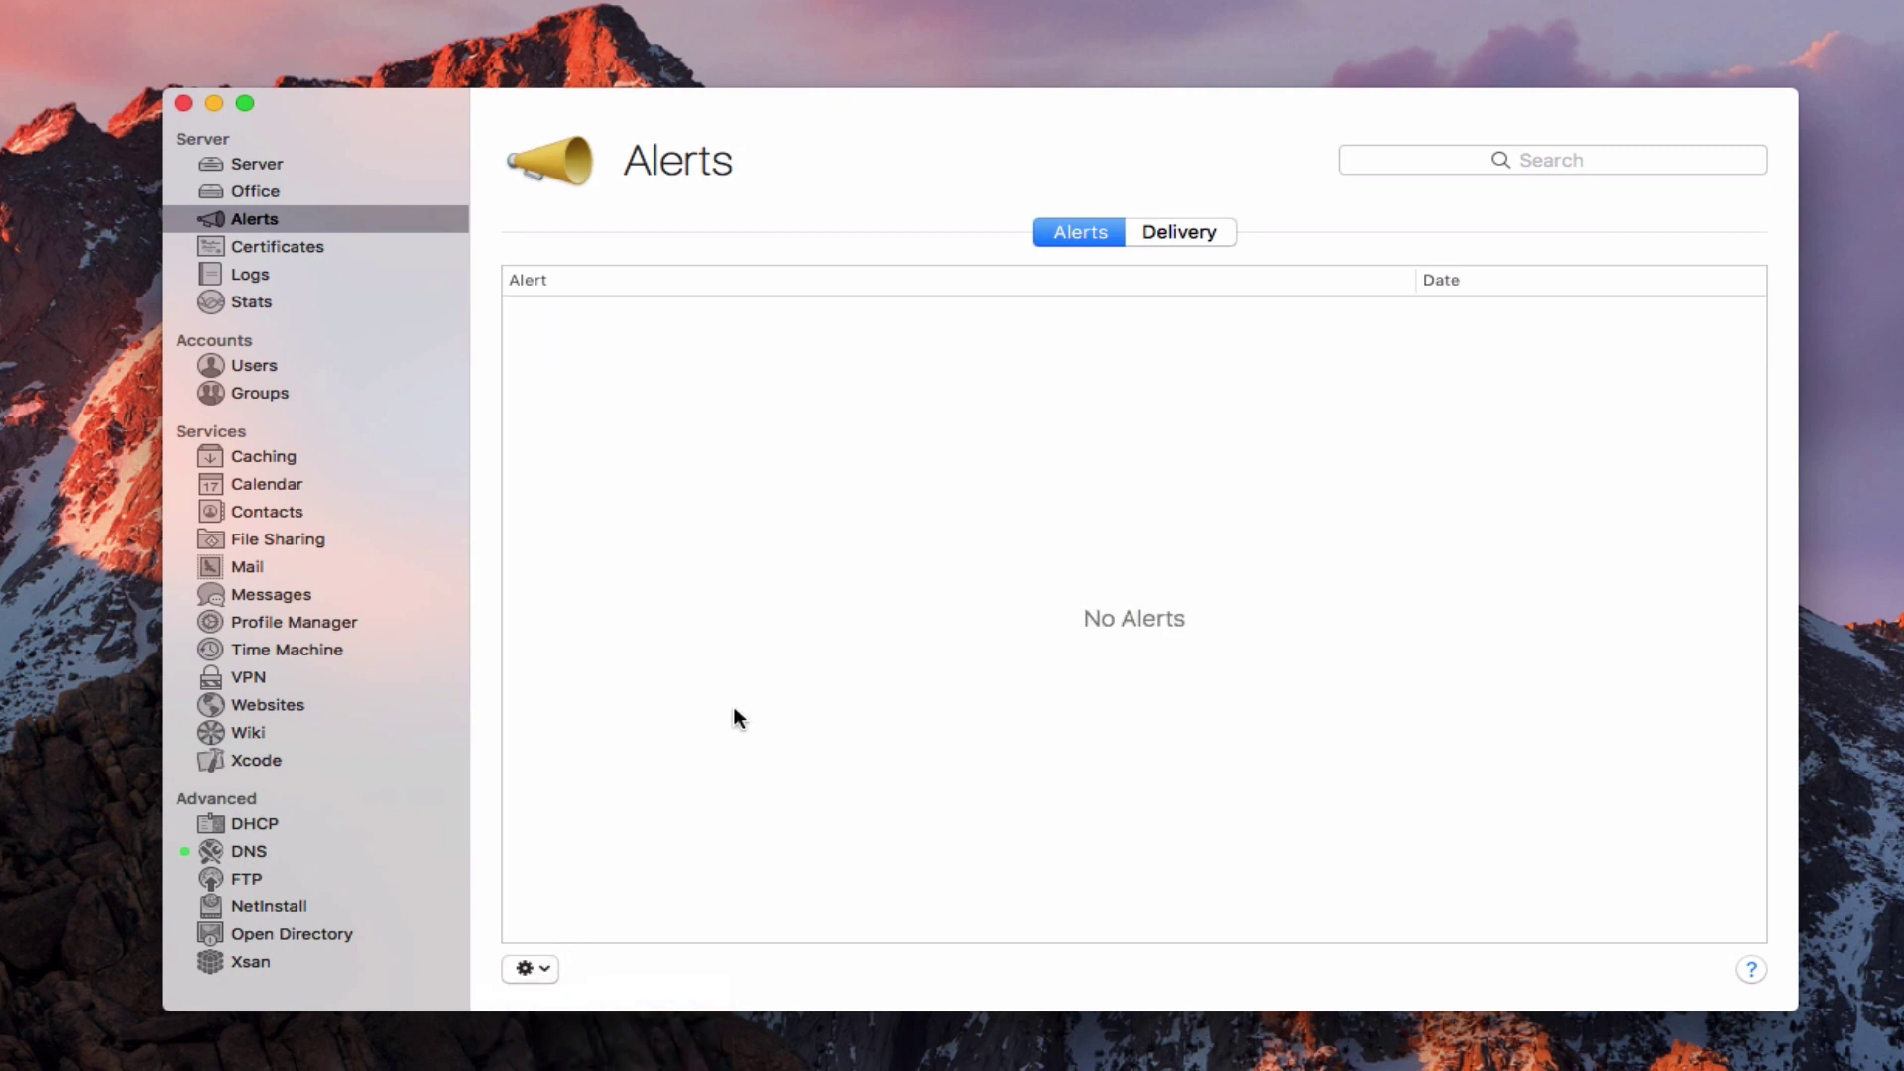